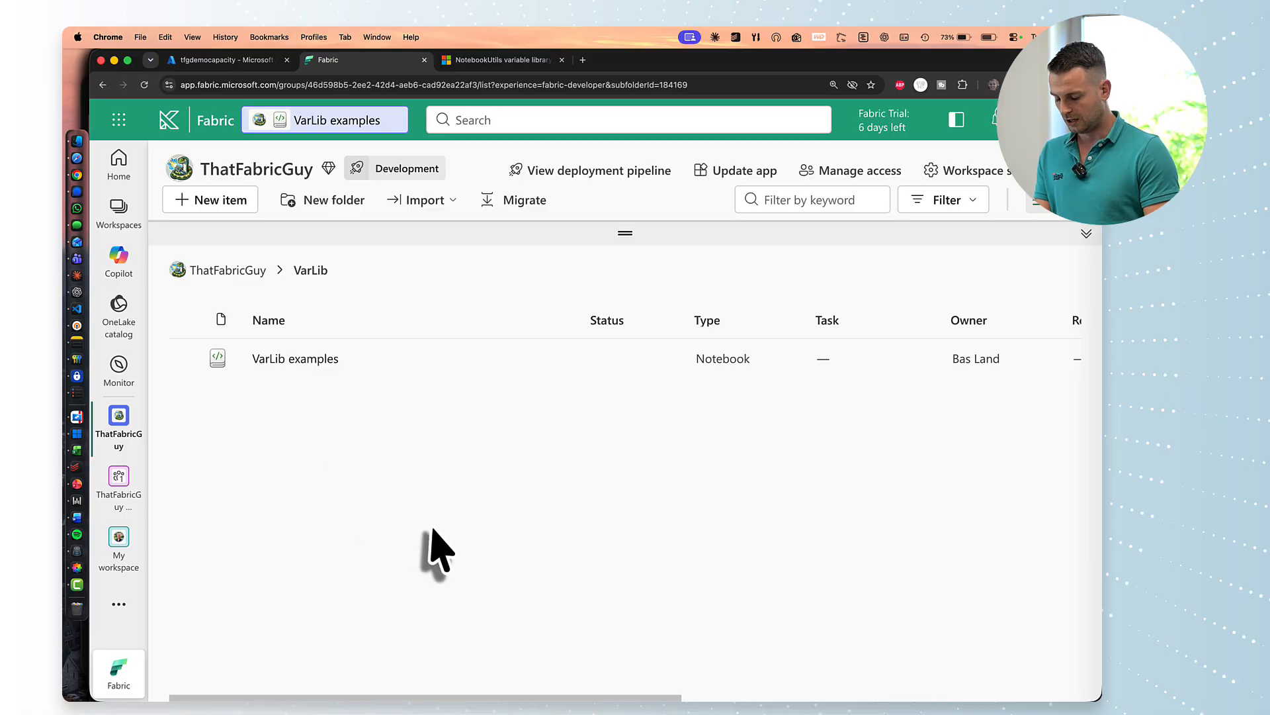
# Open the VarLib examples notebook and select the library name TFGVarLib in its code.
pyautogui.hscroll(3, 438, 552)
pyautogui.hscroll(-3, 438, 552)
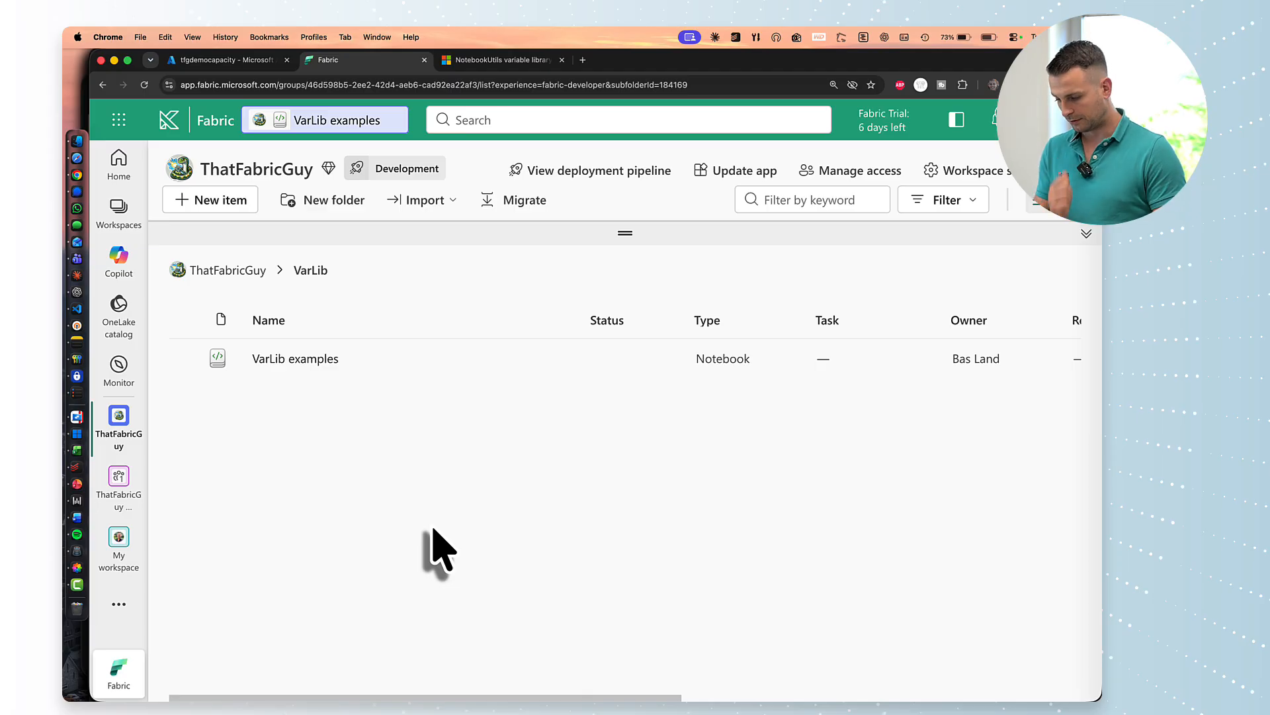
pyautogui.click(268, 361)
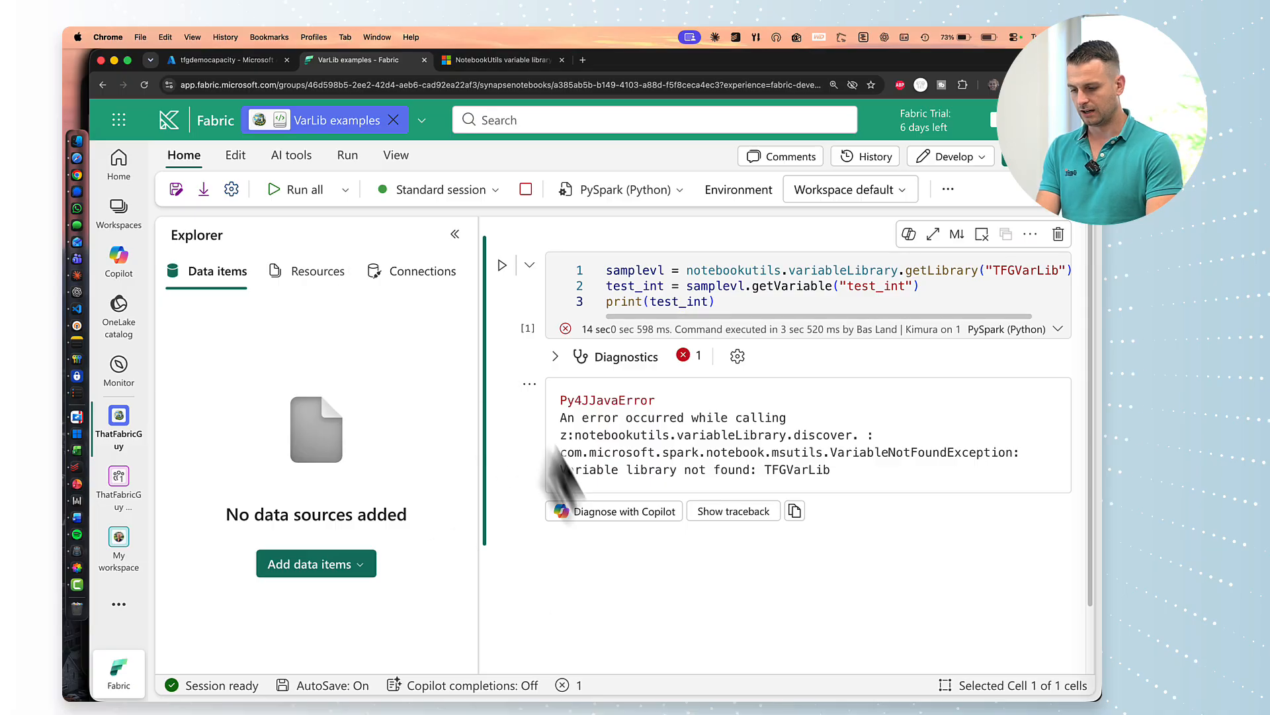
pyautogui.hscroll(2, 923, 284)
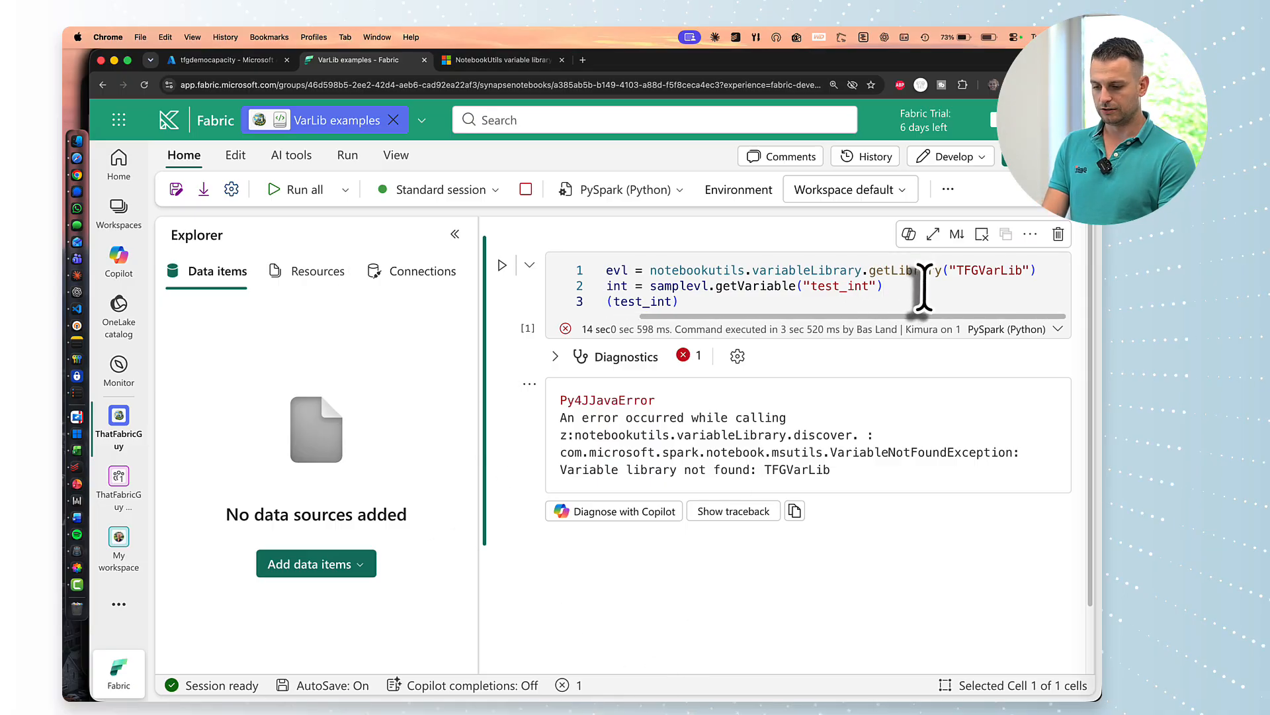
pyautogui.doubleClick(974, 271)
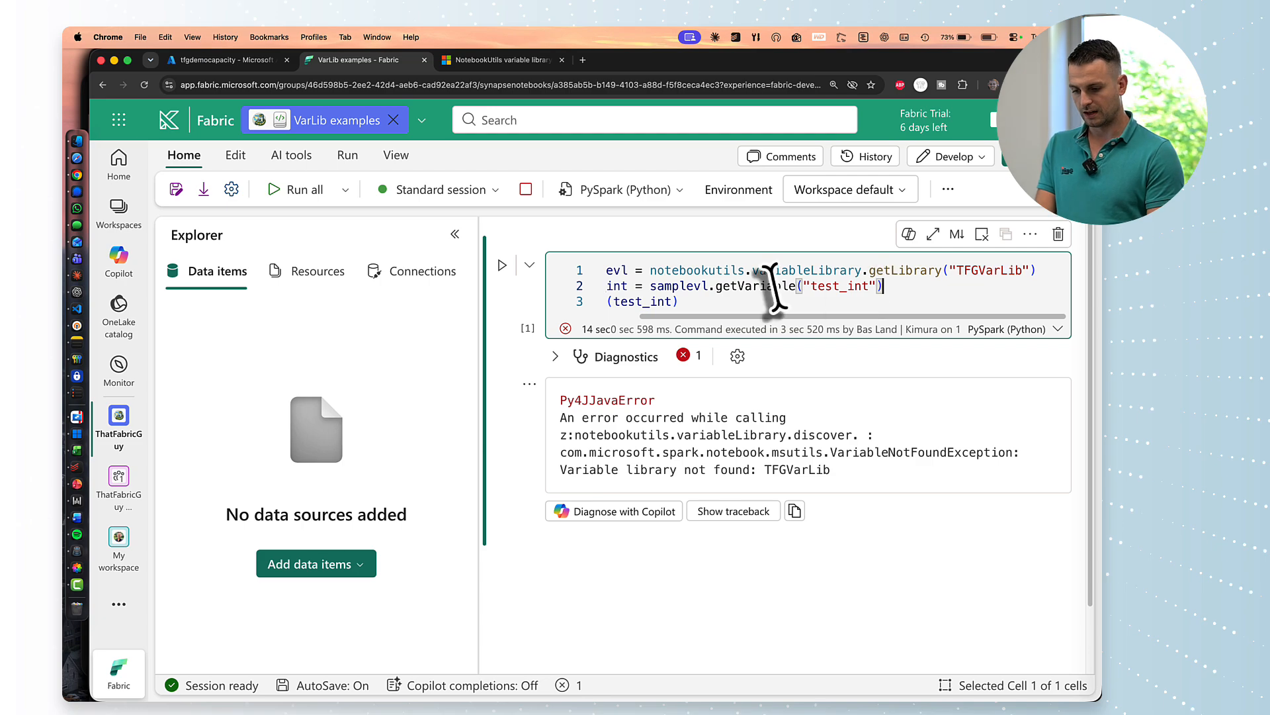
pyautogui.hscroll(-5, 774, 288)
# Widen the code area and inspect the cell's 'Variable library not found: TFGVarLib' error.
pyautogui.click(304, 362)
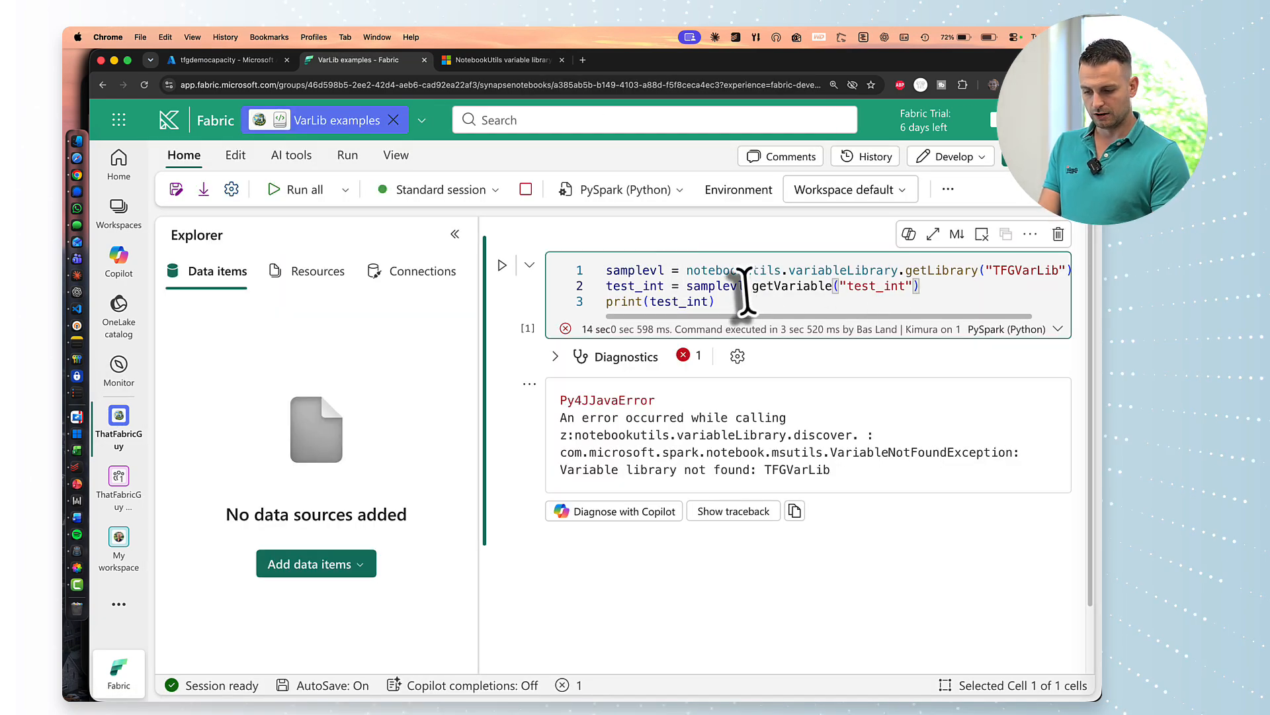
pyautogui.moveTo(479, 303); pyautogui.dragTo(331, 311)
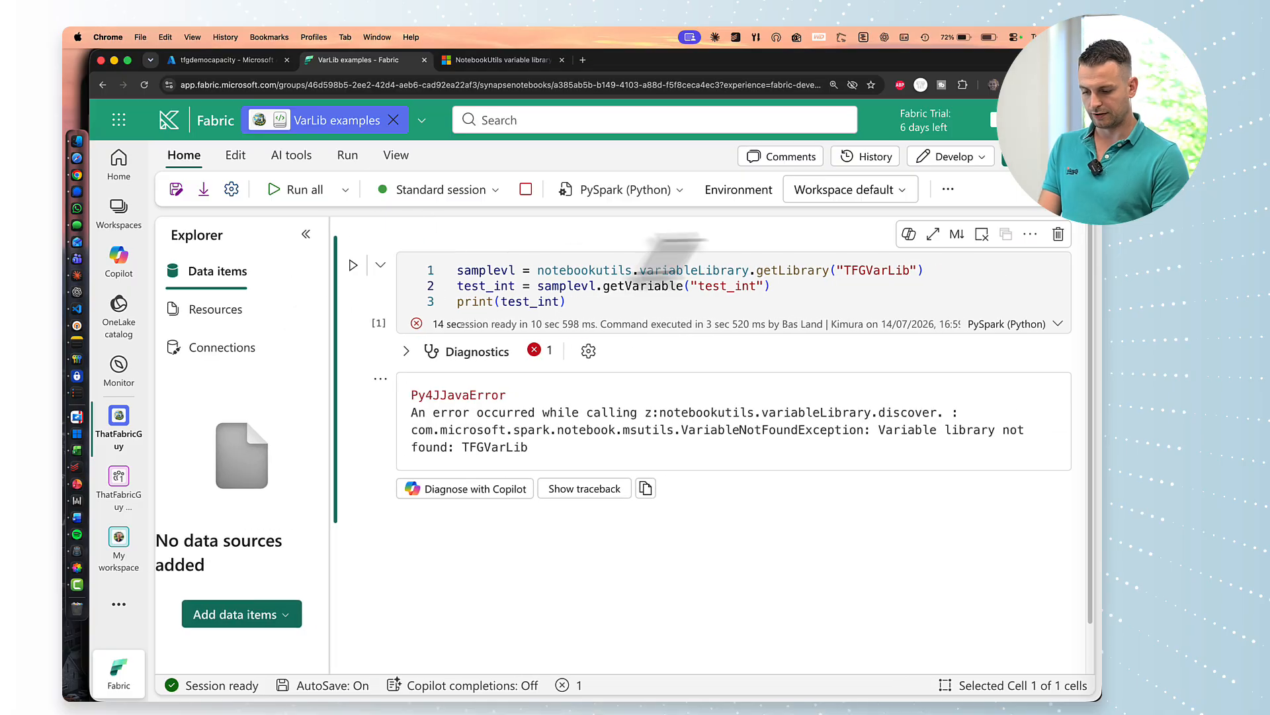
pyautogui.click(702, 289)
pyautogui.click(697, 301)
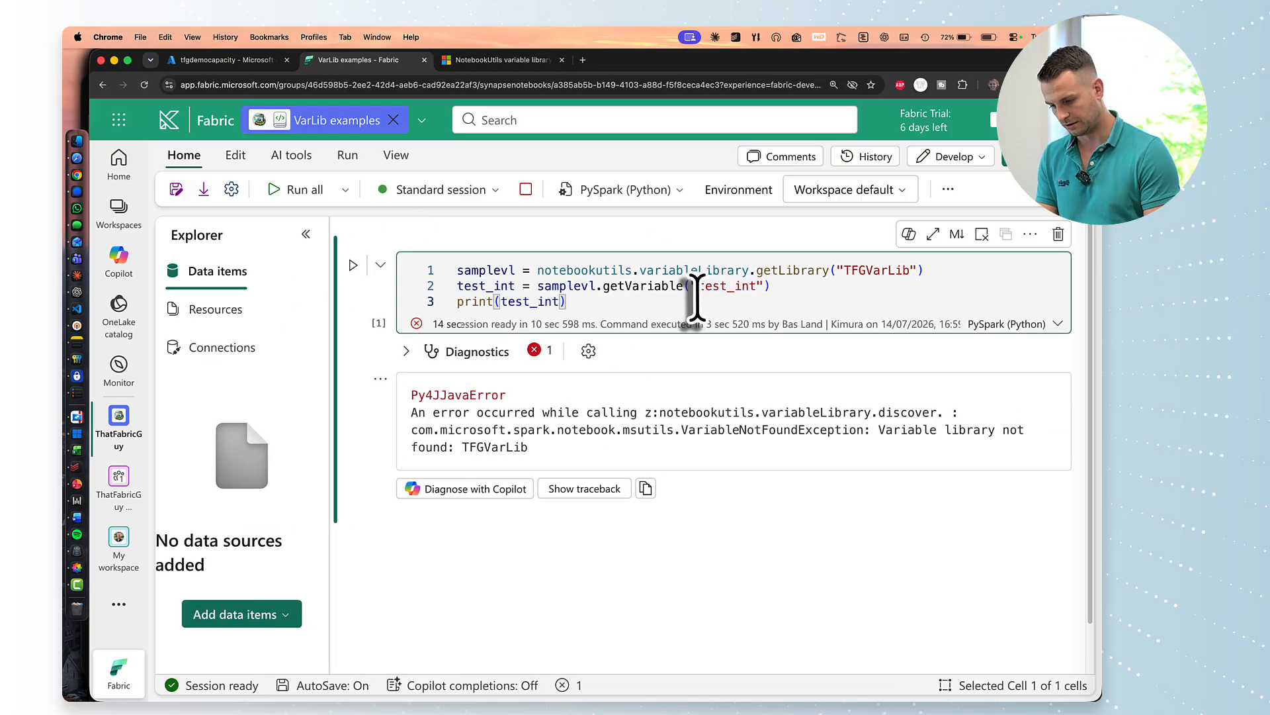
pyautogui.click(701, 436)
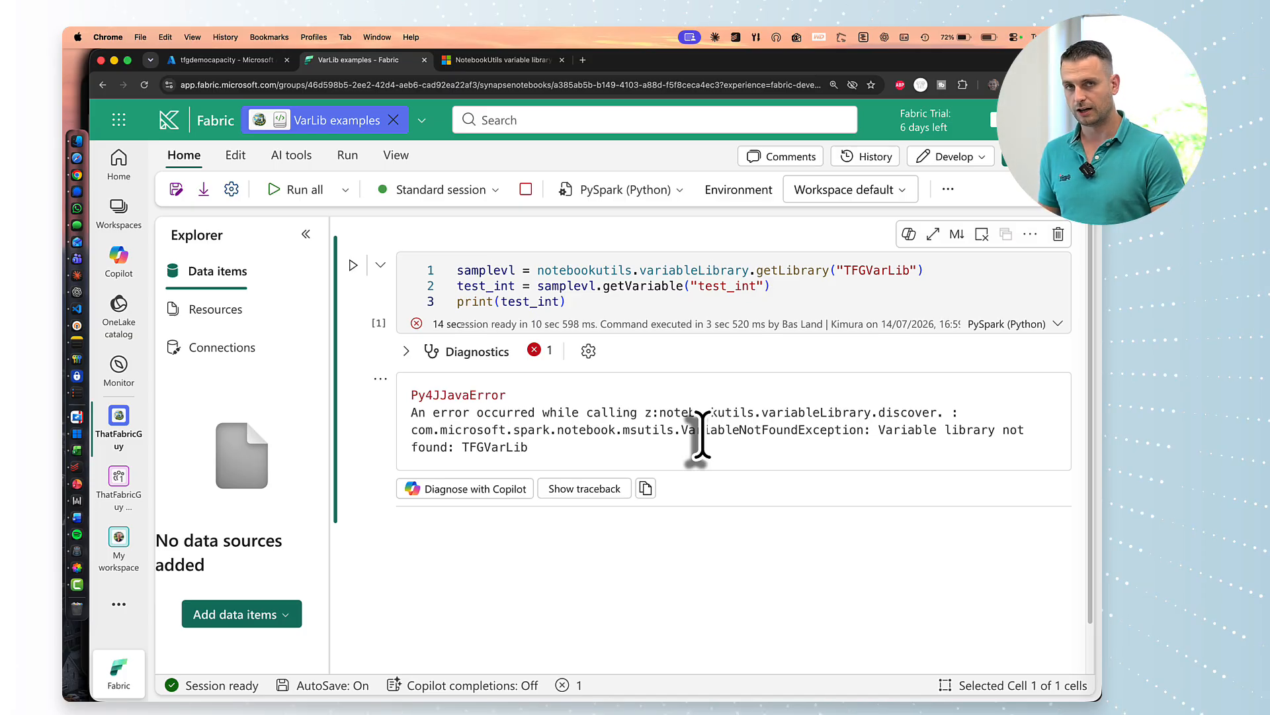
# Go to the VarLib folder of the workspace.
pyautogui.click(118, 477)
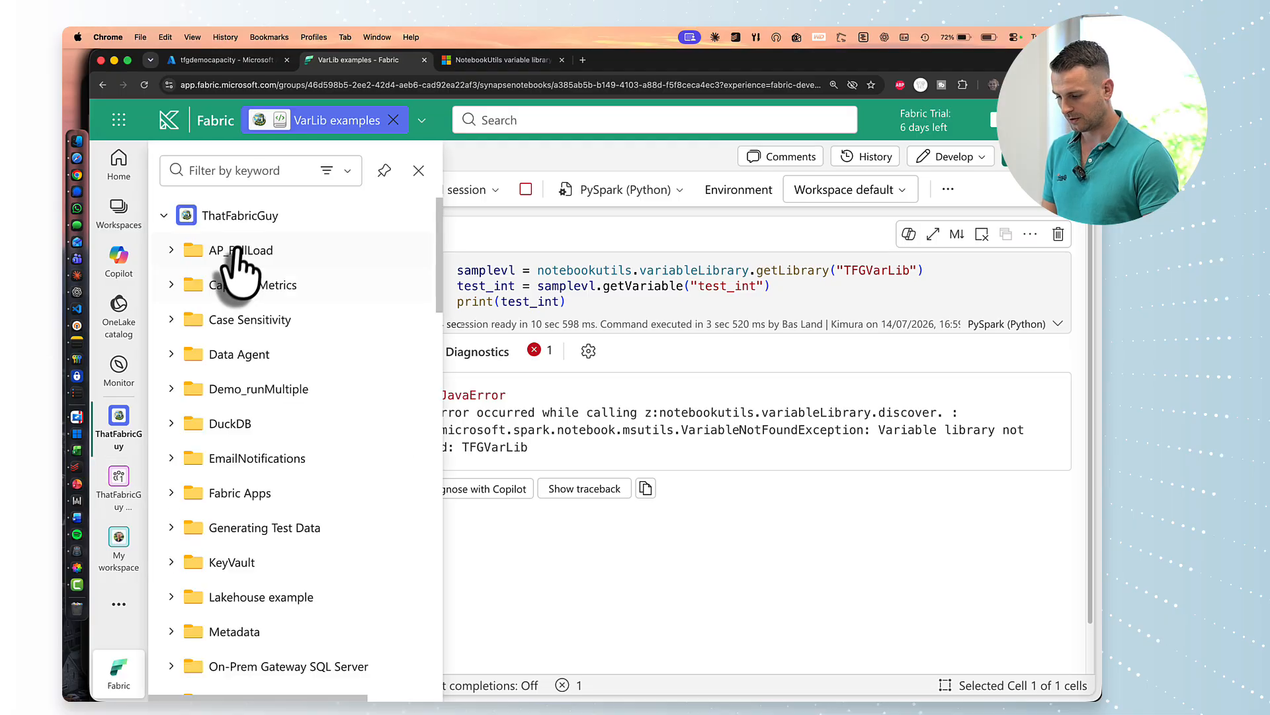
pyautogui.scroll(-3, 225, 582)
pyautogui.scroll(-1, 220, 583)
pyautogui.click(215, 632)
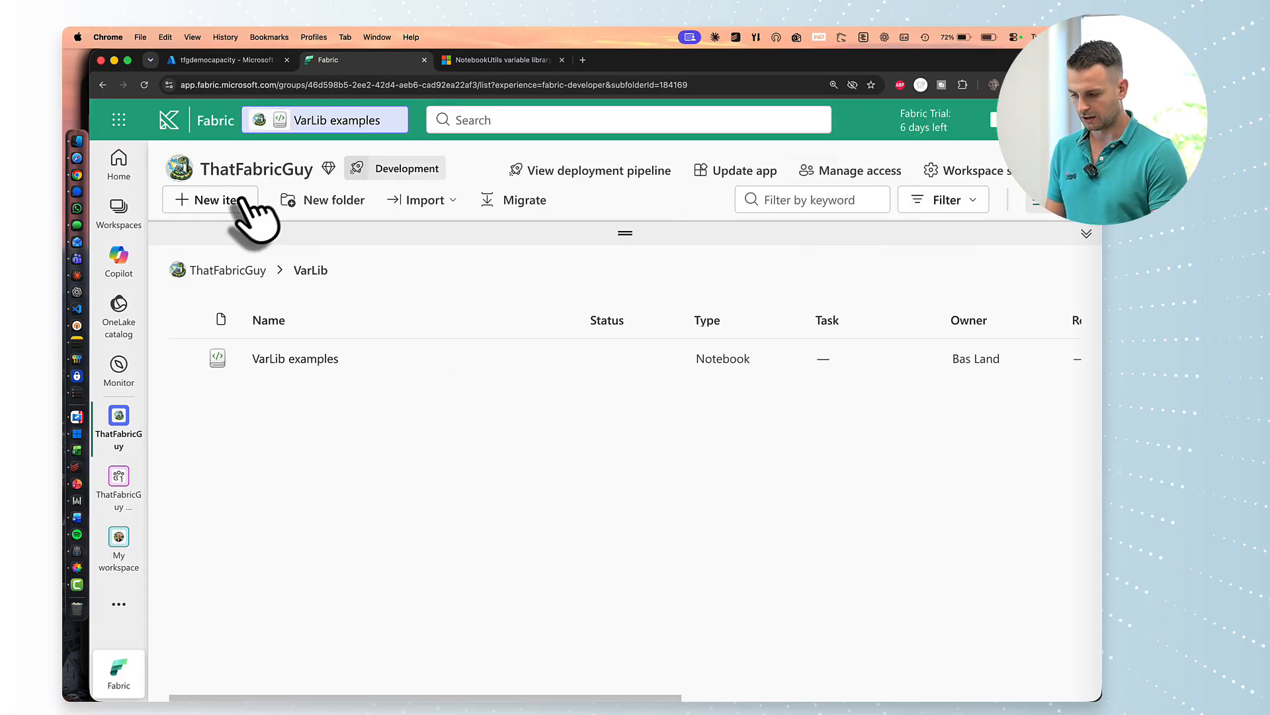
# Create a new variable library named TFGVarLib, found by filtering item types for 'var'.
pyautogui.click(205, 201)
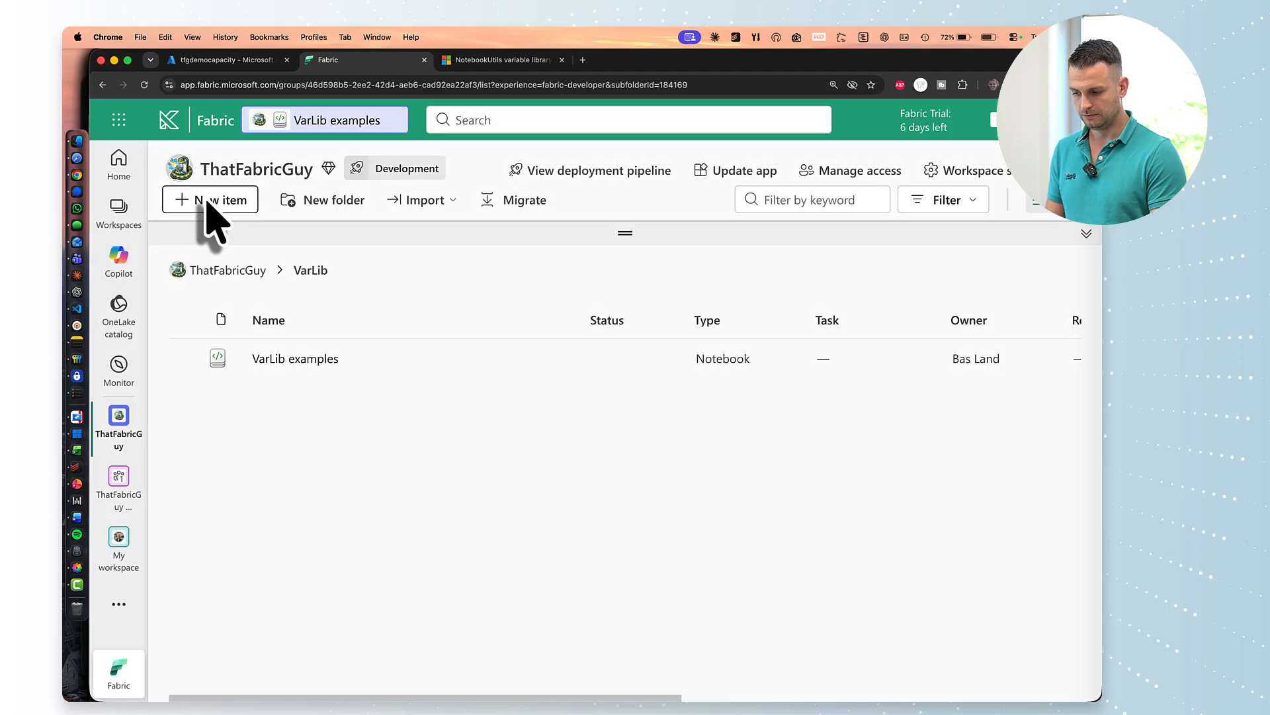
pyautogui.click(459, 208)
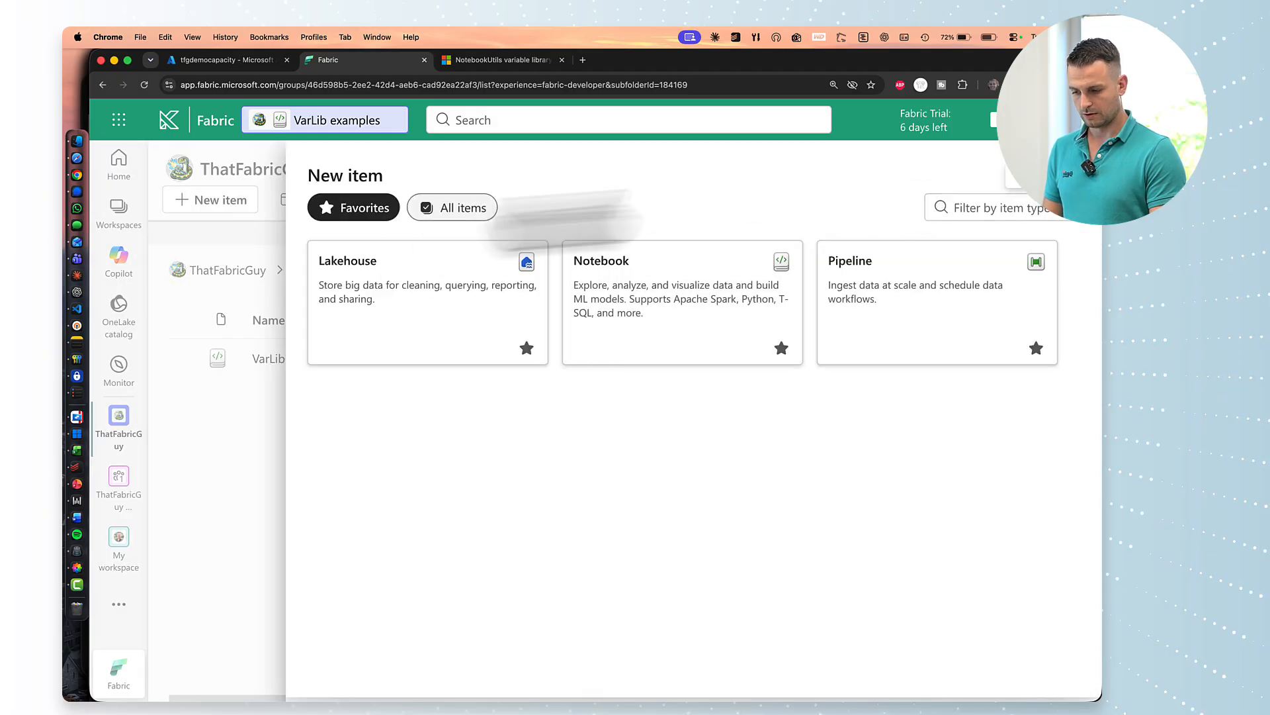
pyautogui.click(971, 209)
pyautogui.write('var')
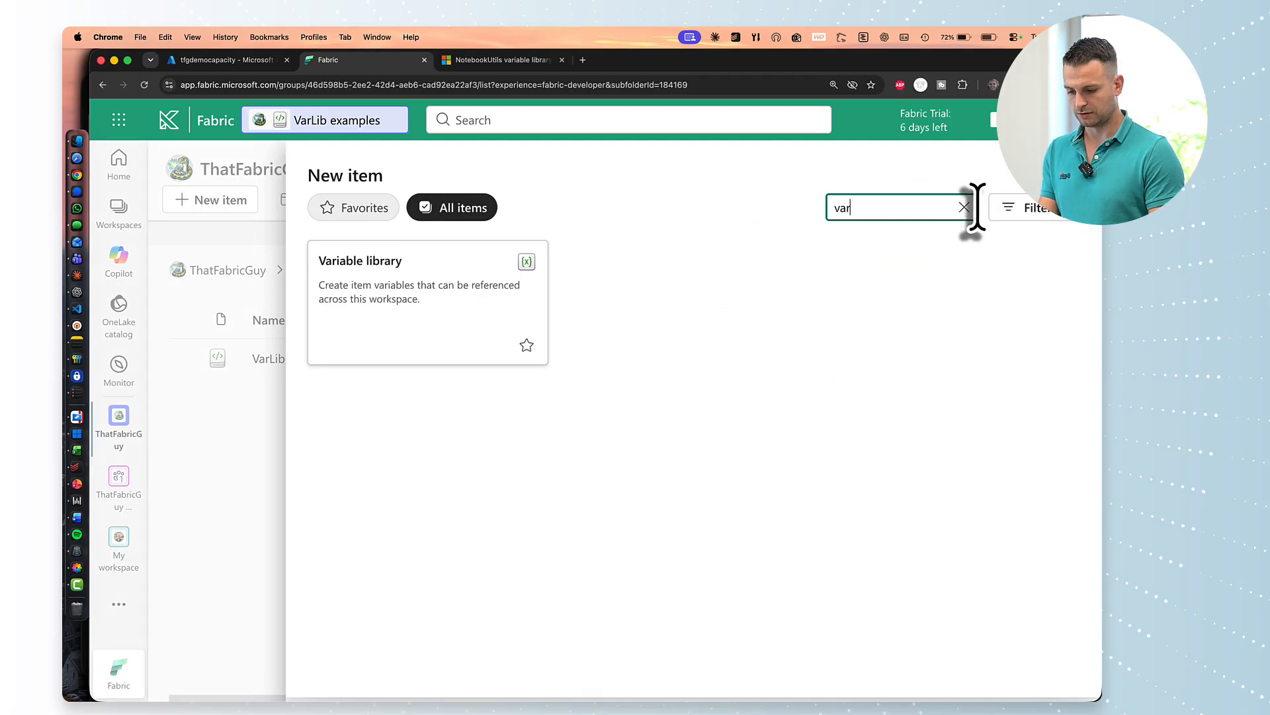
pyautogui.click(380, 311)
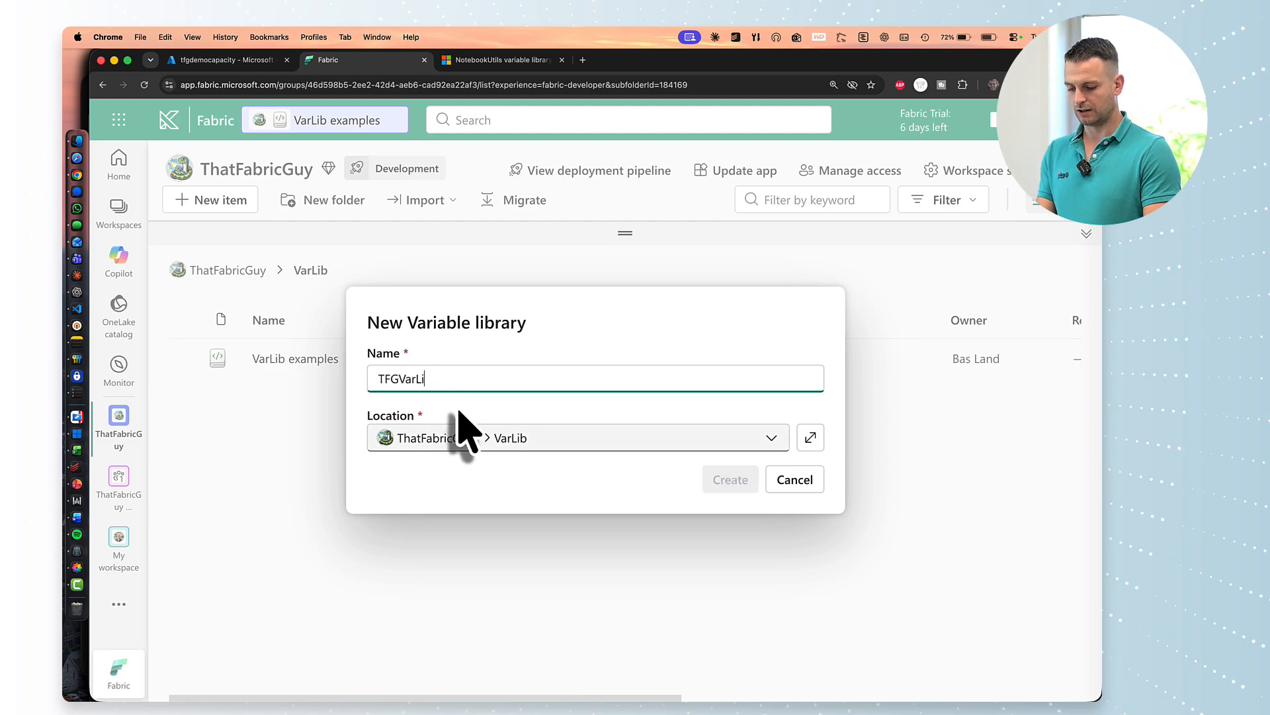
pyautogui.click(726, 481)
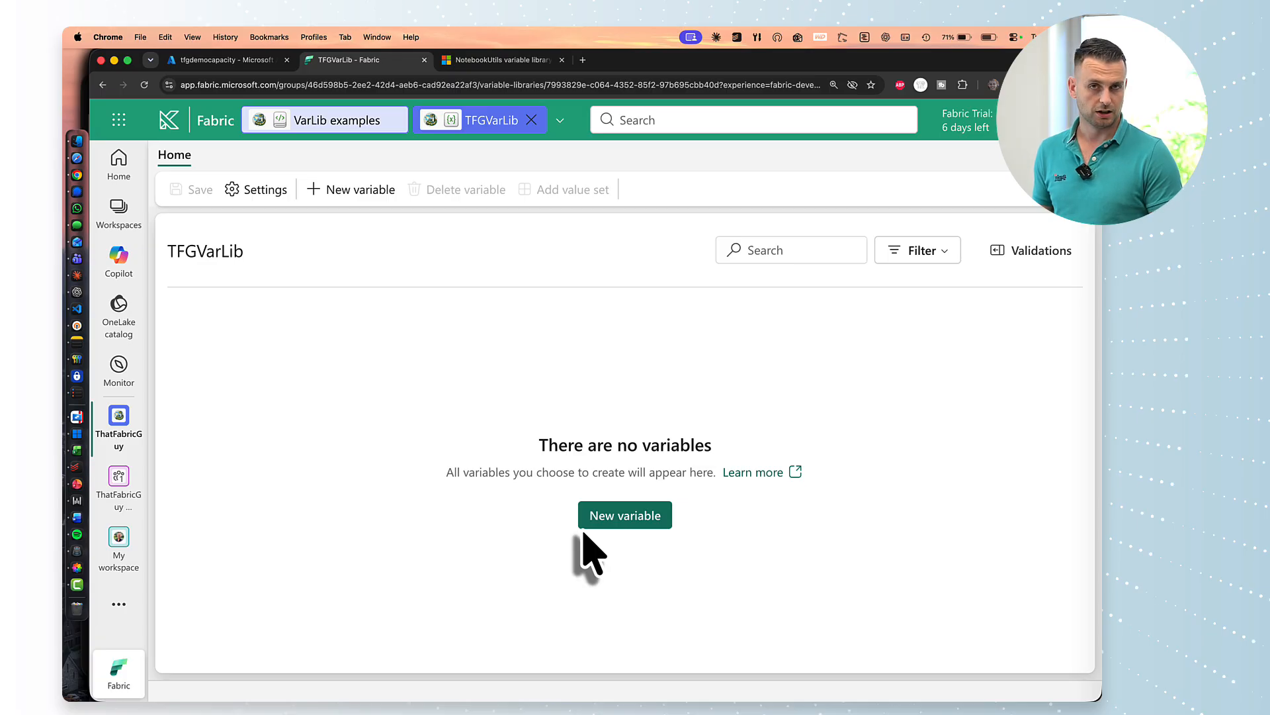
# Add the variable test_int to TFGVarLib as an Integer with default value 123.
pyautogui.click(622, 511)
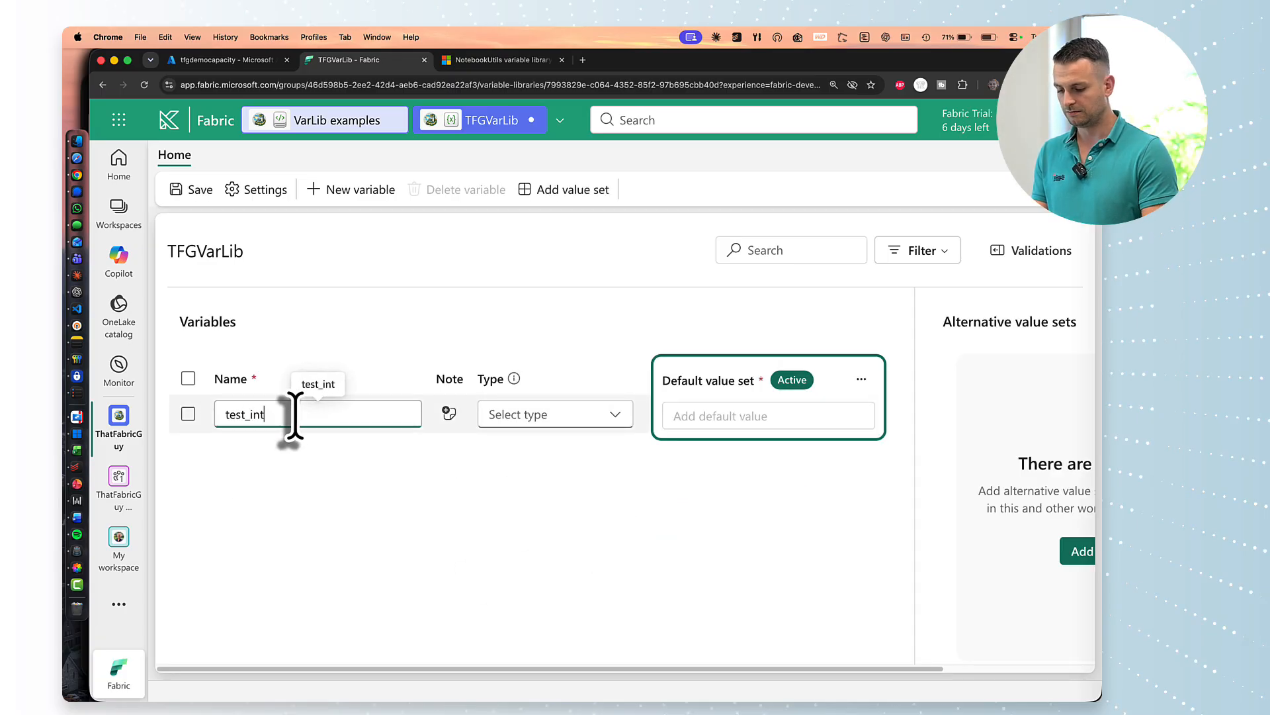
pyautogui.click(555, 423)
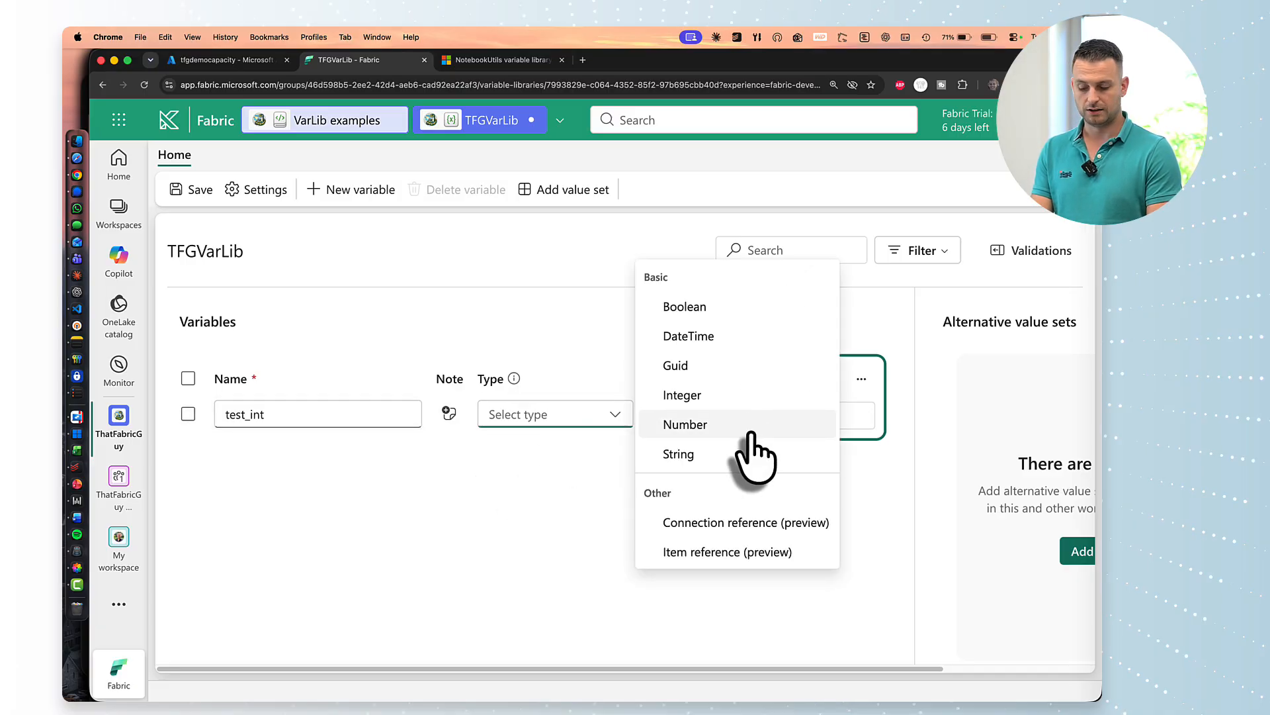
pyautogui.click(728, 396)
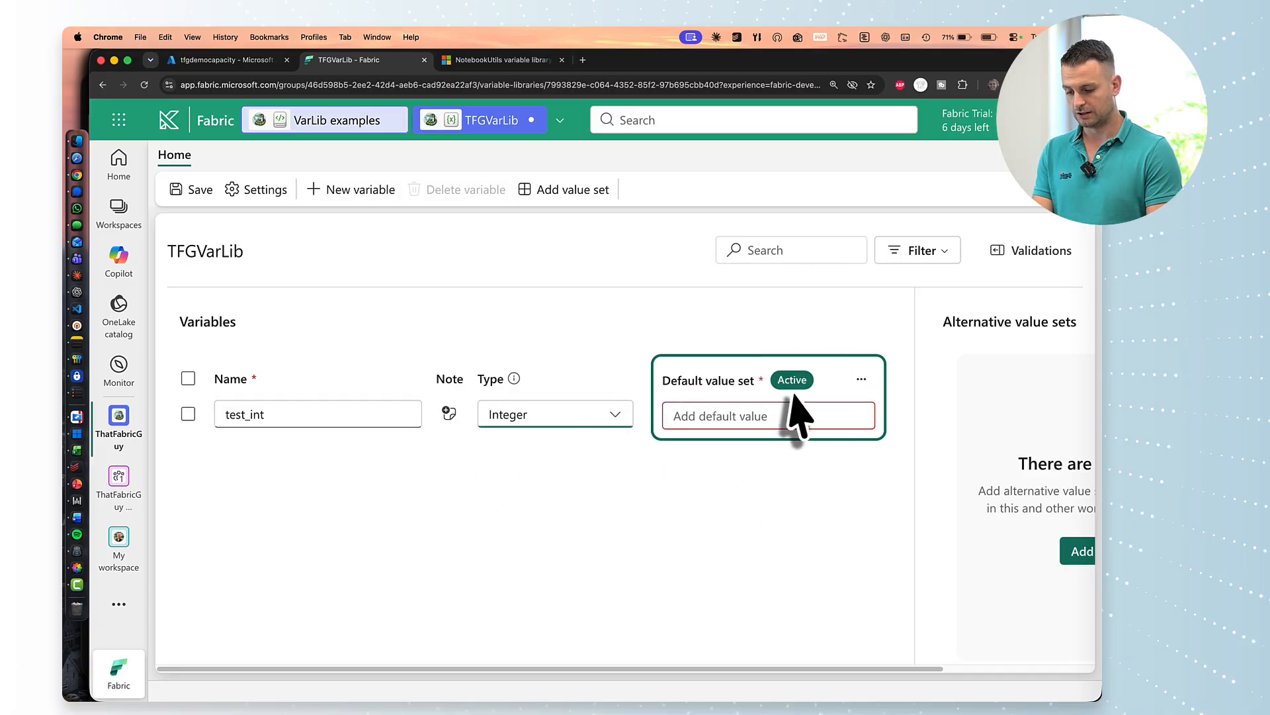
pyautogui.click(749, 416)
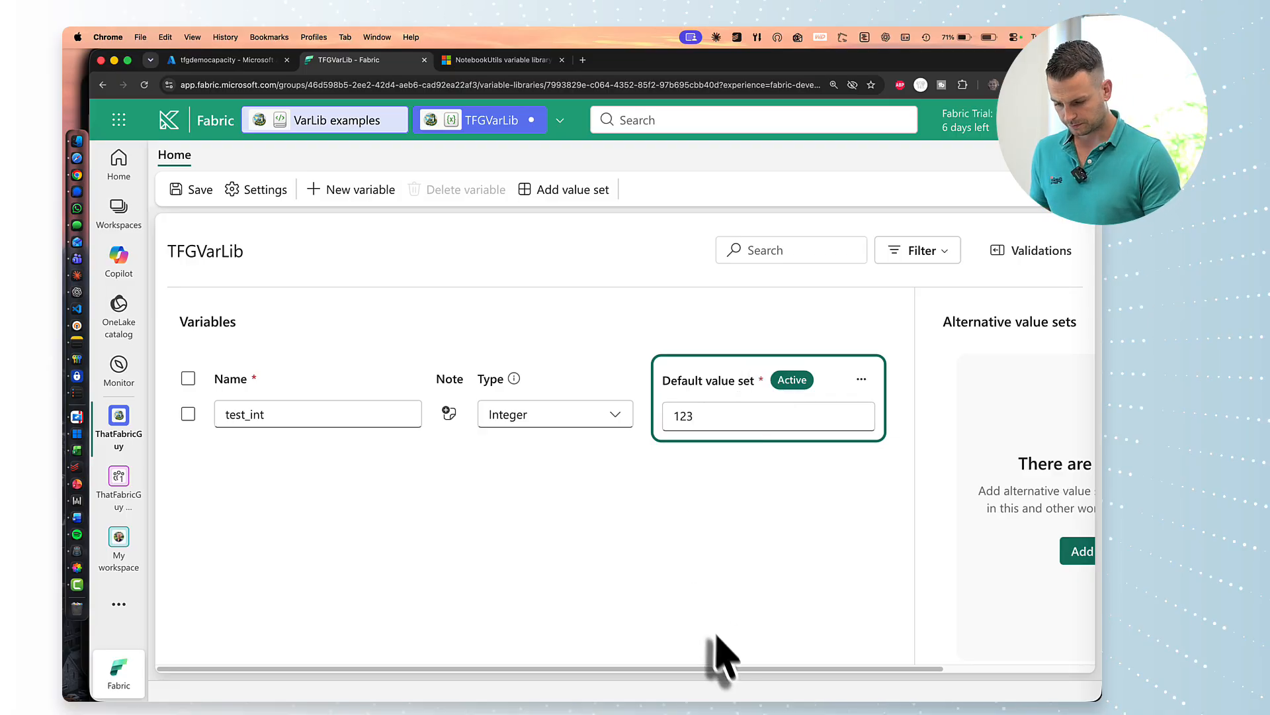
pyautogui.click(861, 379)
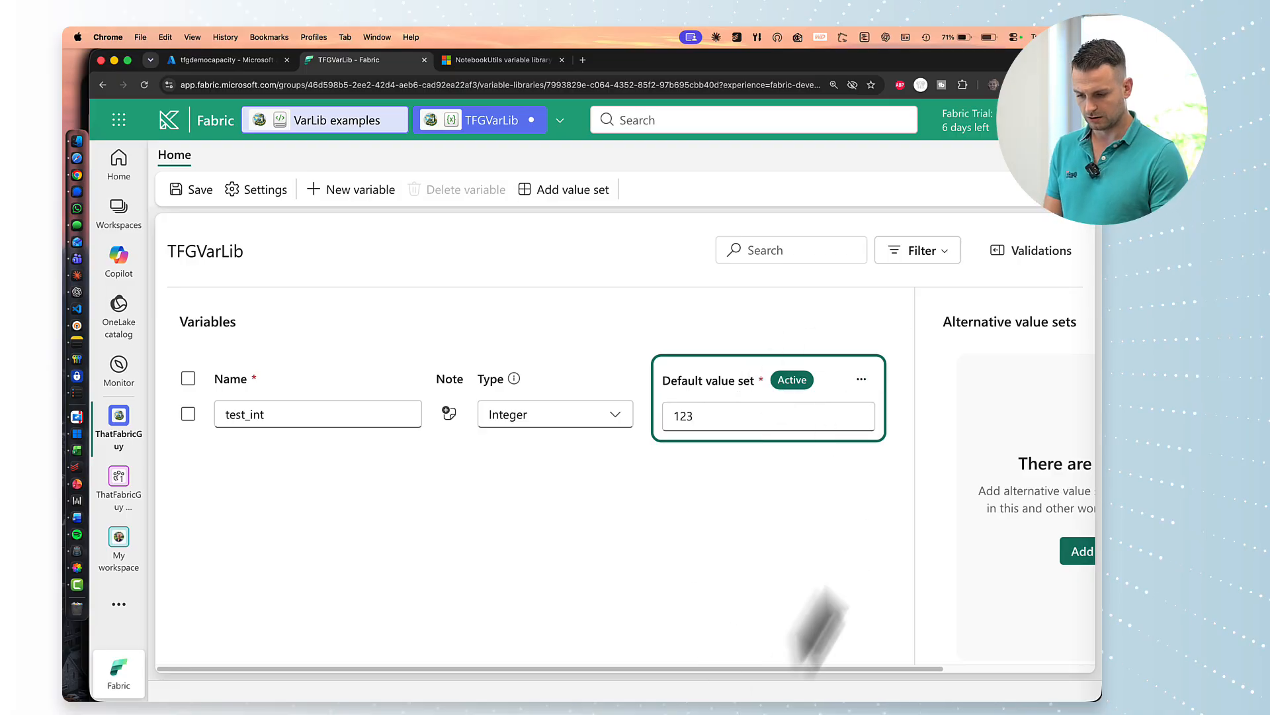
pyautogui.moveTo(691, 670); pyautogui.dragTo(951, 665)
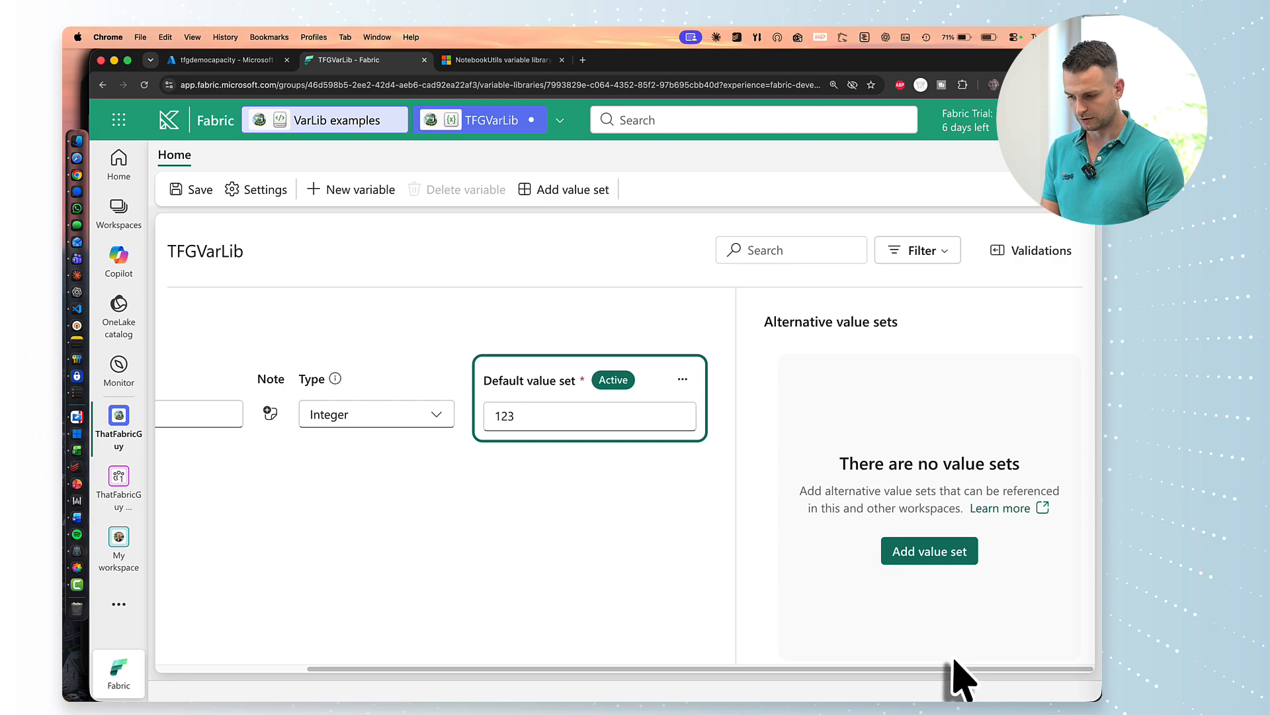
# Add a PROD alternative value set that gives test_int the value 987.
pyautogui.click(929, 552)
pyautogui.write('PROD')
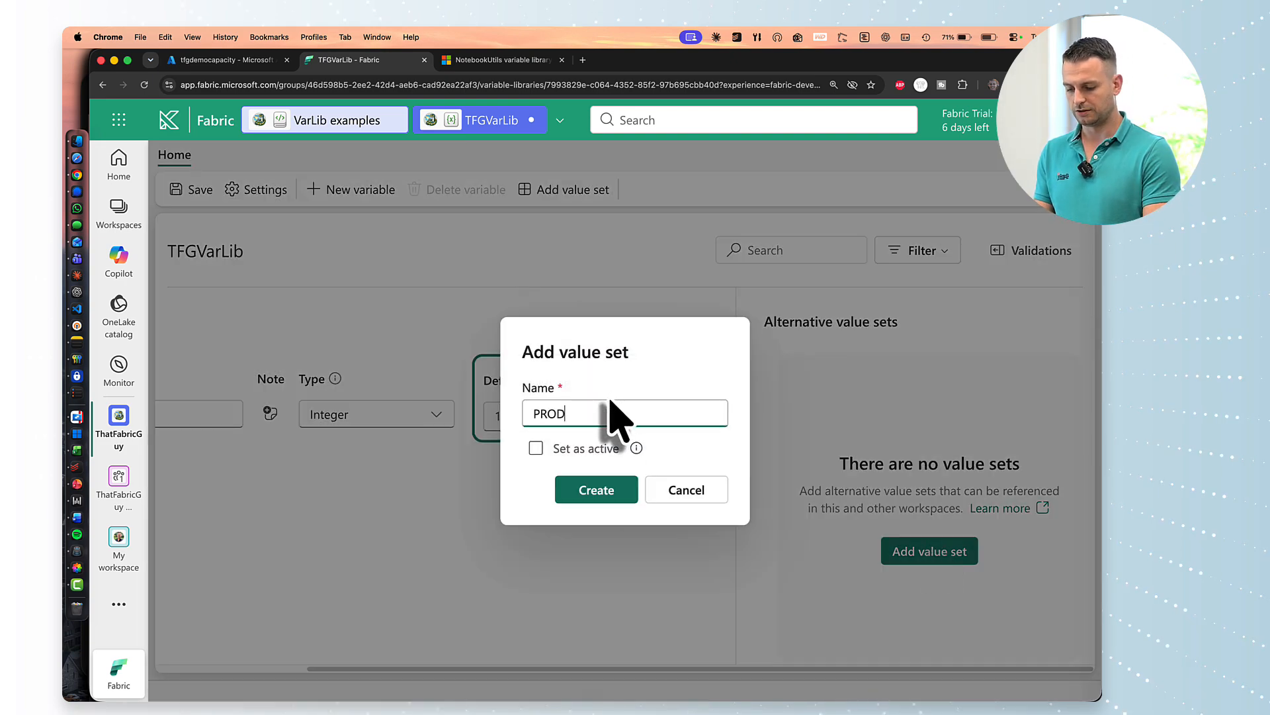
pyautogui.click(589, 493)
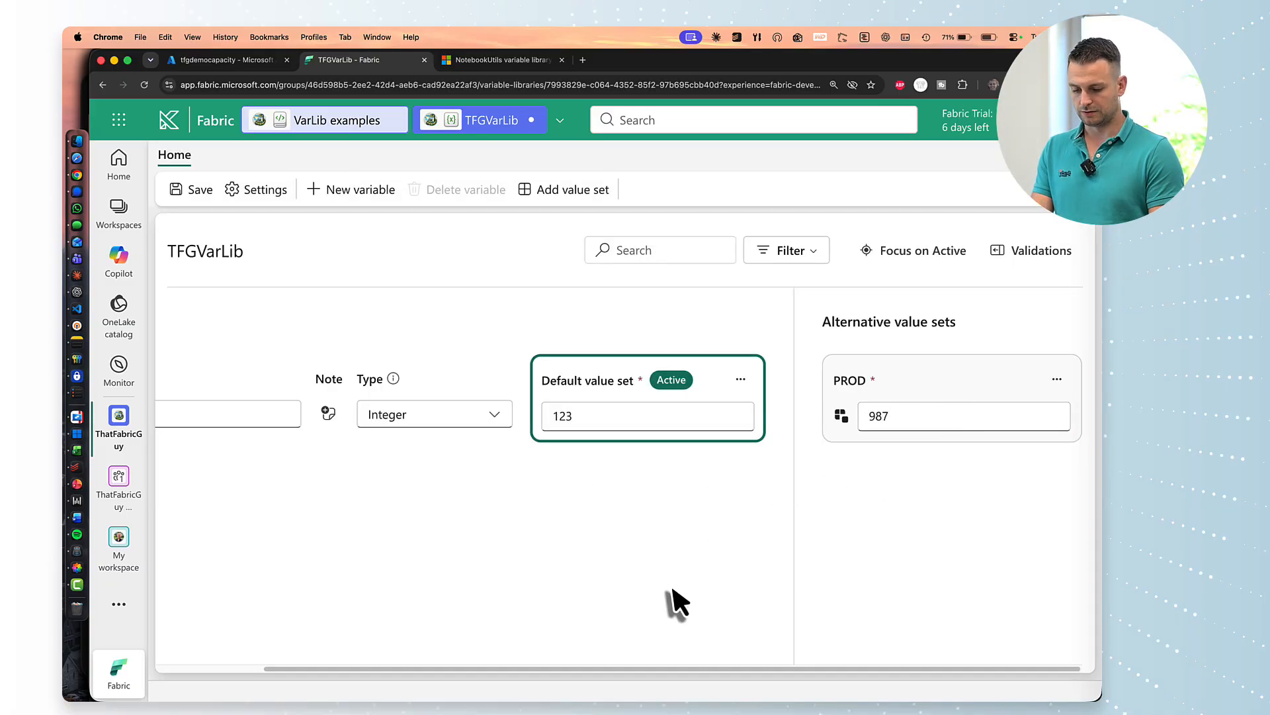
pyautogui.moveTo(673, 668); pyautogui.dragTo(377, 681)
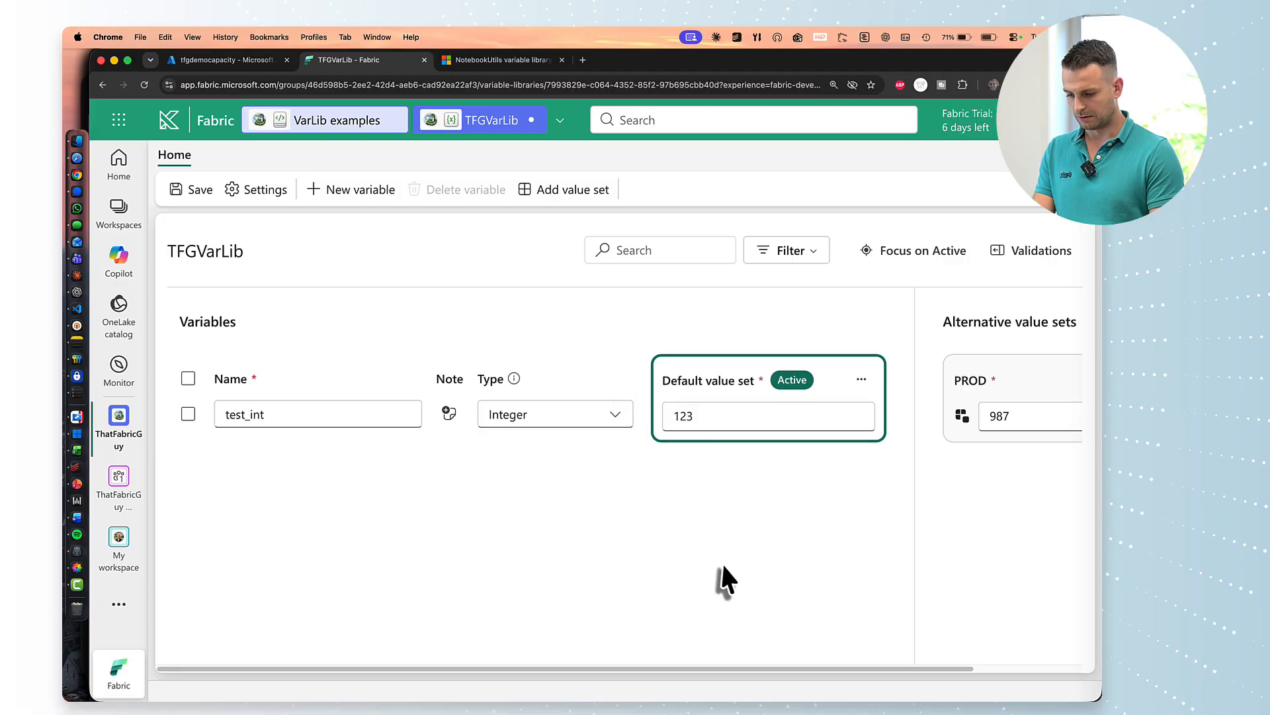
# Review the library settings, then save TFGVarLib and accept the impact warning.
pyautogui.click(257, 191)
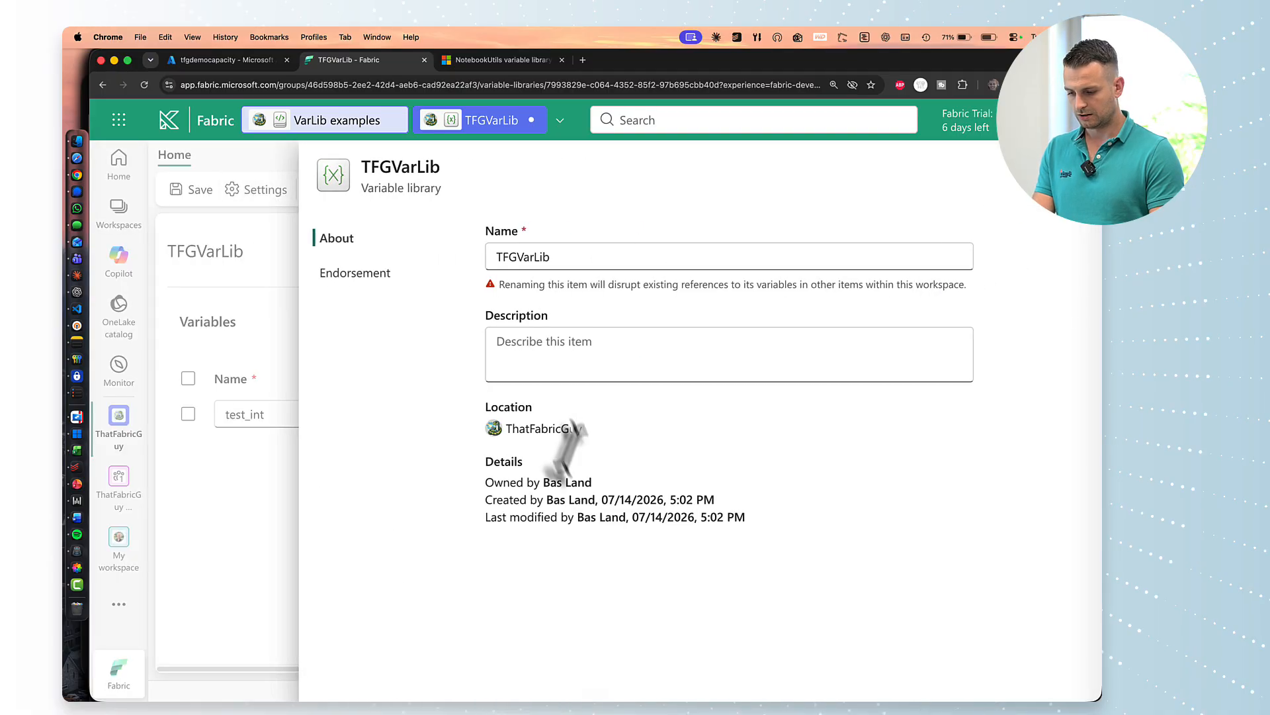
pyautogui.click(360, 273)
pyautogui.click(347, 241)
pyautogui.press('Escape')
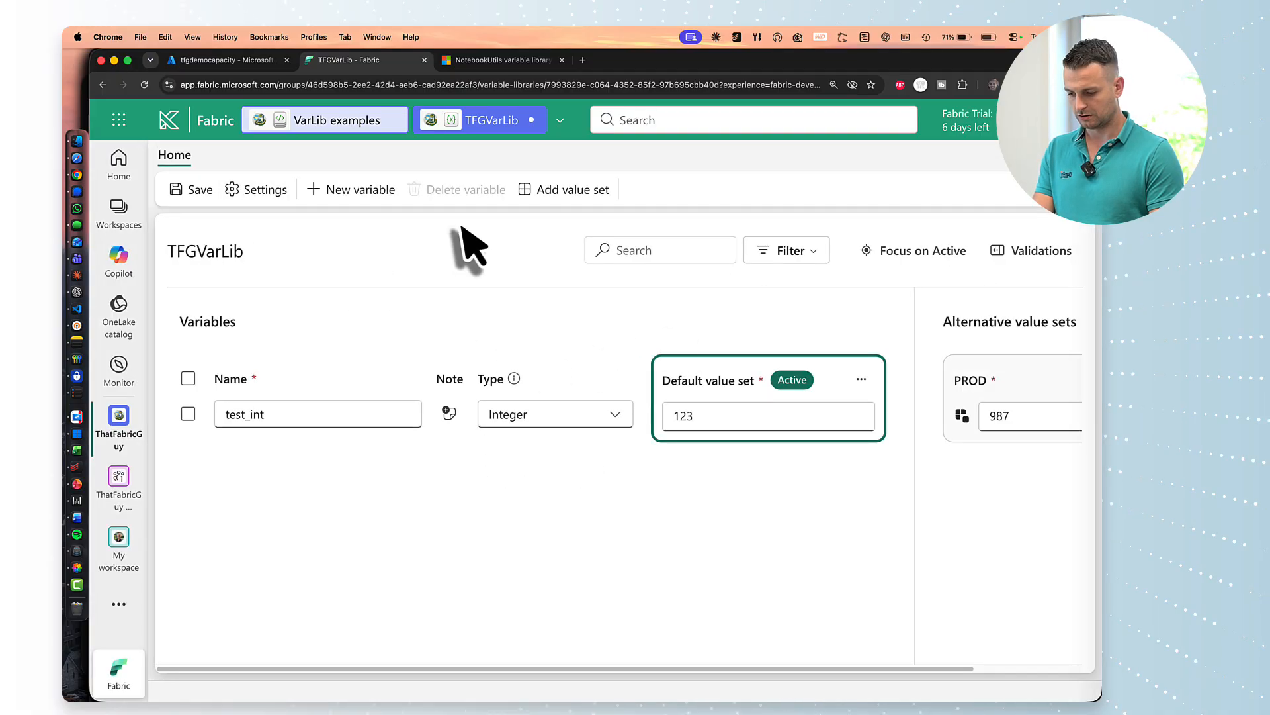
pyautogui.click(189, 190)
pyautogui.click(729, 463)
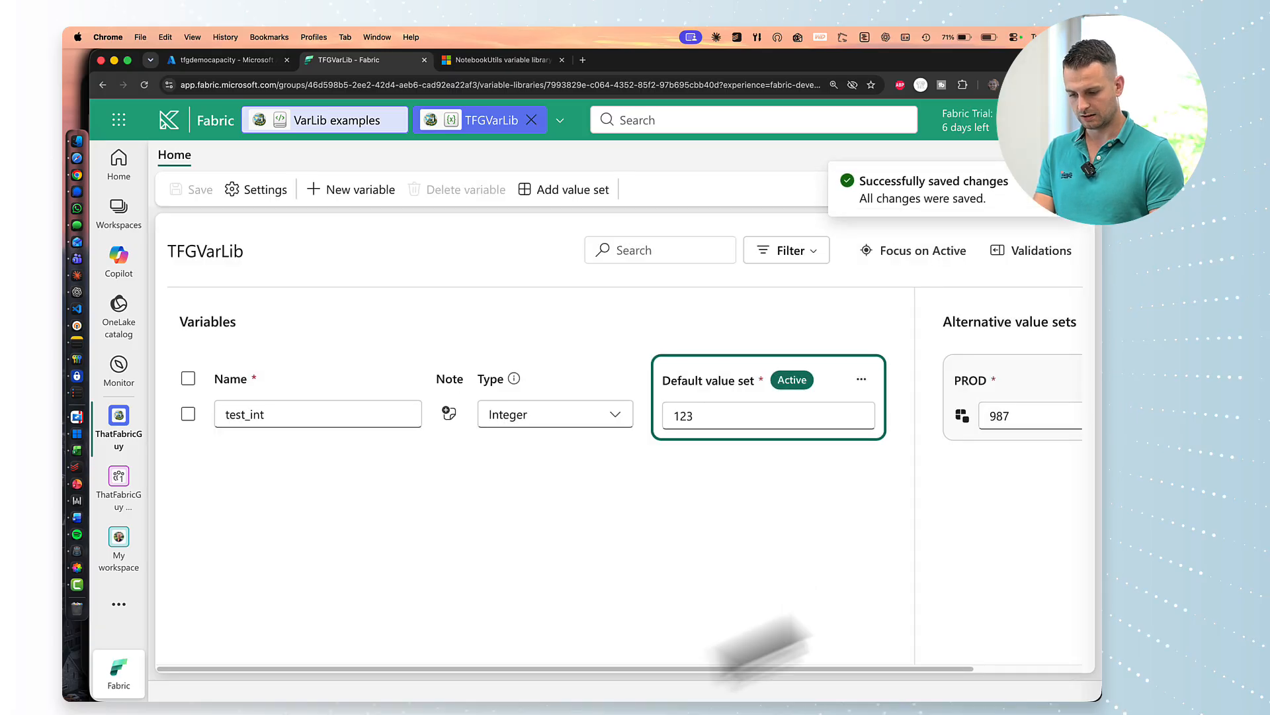
# Rerun the VarLib examples cell so it prints 123, then stop the Spark session.
pyautogui.click(328, 120)
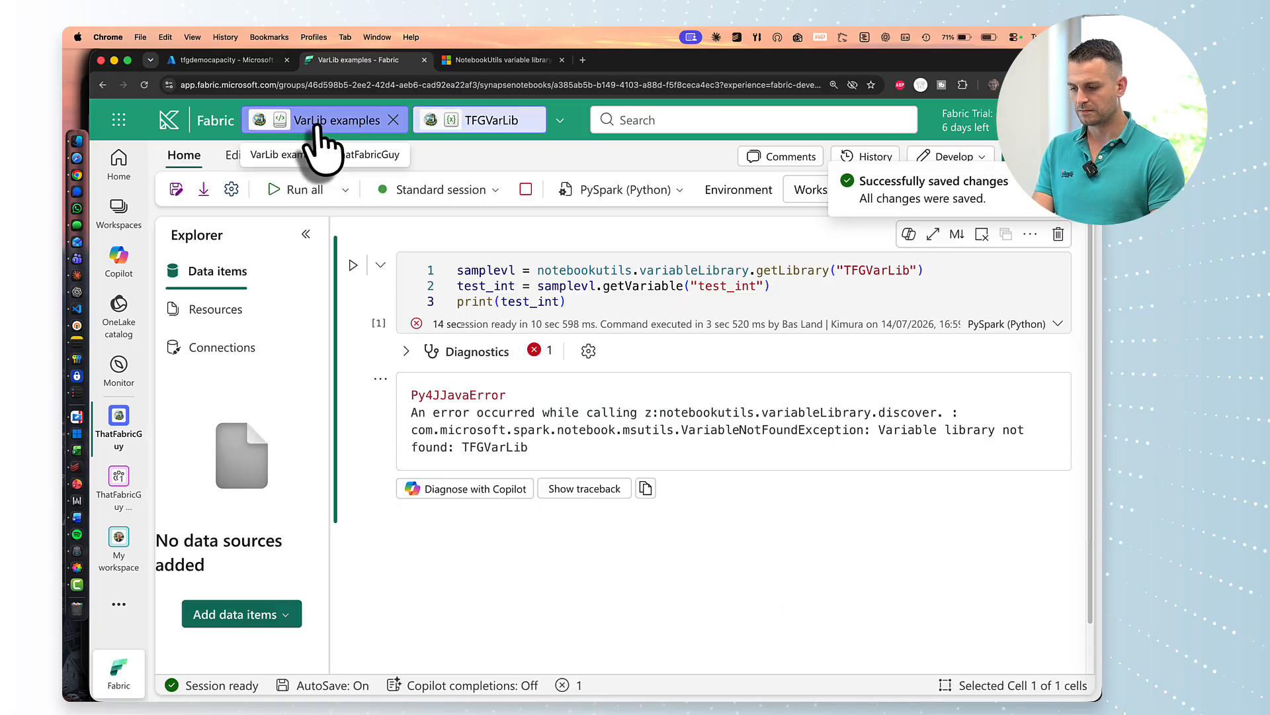
pyautogui.click(353, 265)
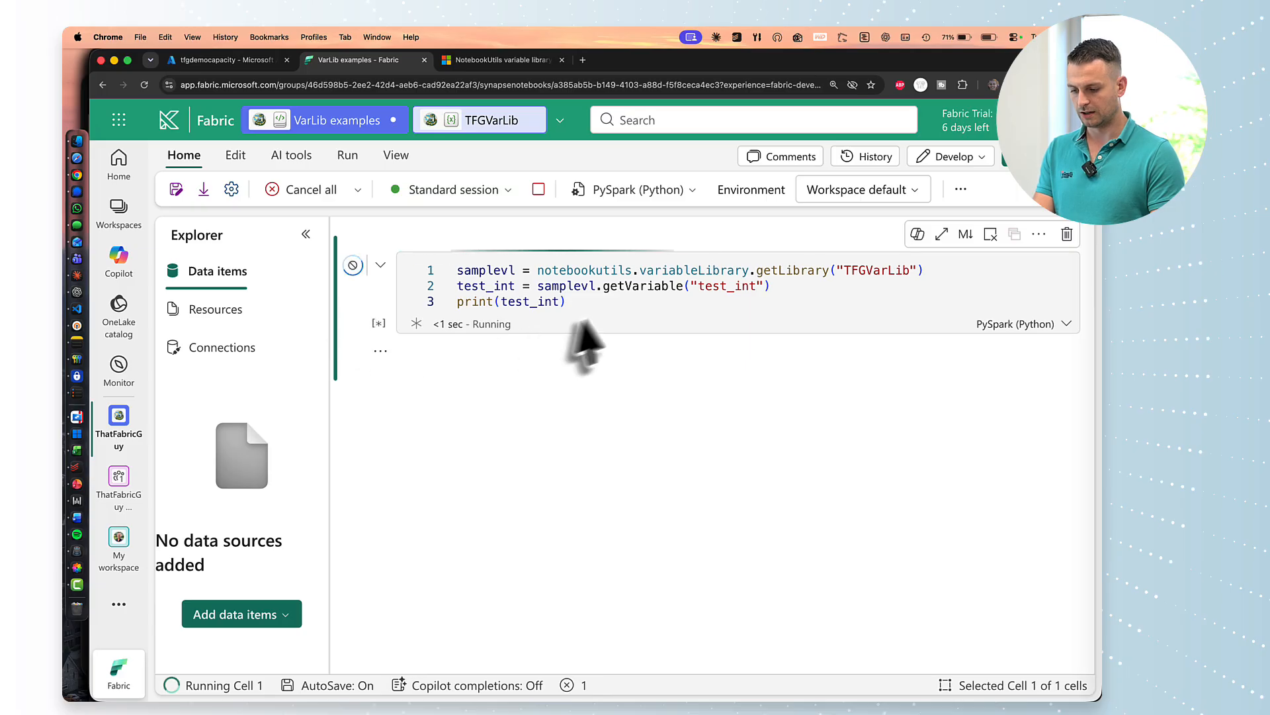
pyautogui.click(605, 301)
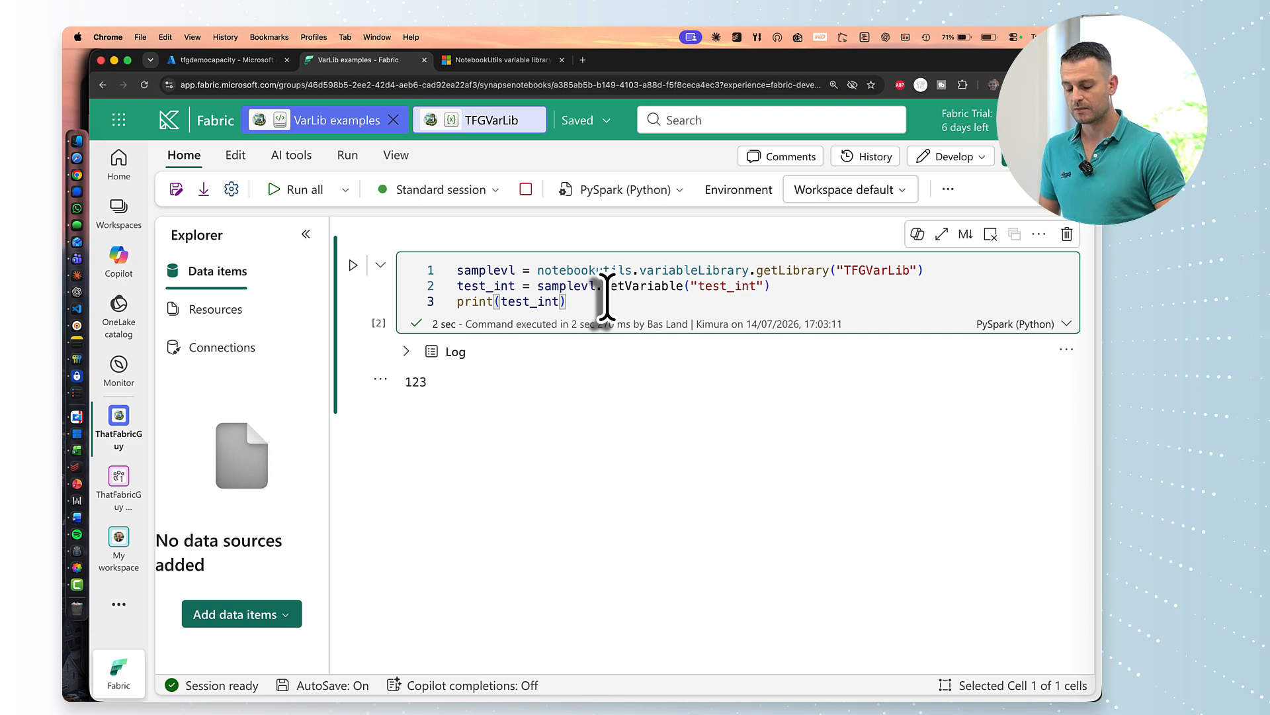
pyautogui.click(525, 189)
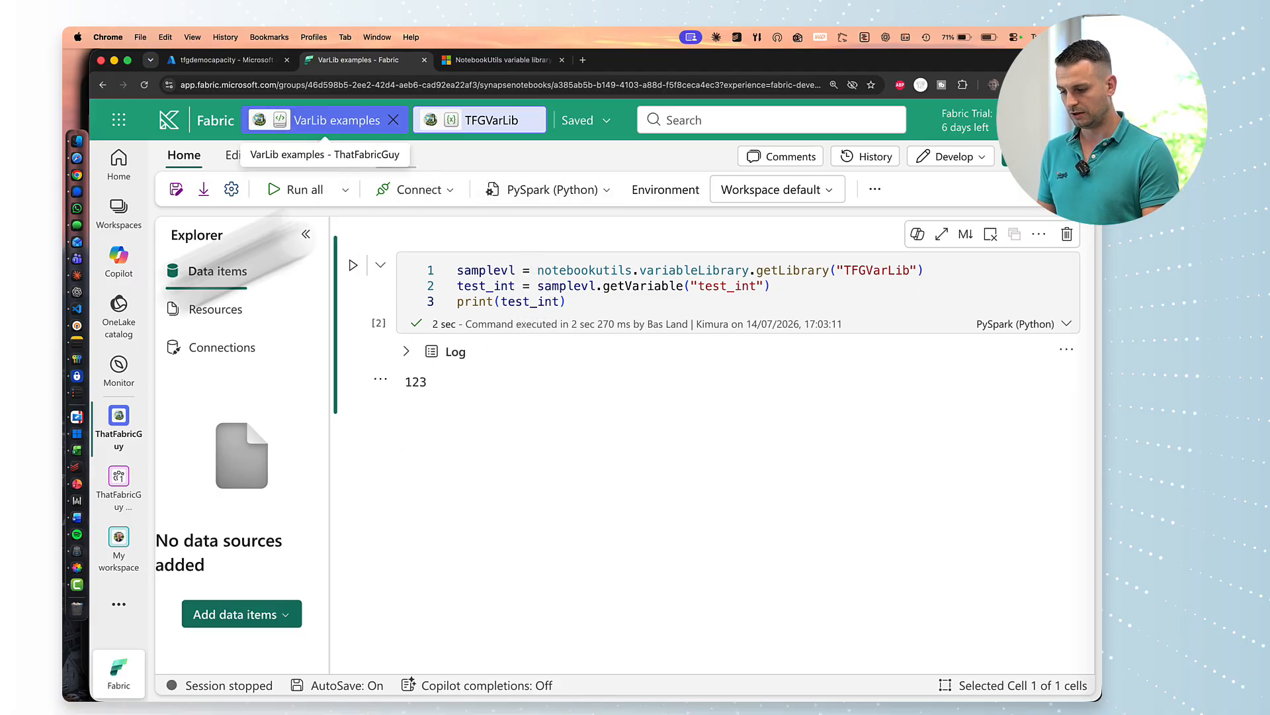
# Open the ThatFabricGuy deployment pipeline and show Production's item comparison as a flat list.
pyautogui.click(122, 483)
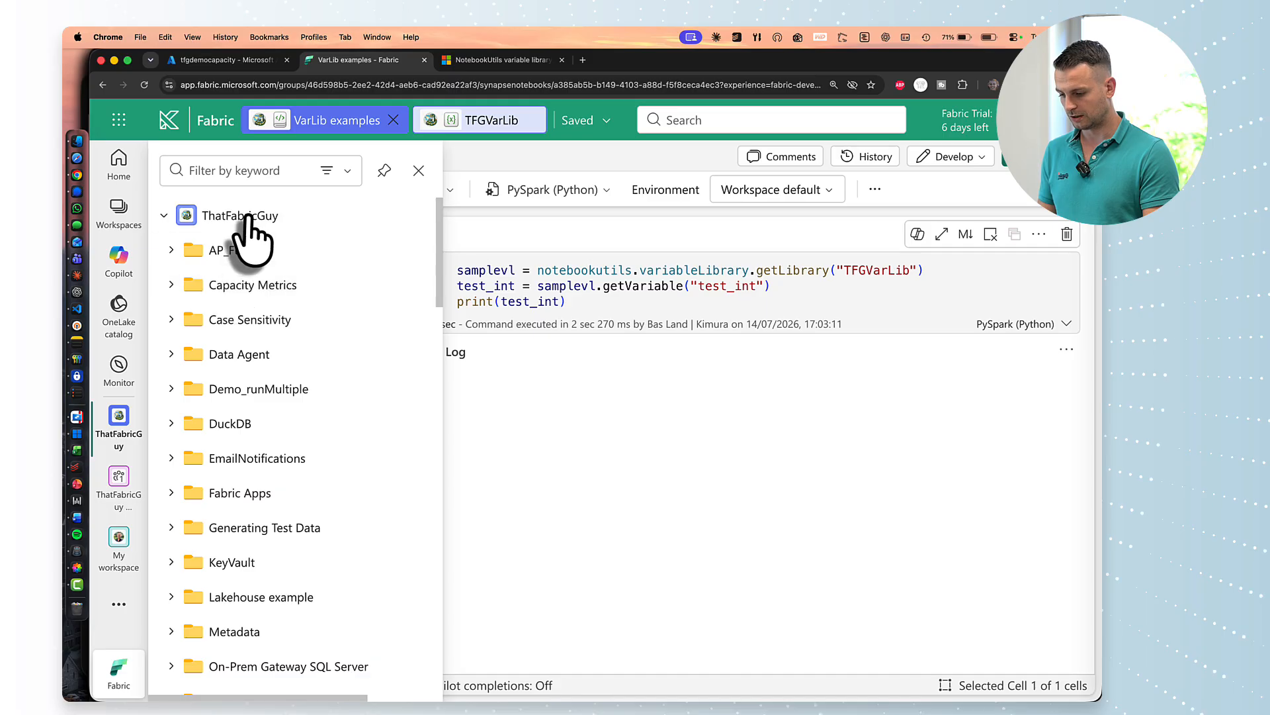
pyautogui.click(256, 246)
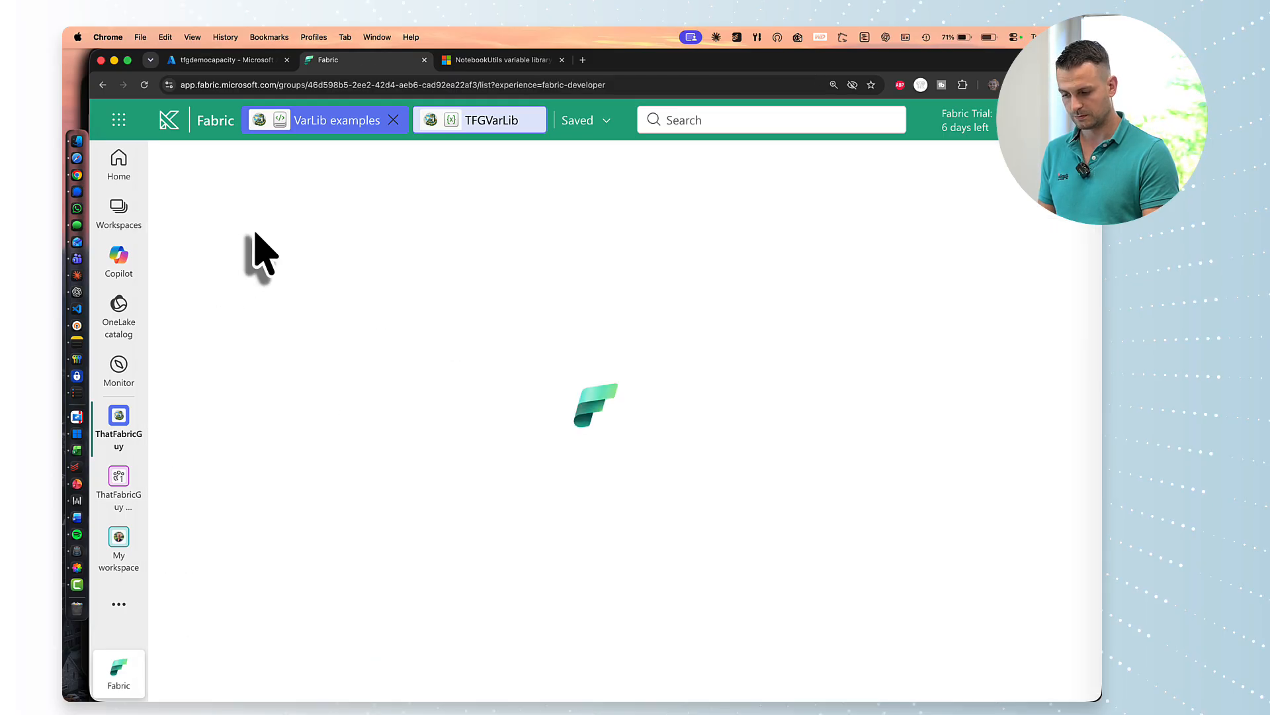
pyautogui.click(582, 173)
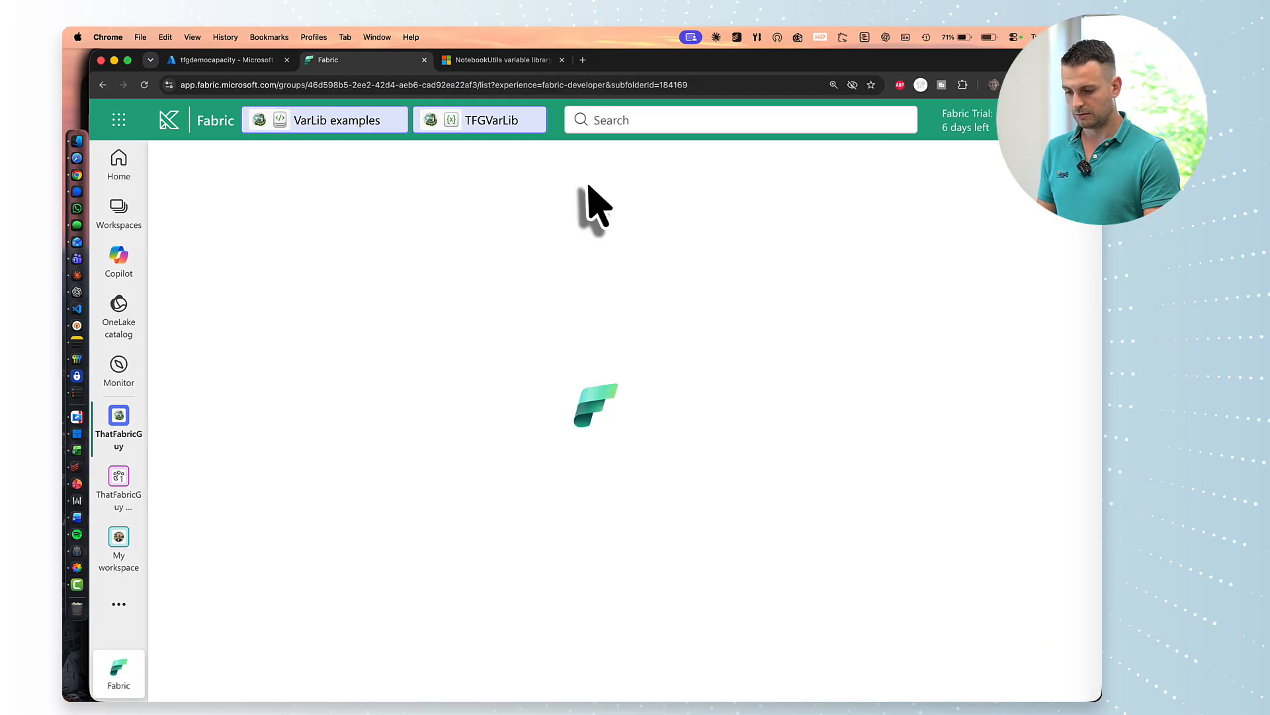
pyautogui.click(760, 355)
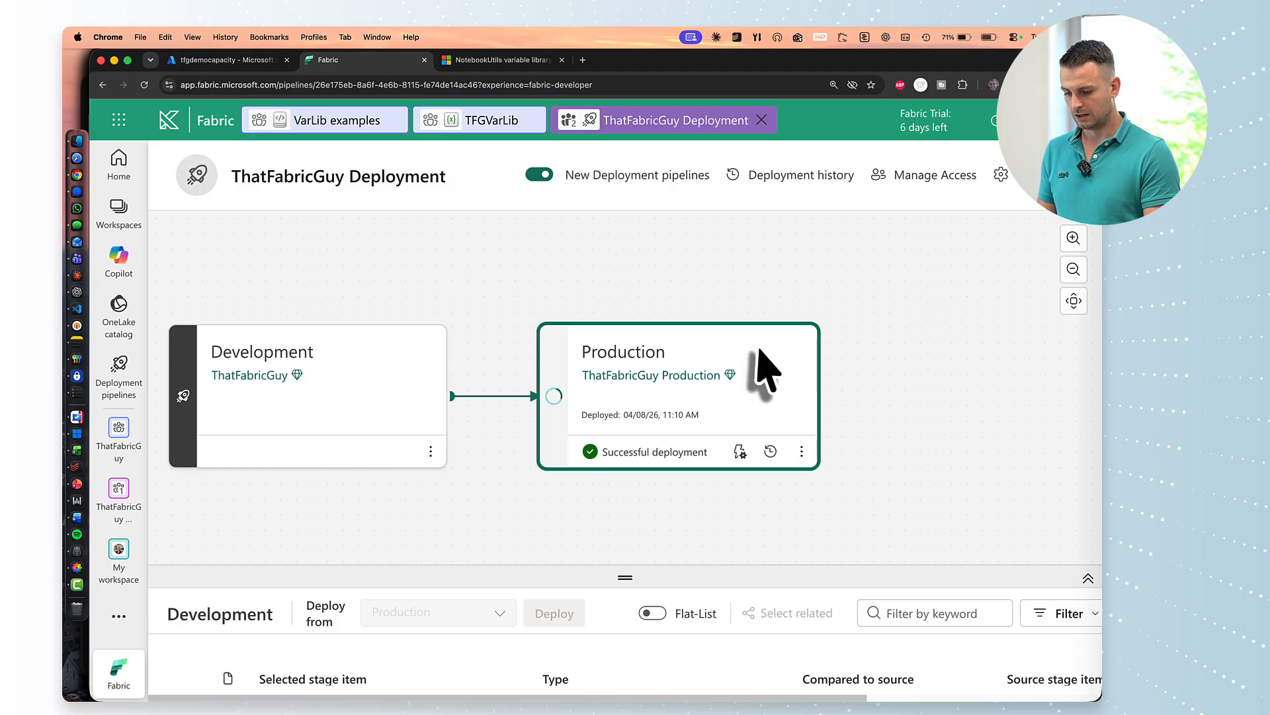
pyautogui.scroll(-3, 904, 423)
pyautogui.moveTo(647, 575); pyautogui.dragTo(625, 391)
pyautogui.click(653, 405)
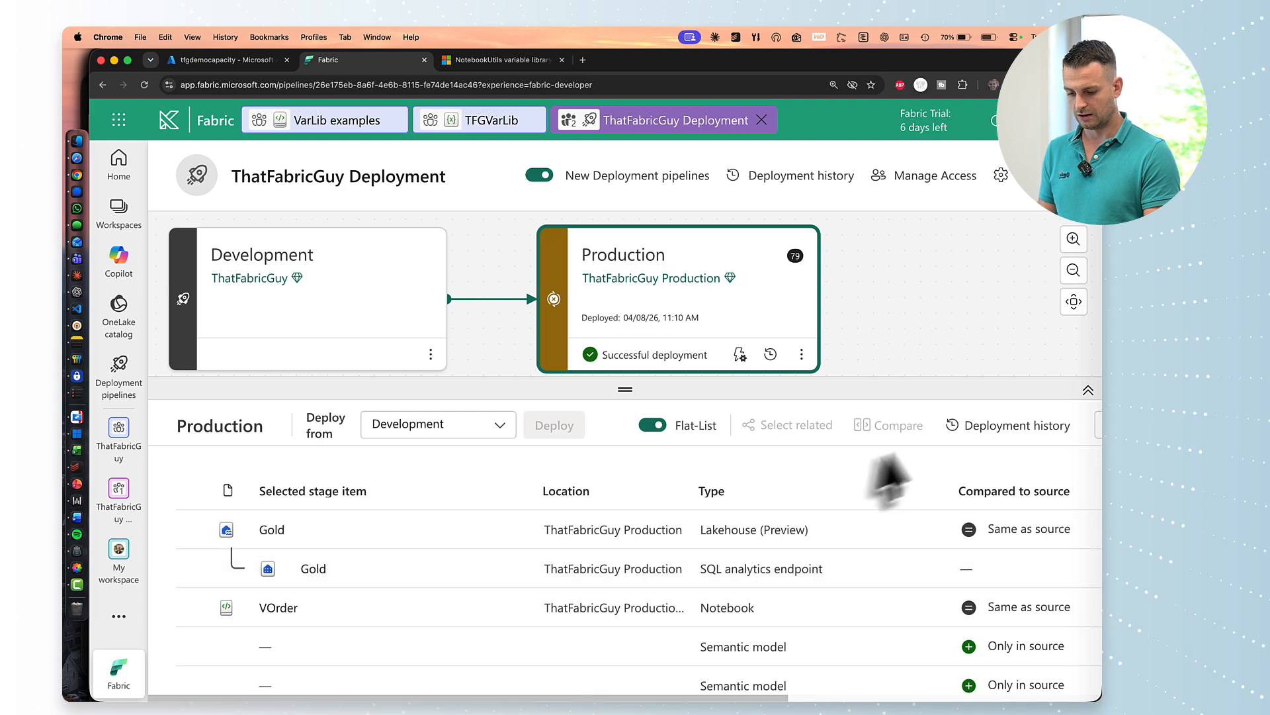
pyautogui.hscroll(5, 936, 511)
pyautogui.hscroll(-5, 926, 503)
# Filter the item list by type to Variable library and Notebook.
pyautogui.click(838, 426)
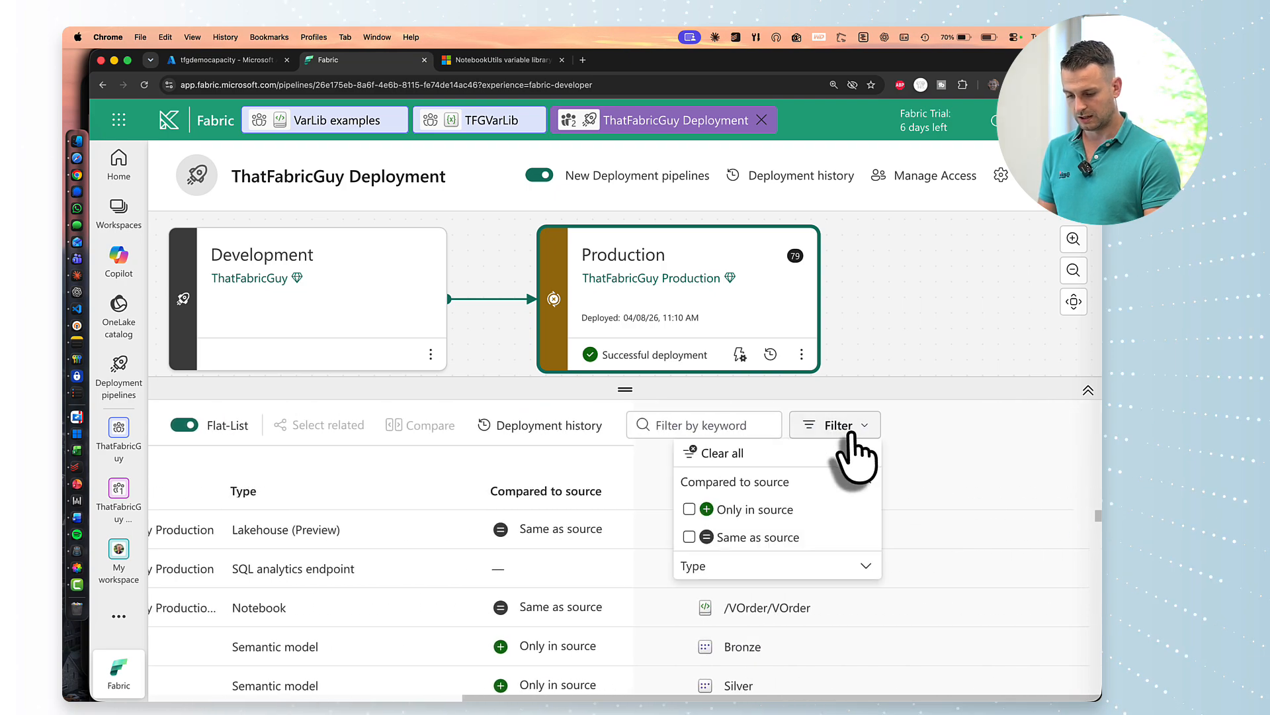
pyautogui.click(778, 566)
pyautogui.scroll(-4, 787, 598)
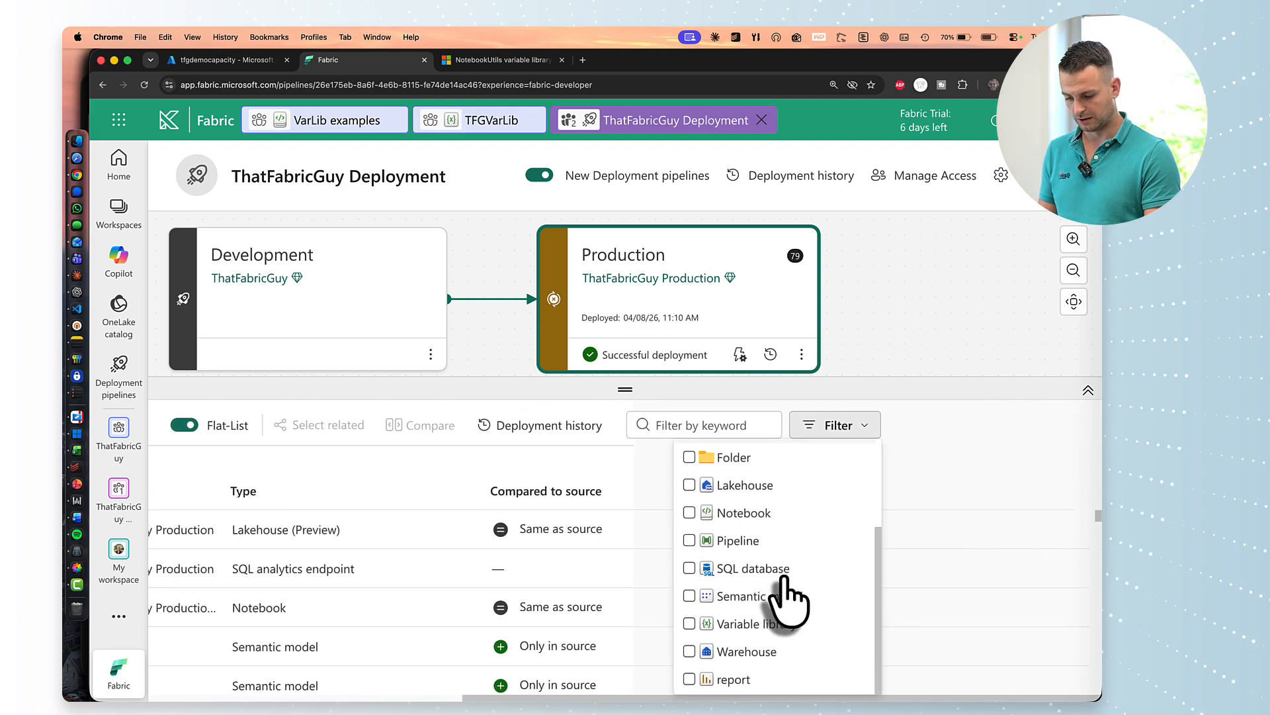
pyautogui.click(761, 625)
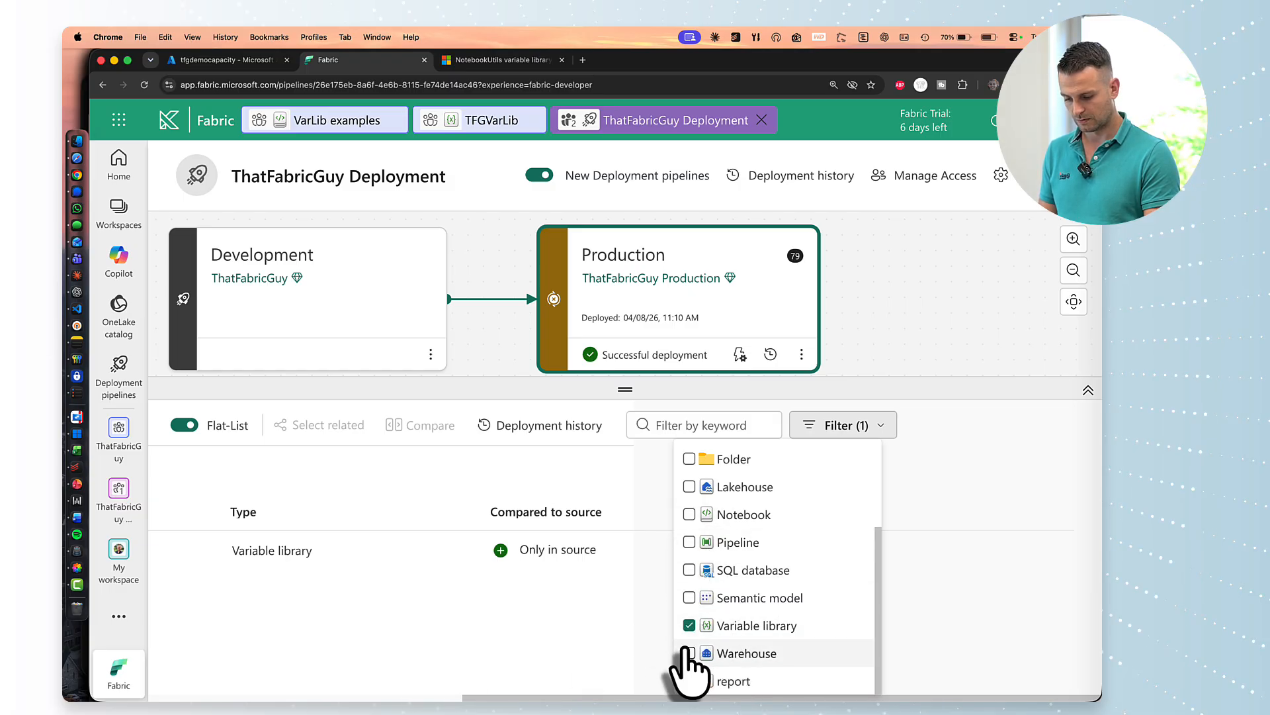
pyautogui.scroll(1, 690, 597)
pyautogui.scroll(2, 690, 599)
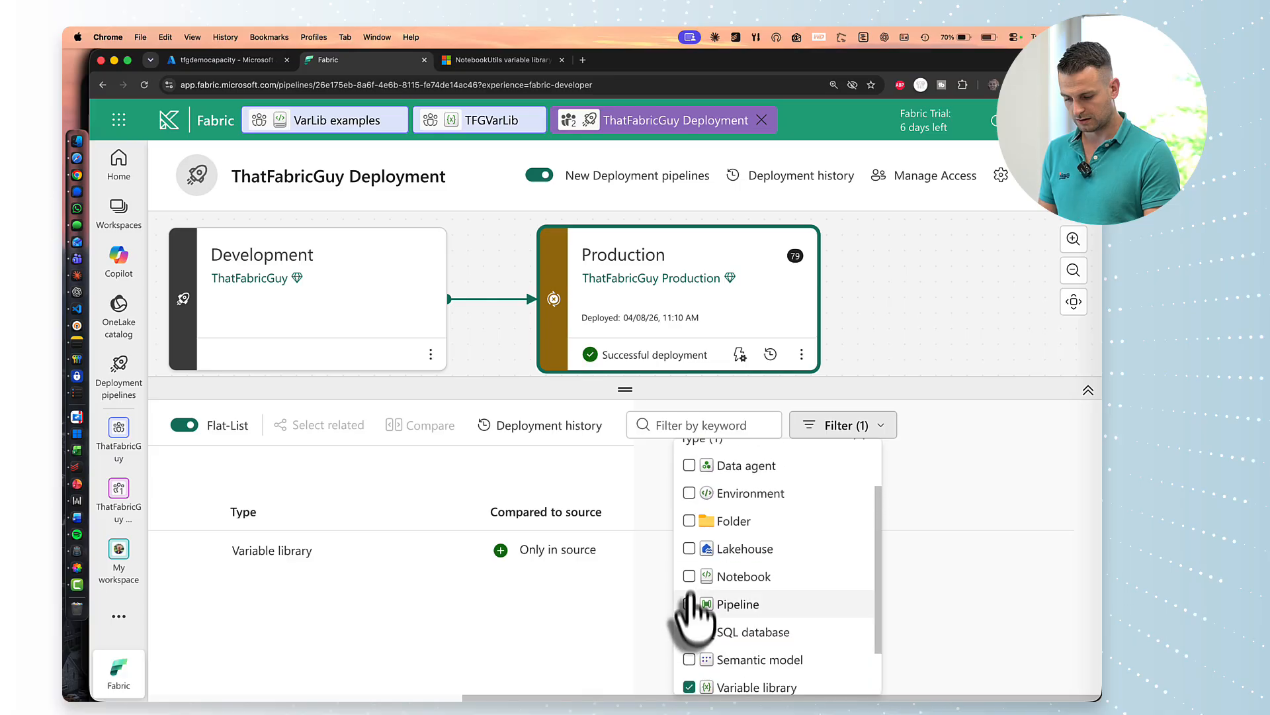
pyautogui.click(689, 575)
pyautogui.hscroll(-5, 473, 630)
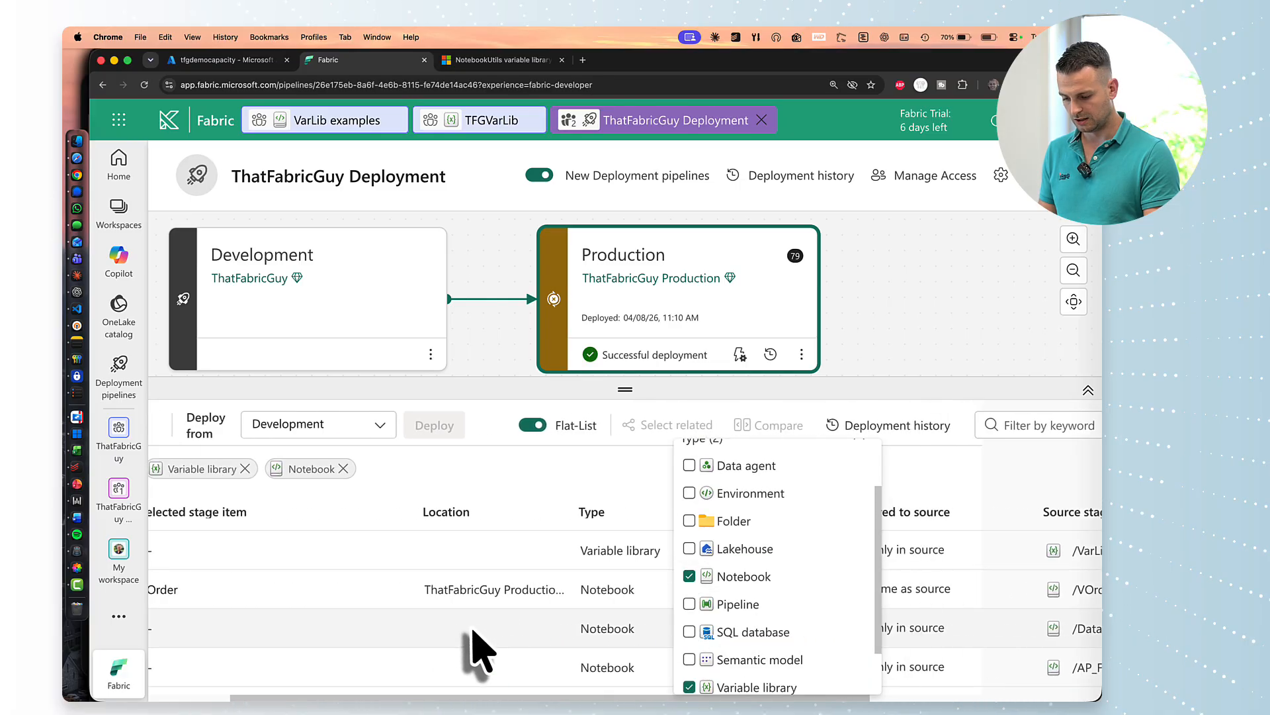
pyautogui.hscroll(5, 957, 452)
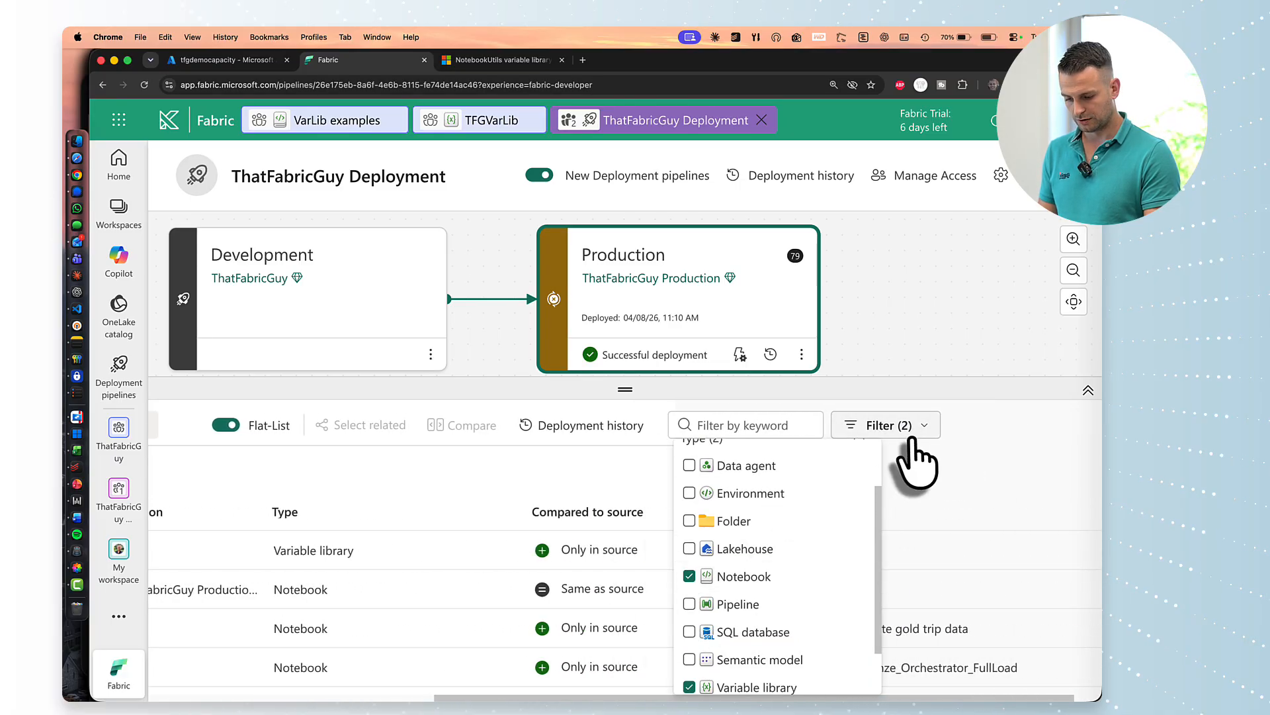
pyautogui.scroll(3, 765, 582)
# Restrict the list to items that exist only in source and zoom out to see more rows.
pyautogui.click(753, 483)
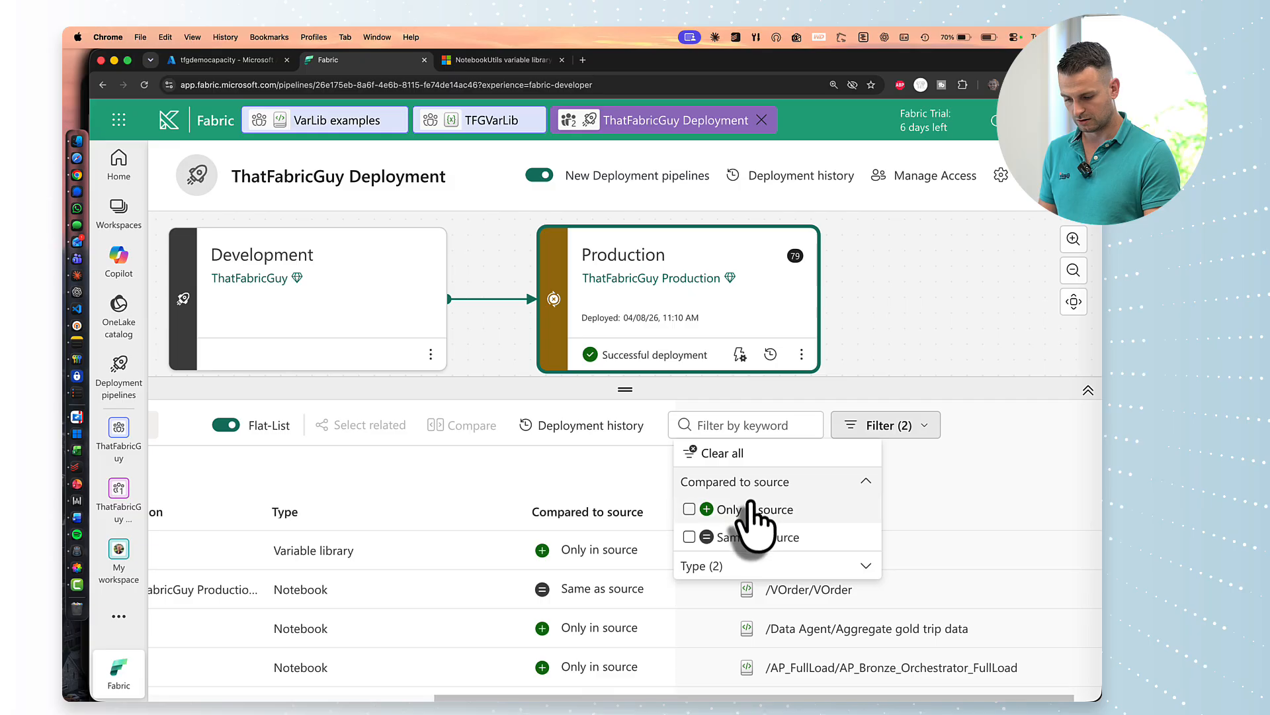
pyautogui.click(748, 509)
pyautogui.hscroll(-2, 430, 575)
pyautogui.hscroll(-4, 401, 598)
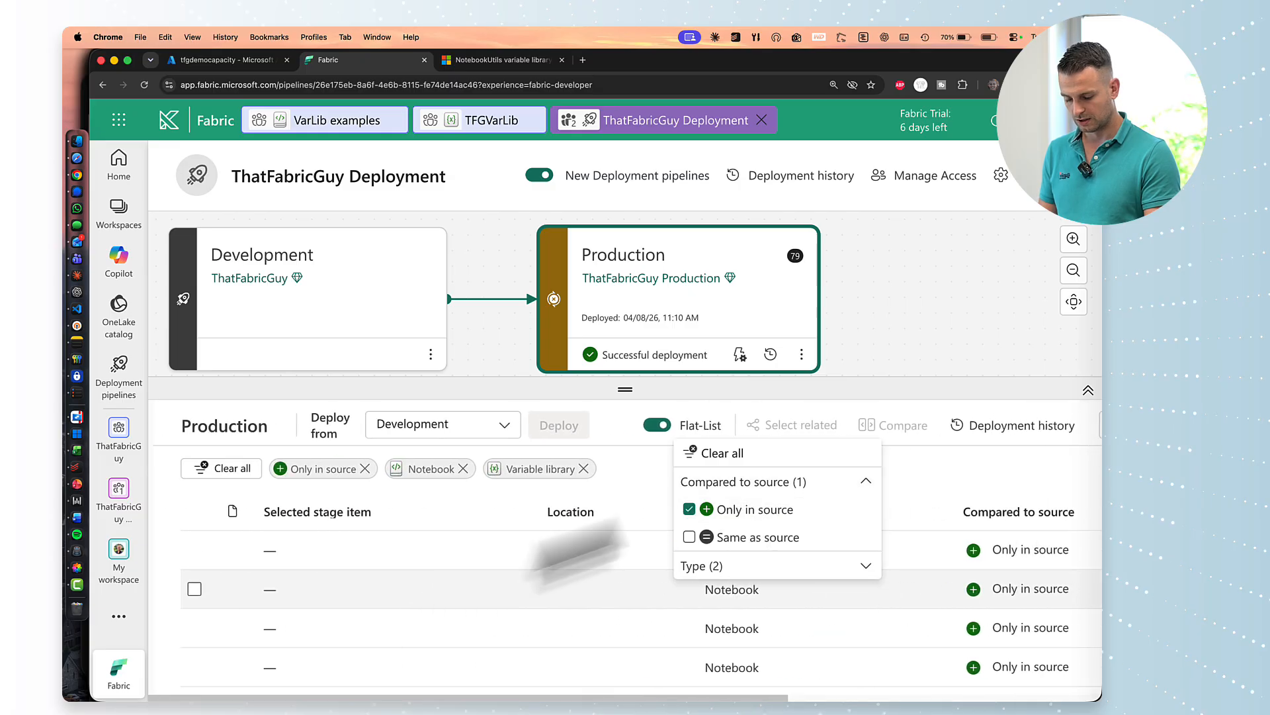
pyautogui.hscroll(5, 913, 488)
pyautogui.hscroll(-10, 480, 638)
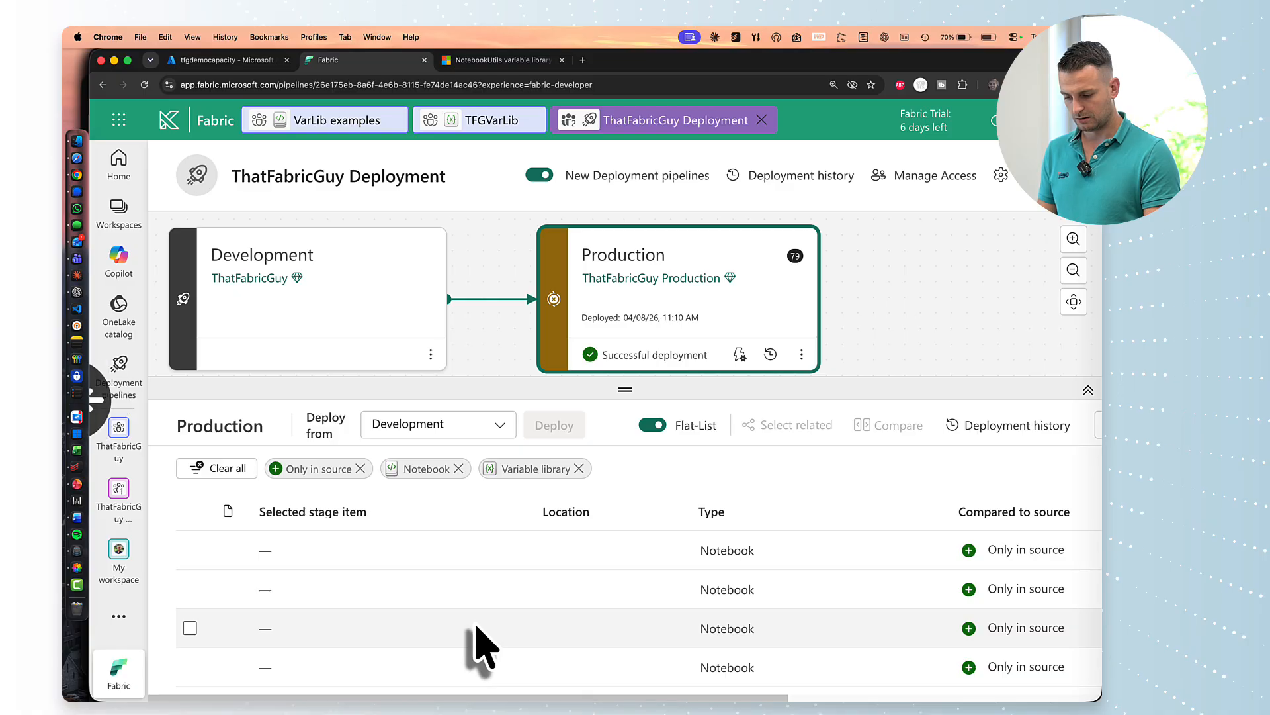
pyautogui.press('super+minus')
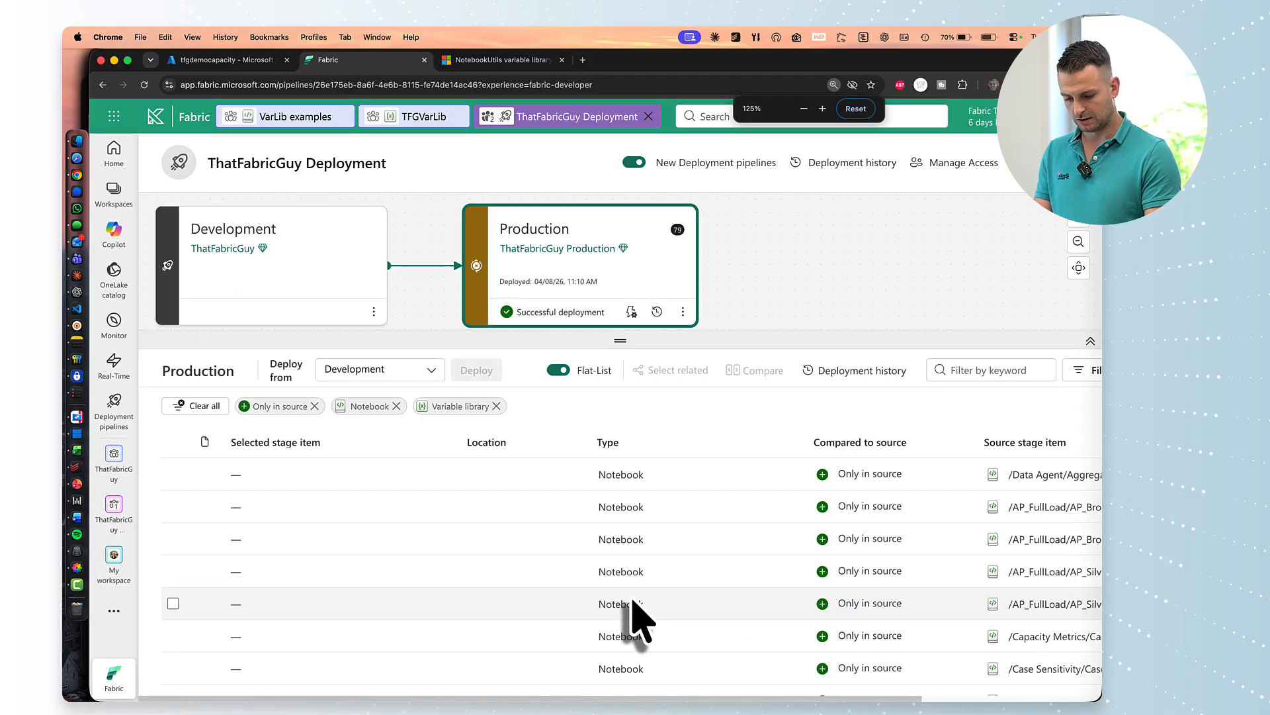
pyautogui.scroll(-10, 632, 600)
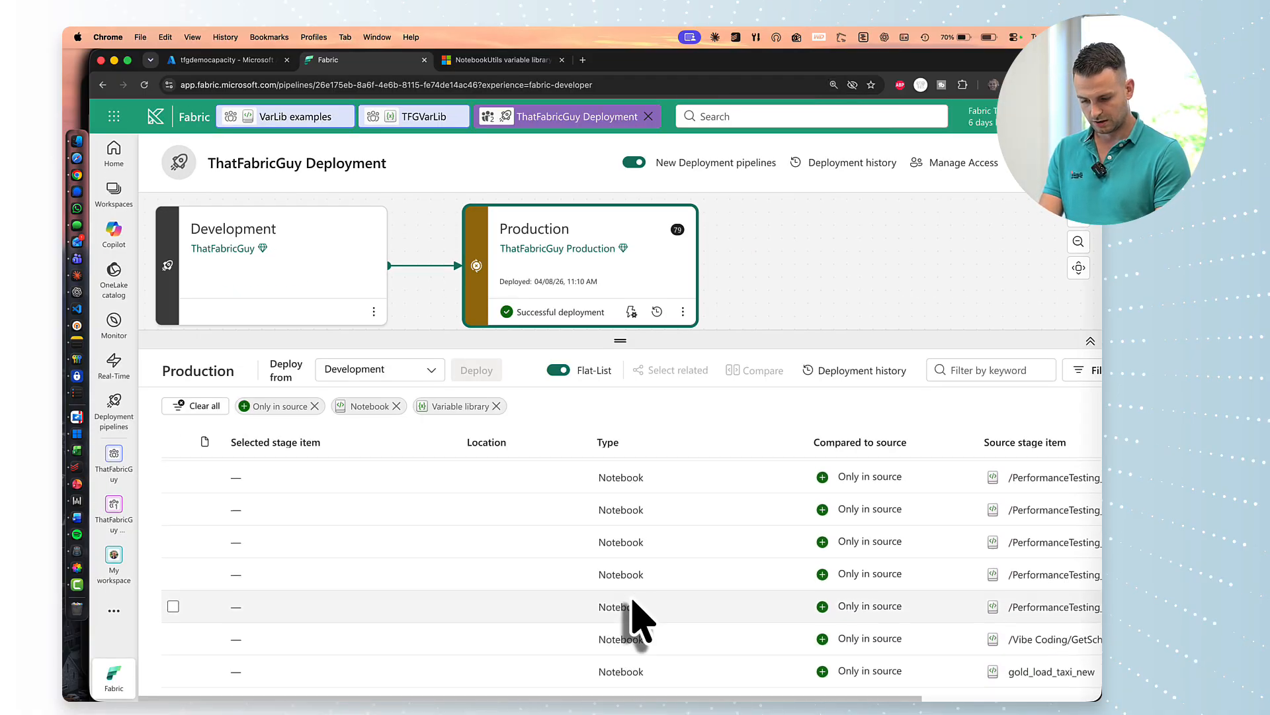
pyautogui.scroll(-10, 633, 602)
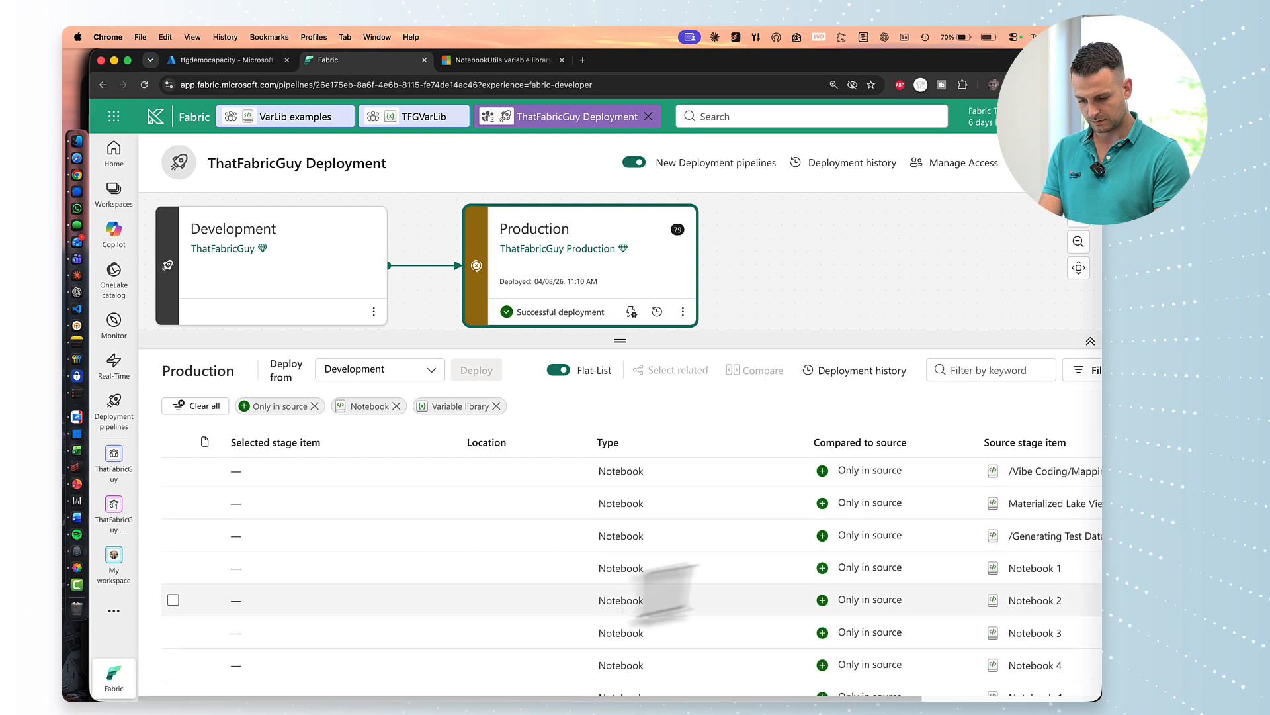
# Filter by 'var', deploy VarLib examples and TFGVarLib to Production, then open the Production workspace.
pyautogui.write('var')
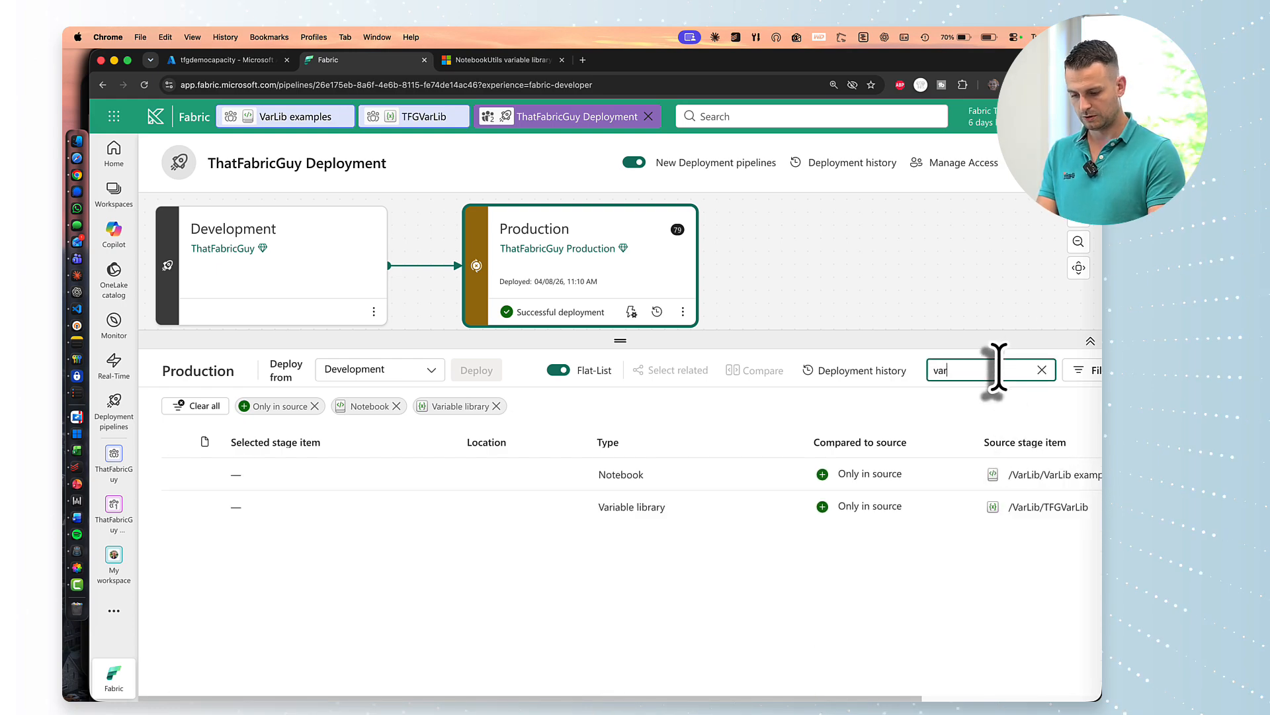
pyautogui.click(173, 474)
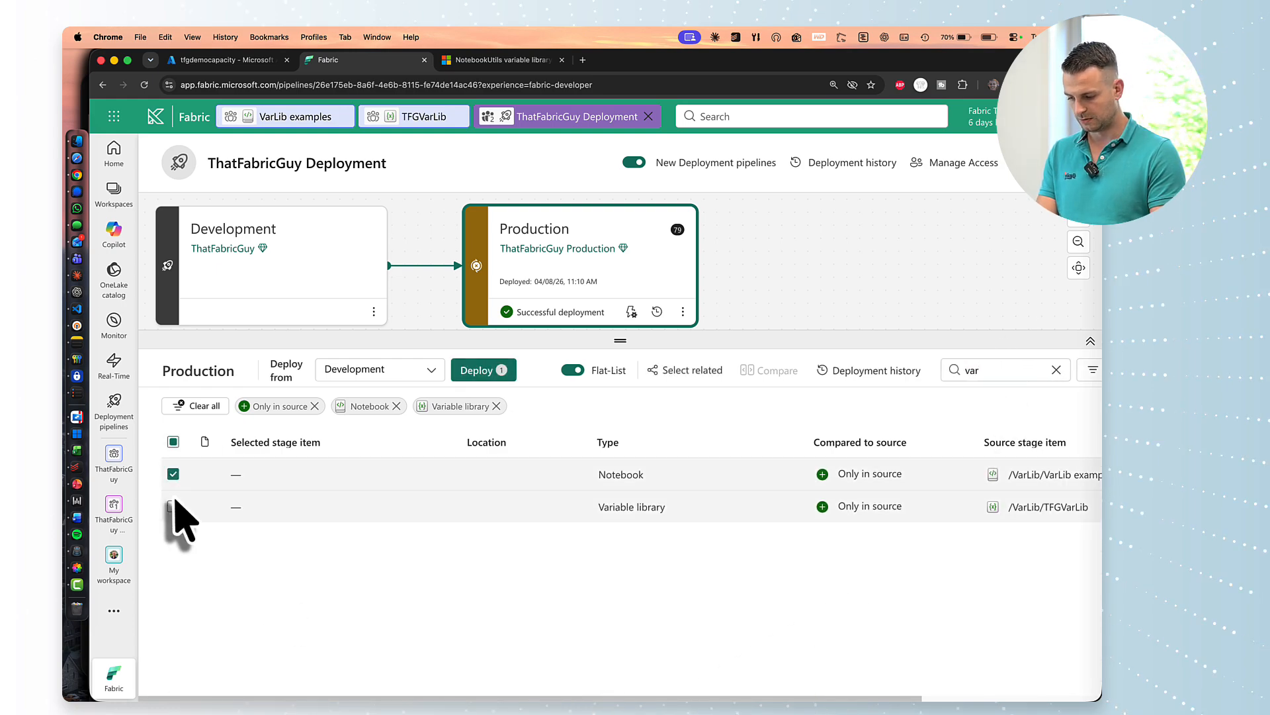
pyautogui.click(173, 506)
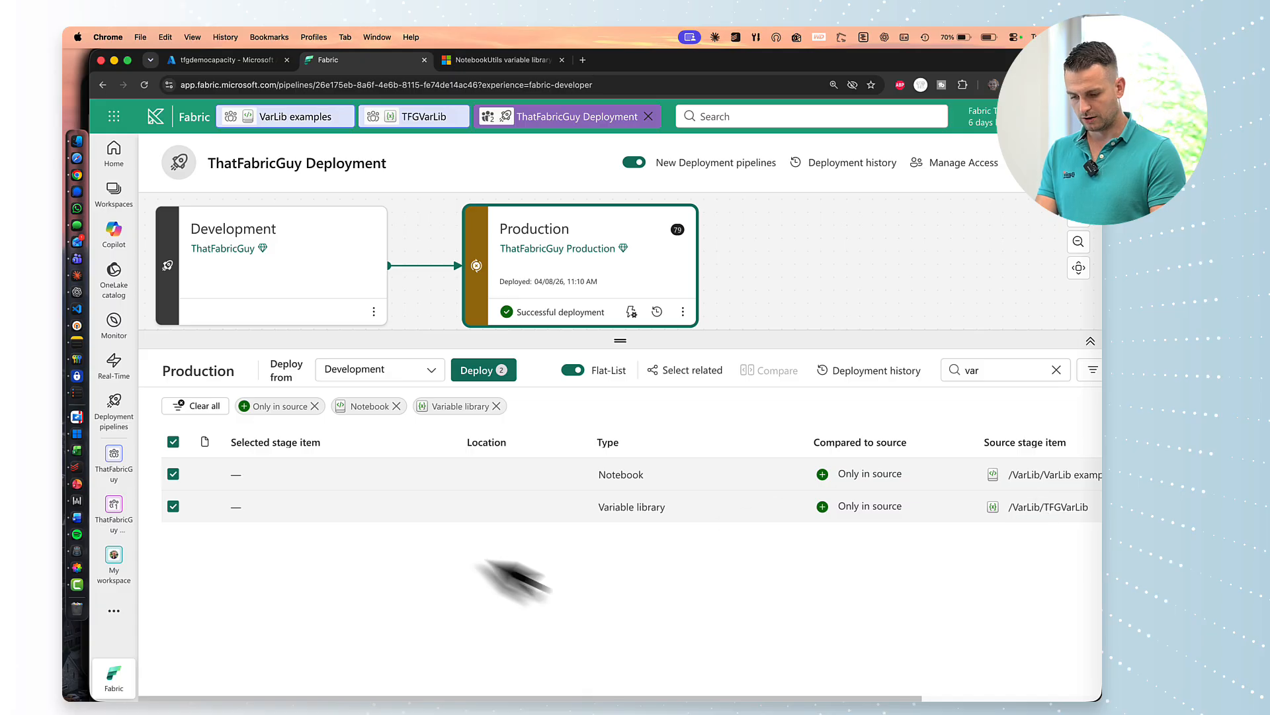
pyautogui.click(489, 373)
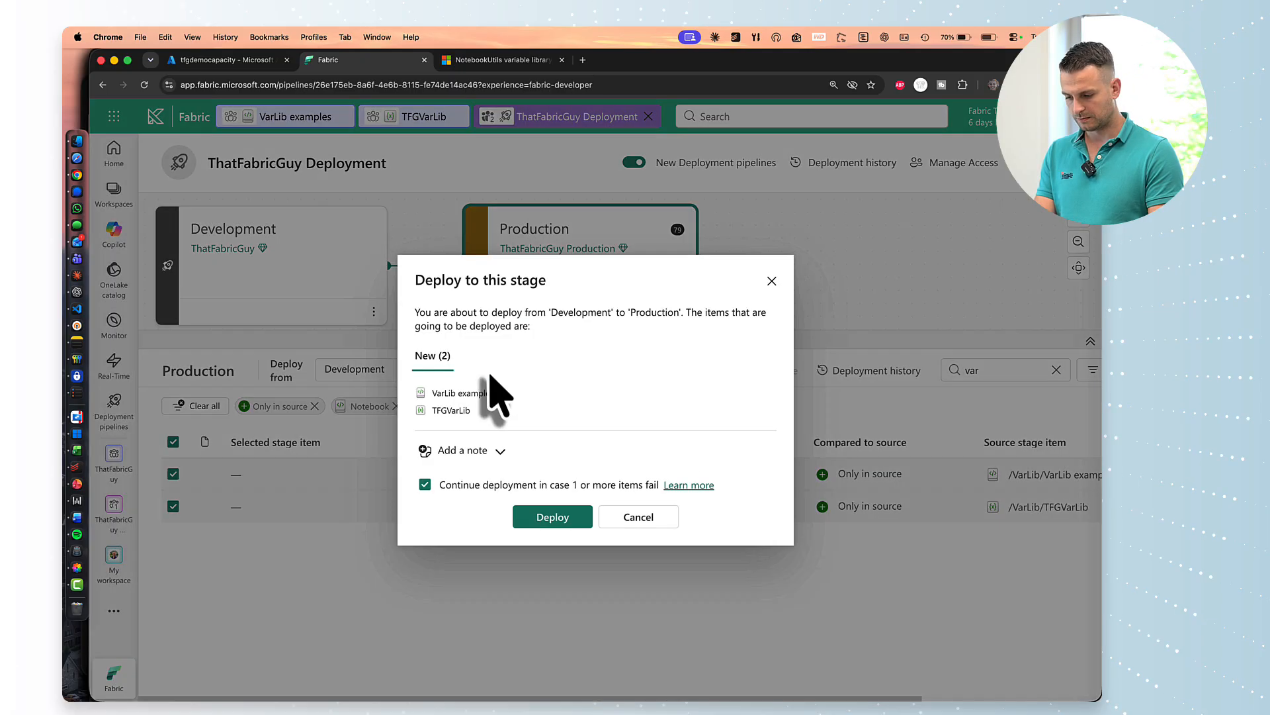
pyautogui.click(549, 518)
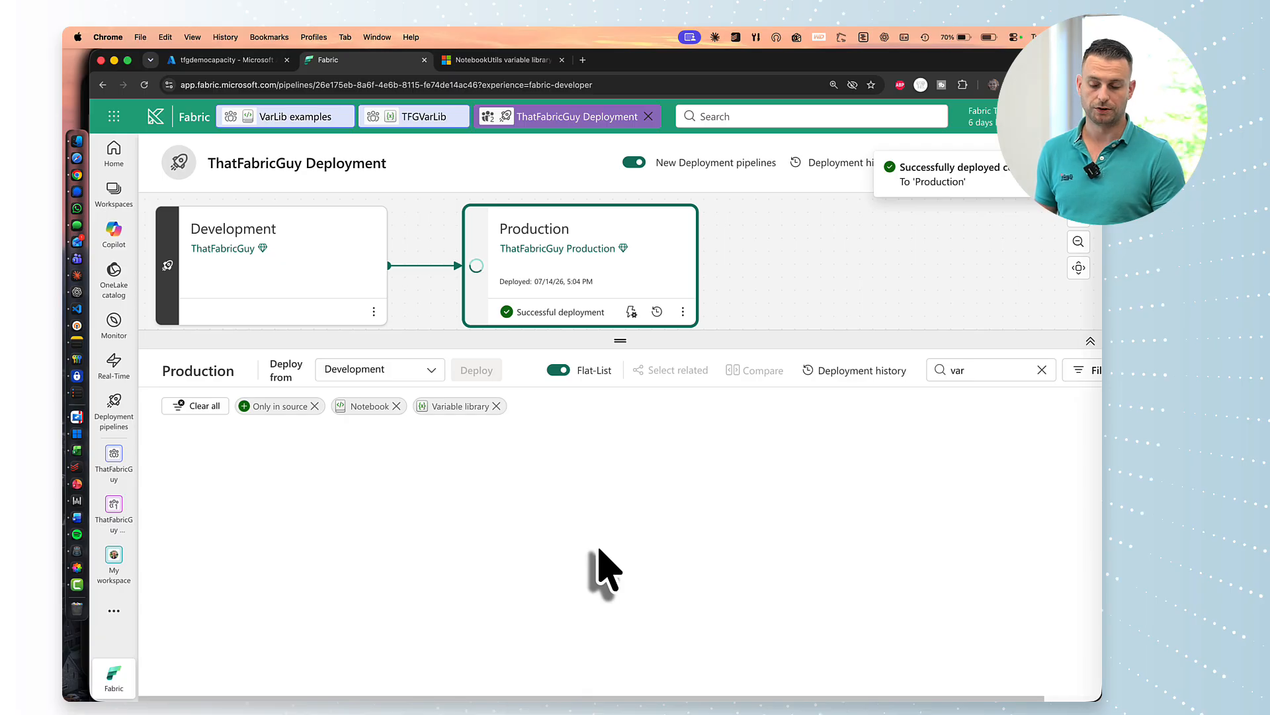
pyautogui.click(594, 272)
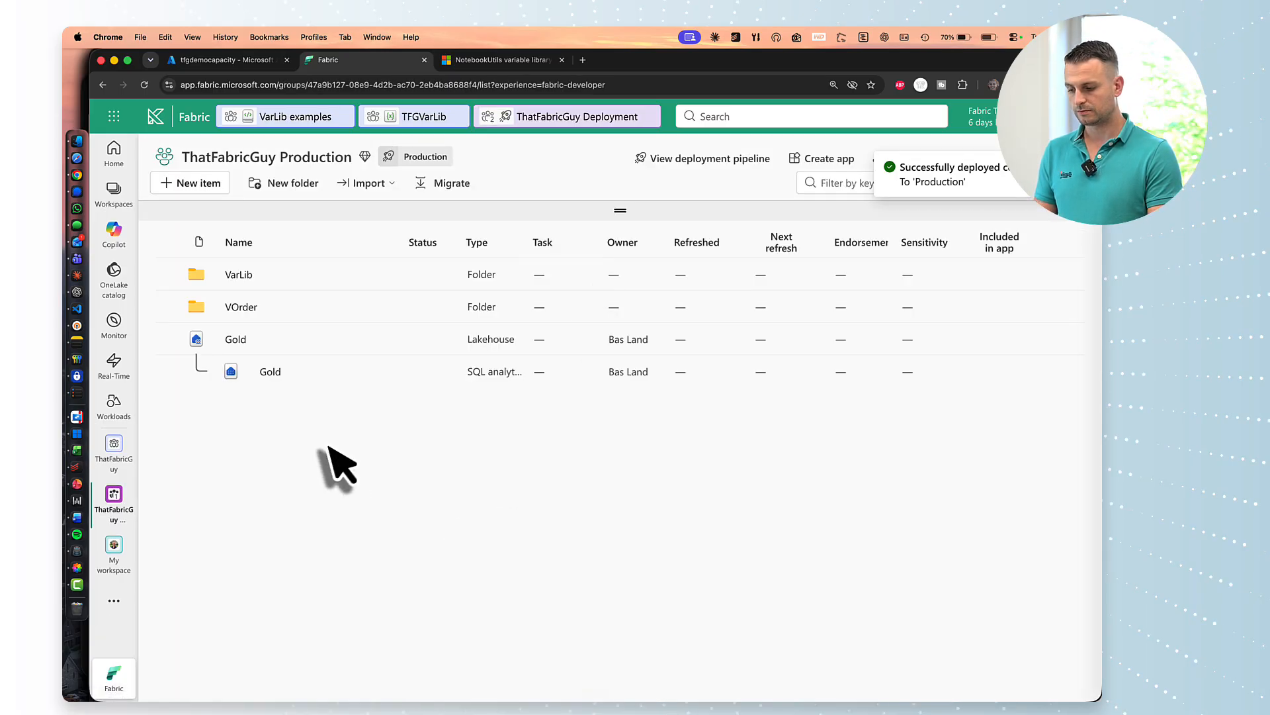
# In Production's VarLib folder, set TFGVarLib's PROD value set as active.
pyautogui.click(234, 277)
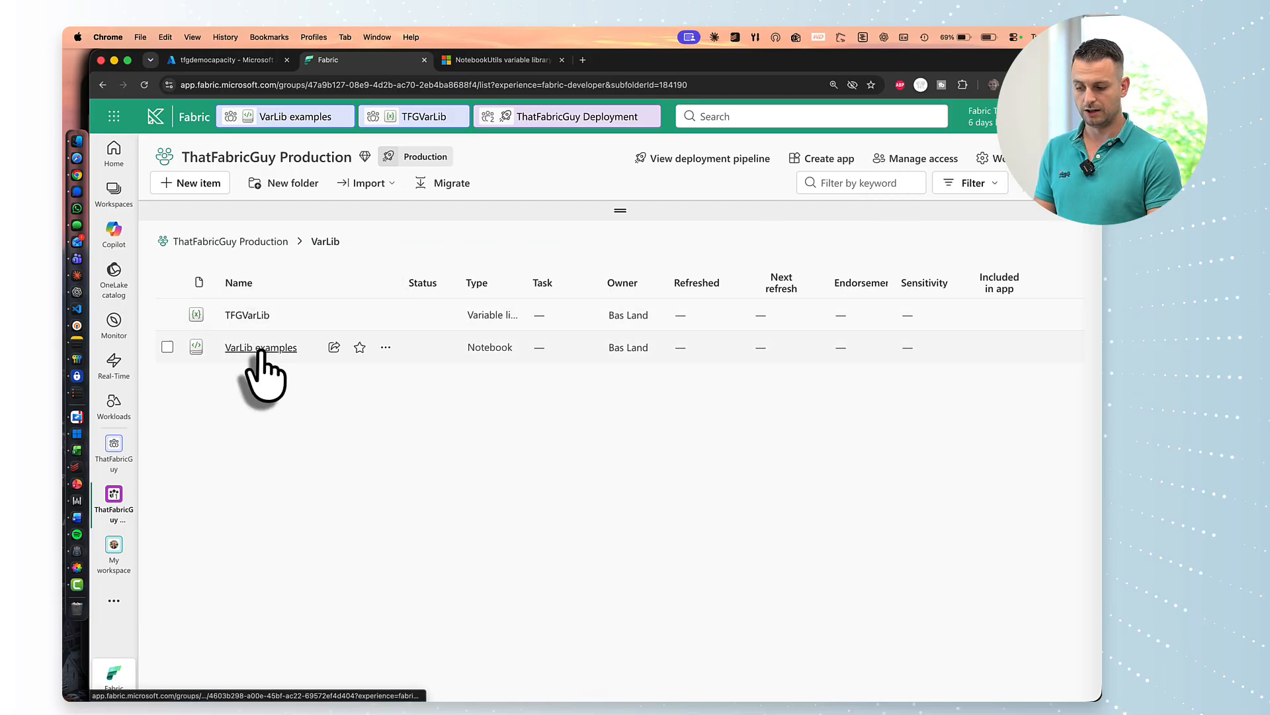
pyautogui.click(246, 315)
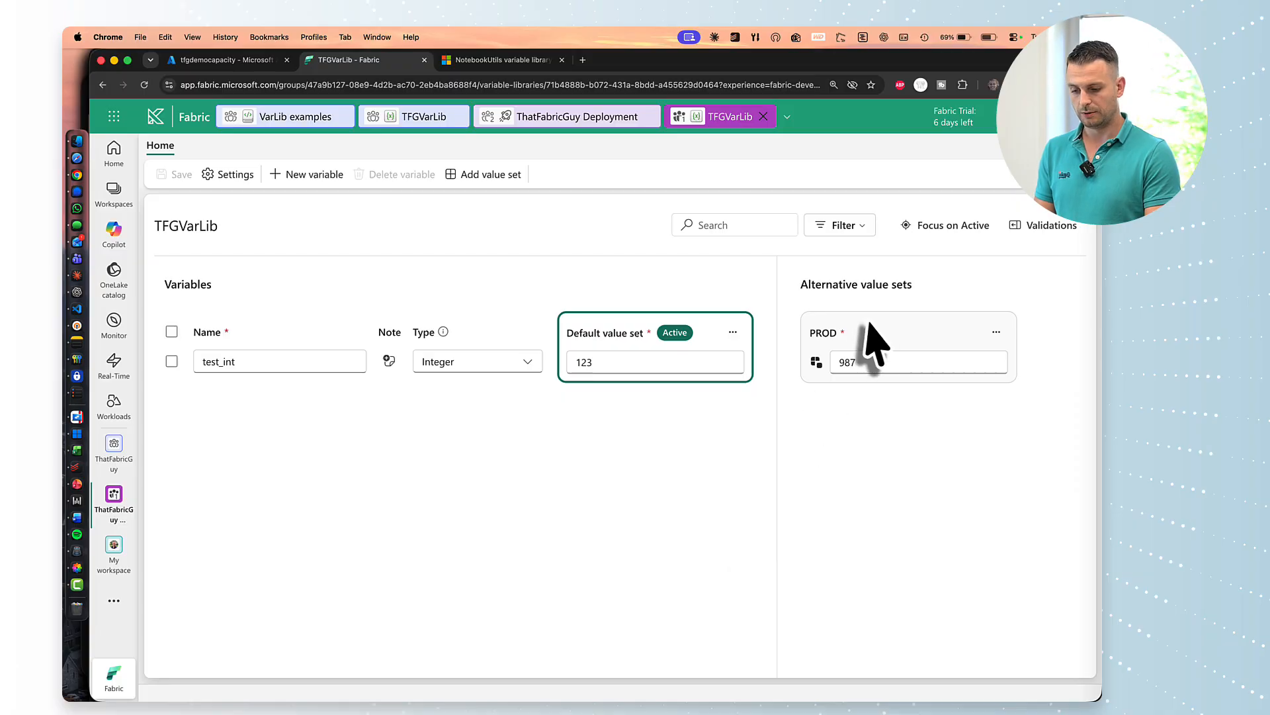
pyautogui.click(996, 332)
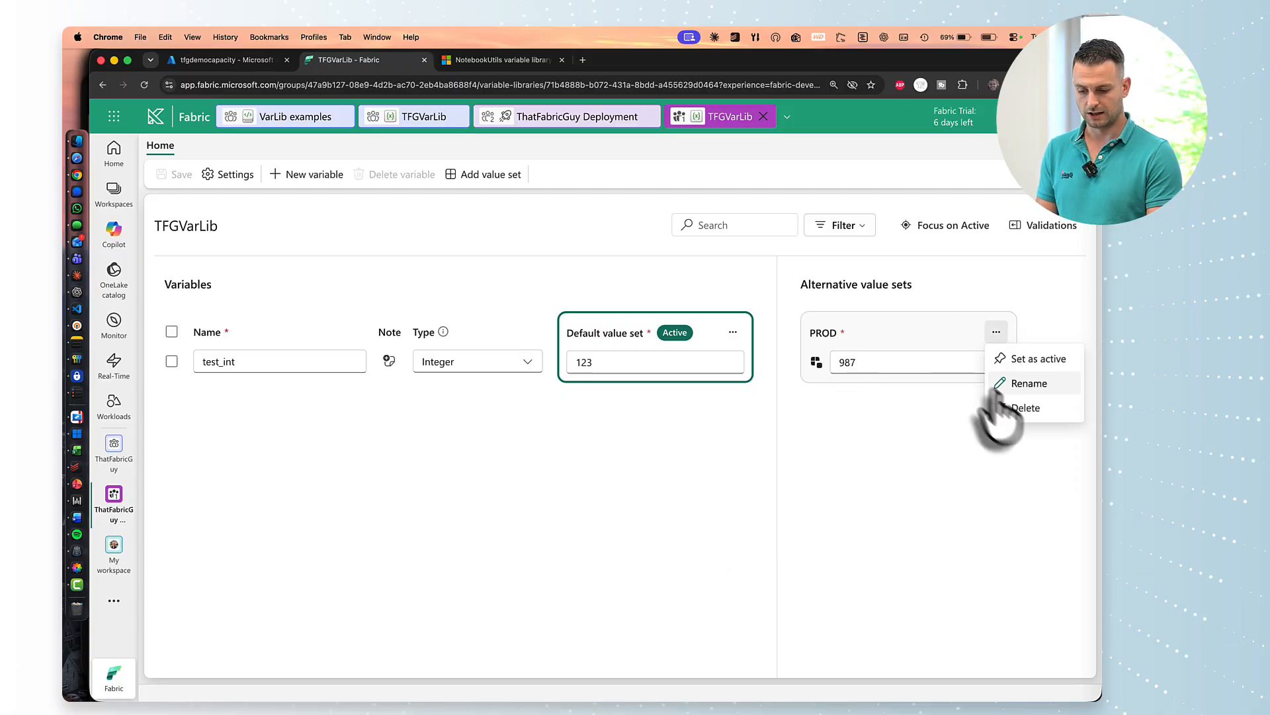
pyautogui.click(1035, 359)
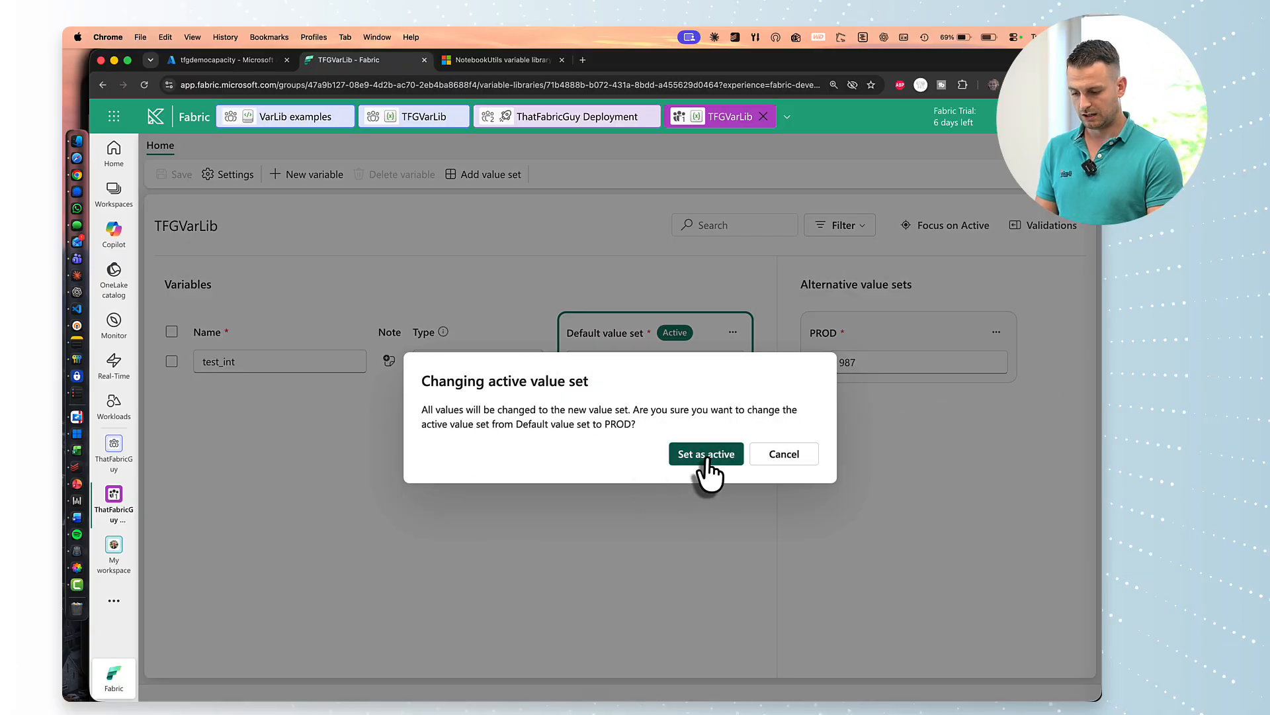
pyautogui.click(700, 451)
# Save the library with PROD active and return to the deployment pipeline.
pyautogui.click(166, 174)
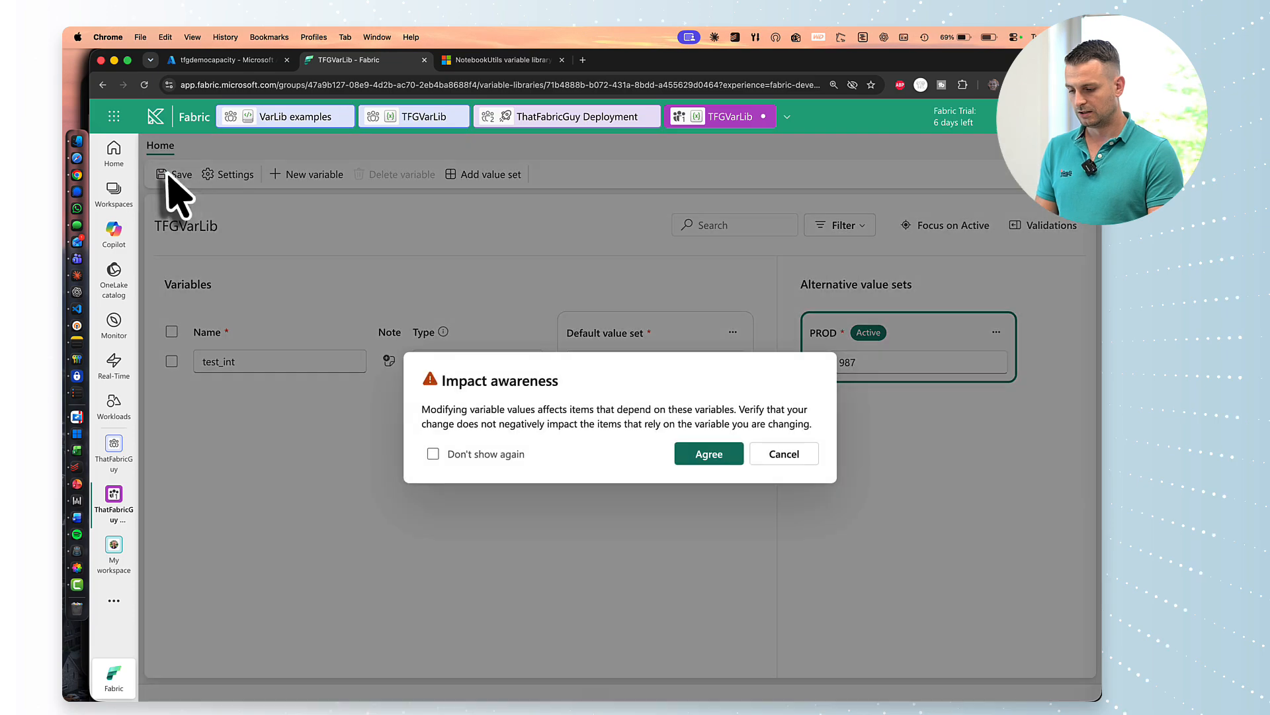
pyautogui.click(704, 454)
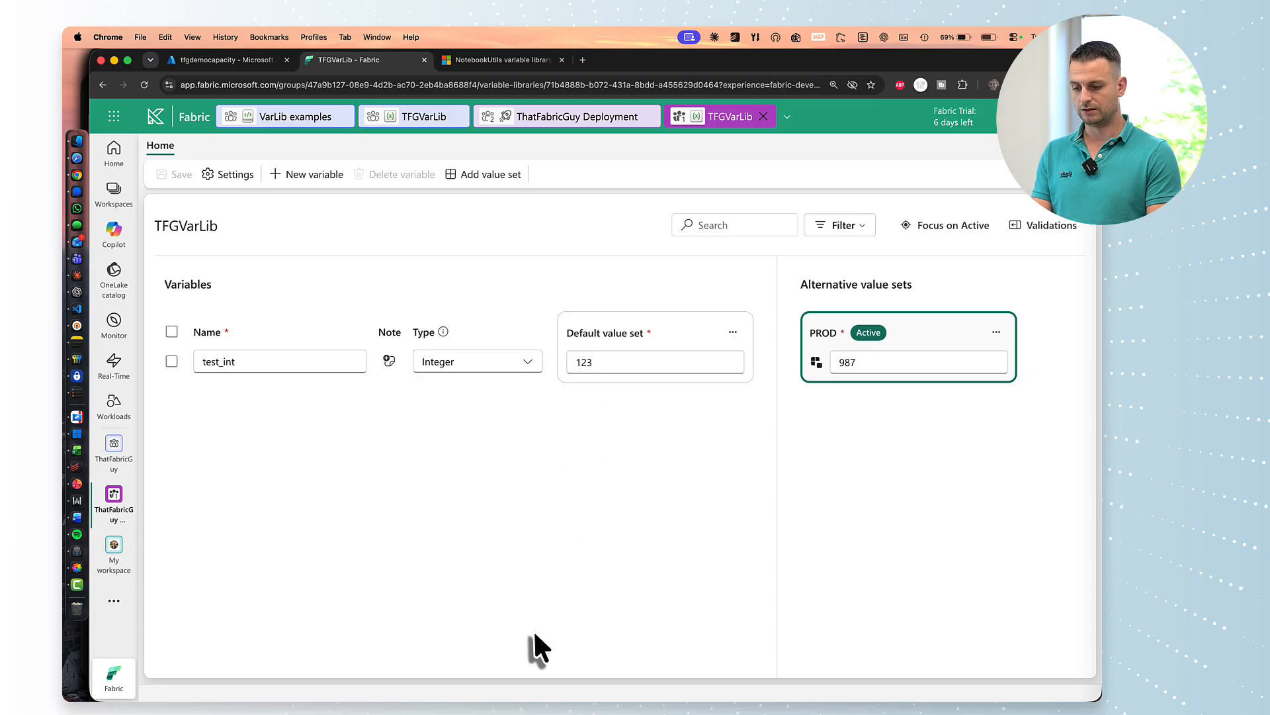
pyautogui.click(556, 126)
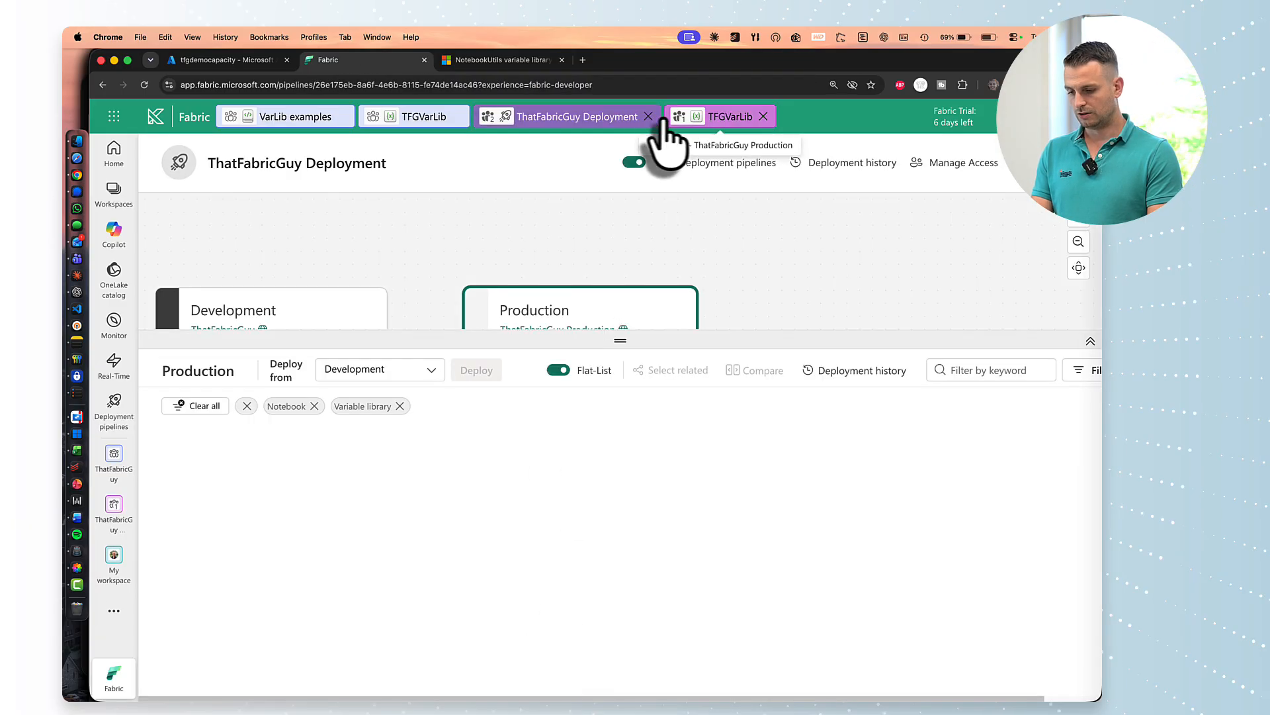
# Open the VarLib examples notebook in the ThatFabricGuy Production workspace's VarLib folder.
pyautogui.click(682, 119)
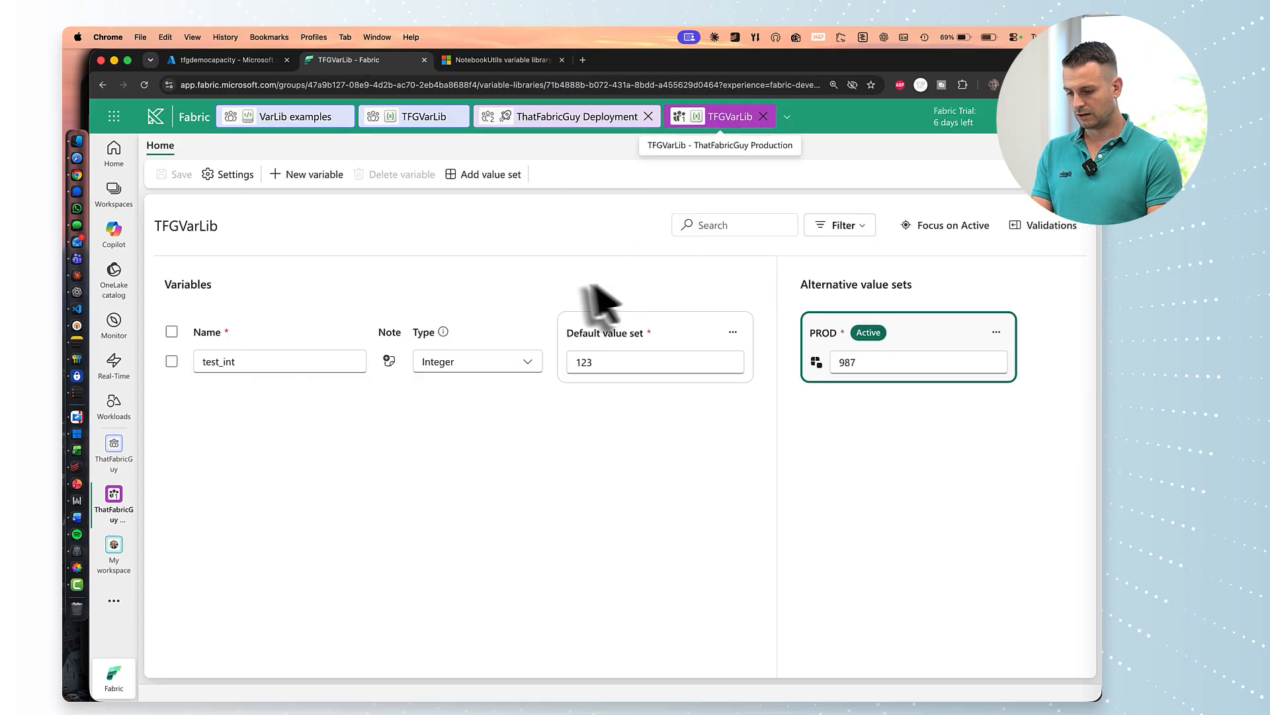
pyautogui.click(570, 122)
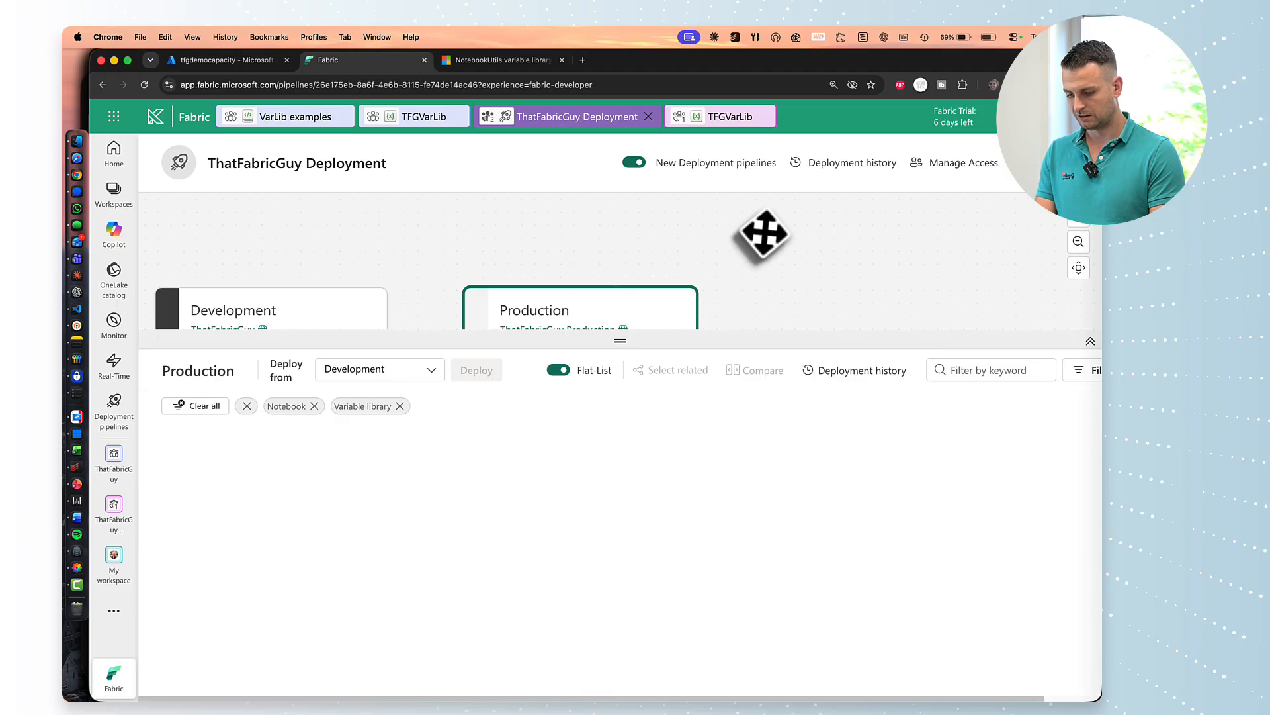
pyautogui.click(587, 247)
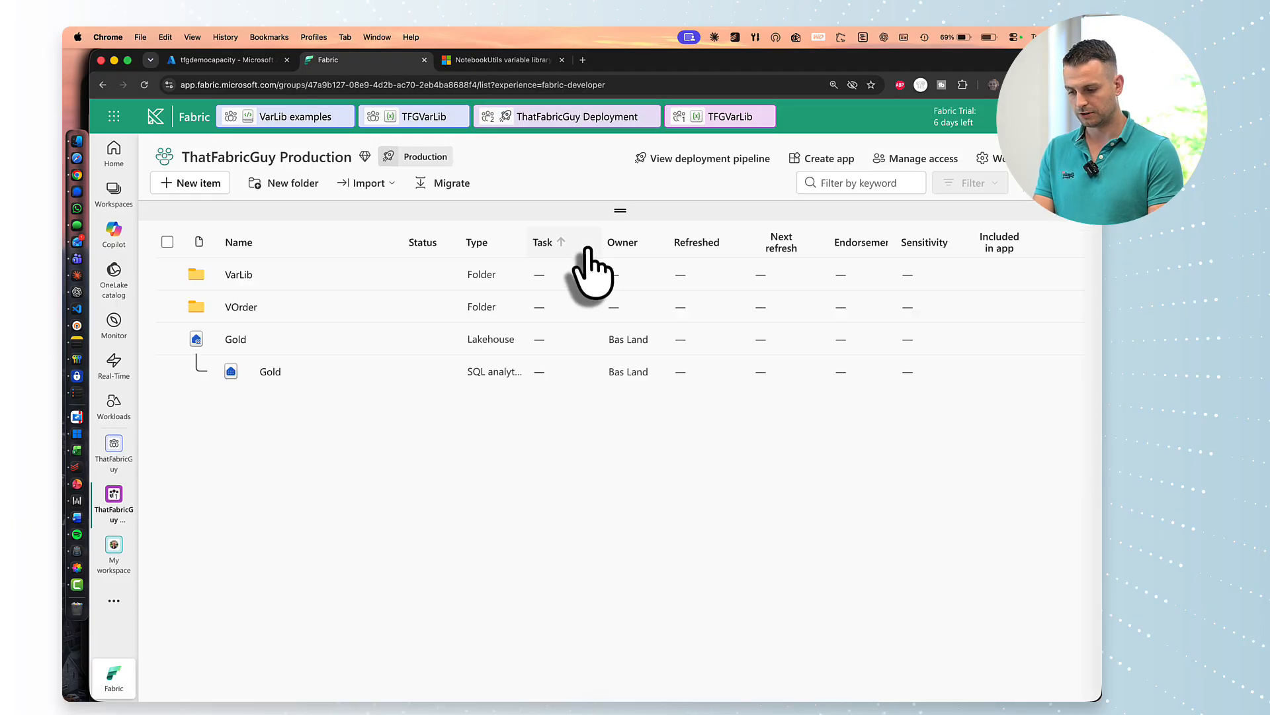
pyautogui.click(243, 306)
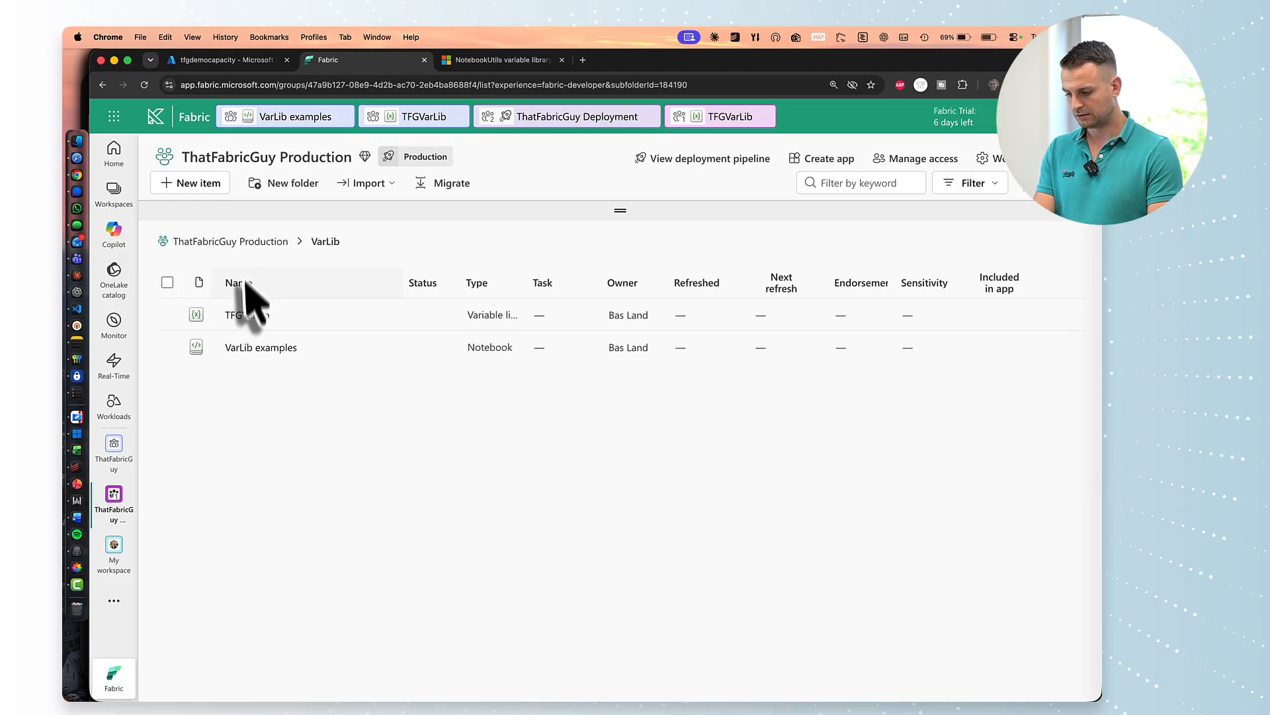
pyautogui.click(241, 348)
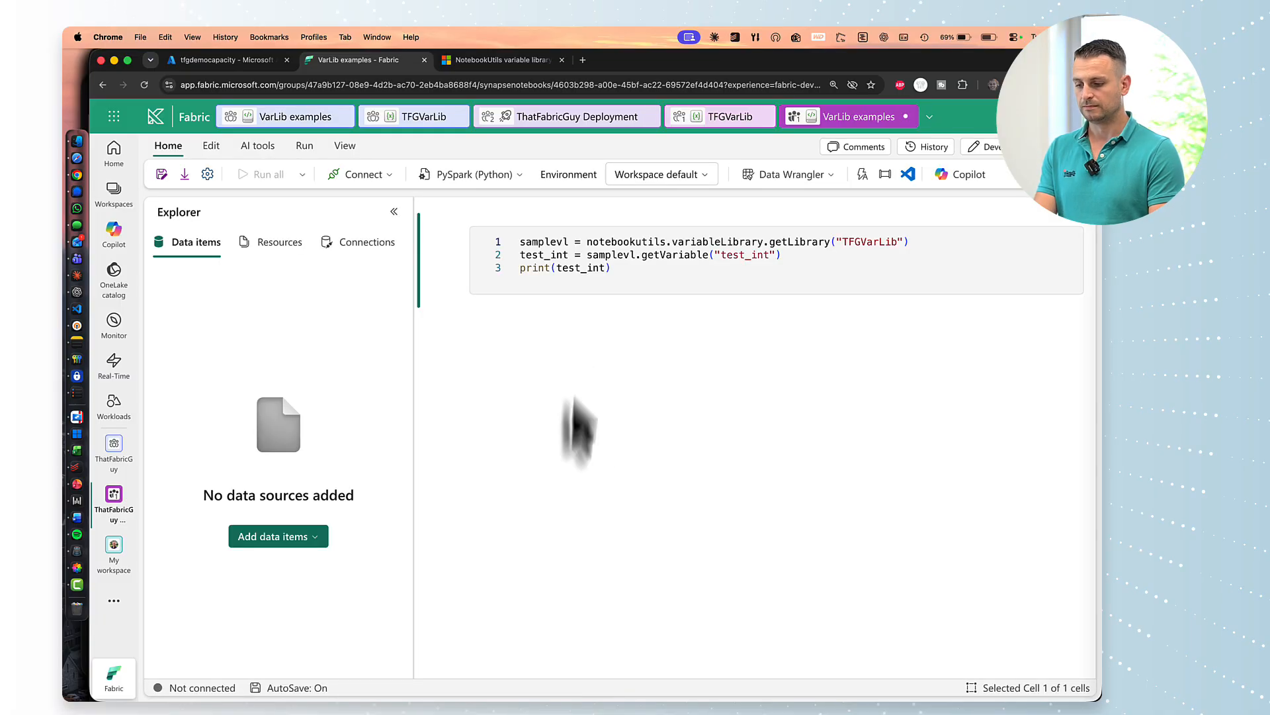
# Run the notebook cell so it prints 987, then open the TFGVarLib library.
pyautogui.click(433, 238)
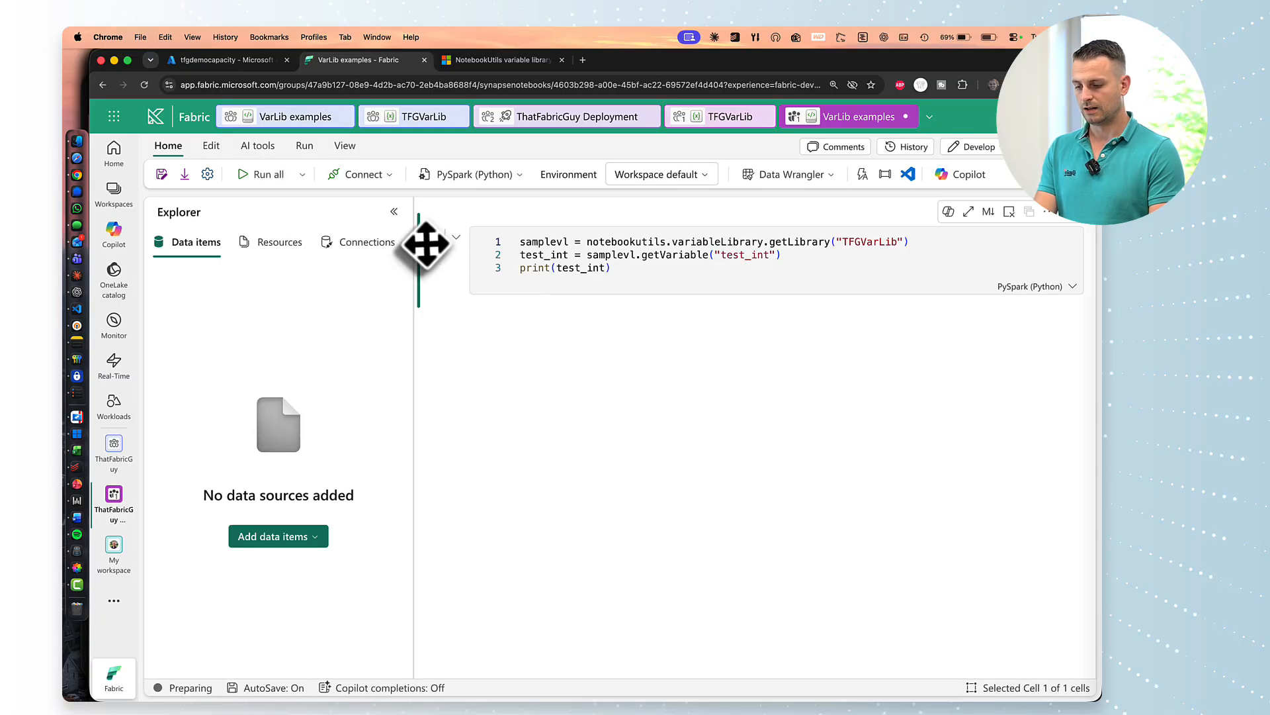
pyautogui.moveTo(411, 298); pyautogui.dragTo(335, 298)
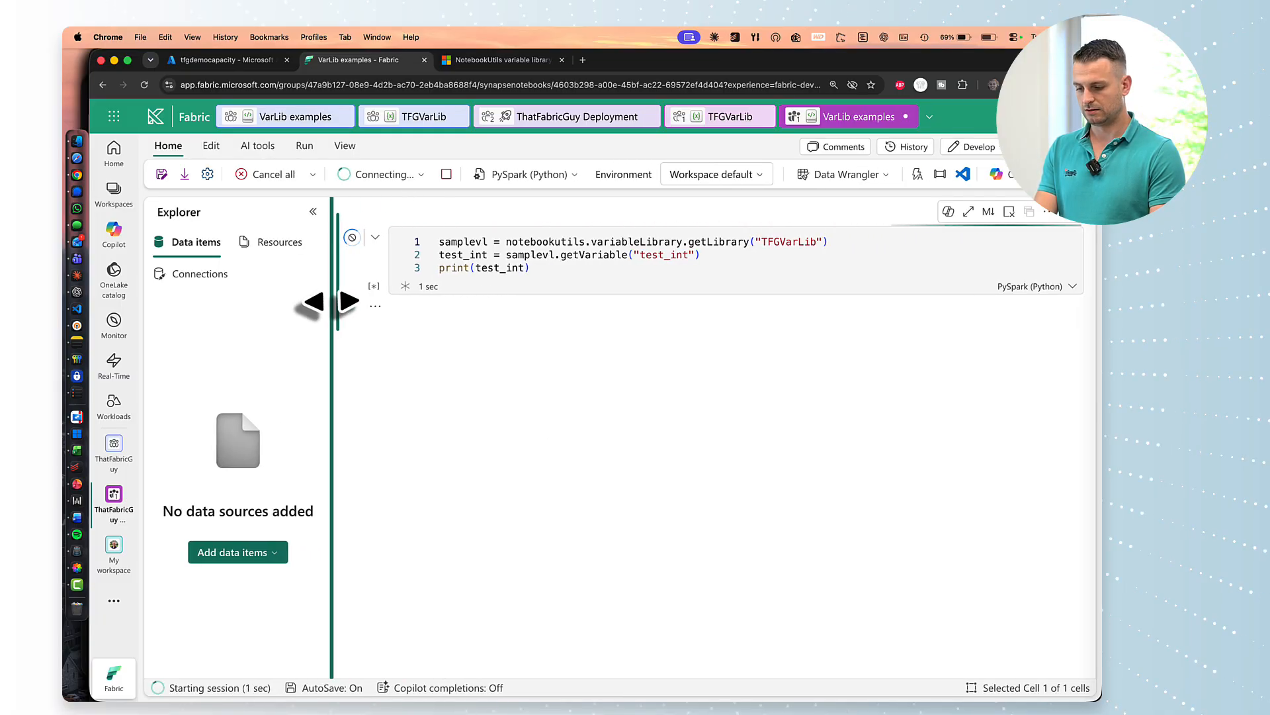
pyautogui.click(569, 267)
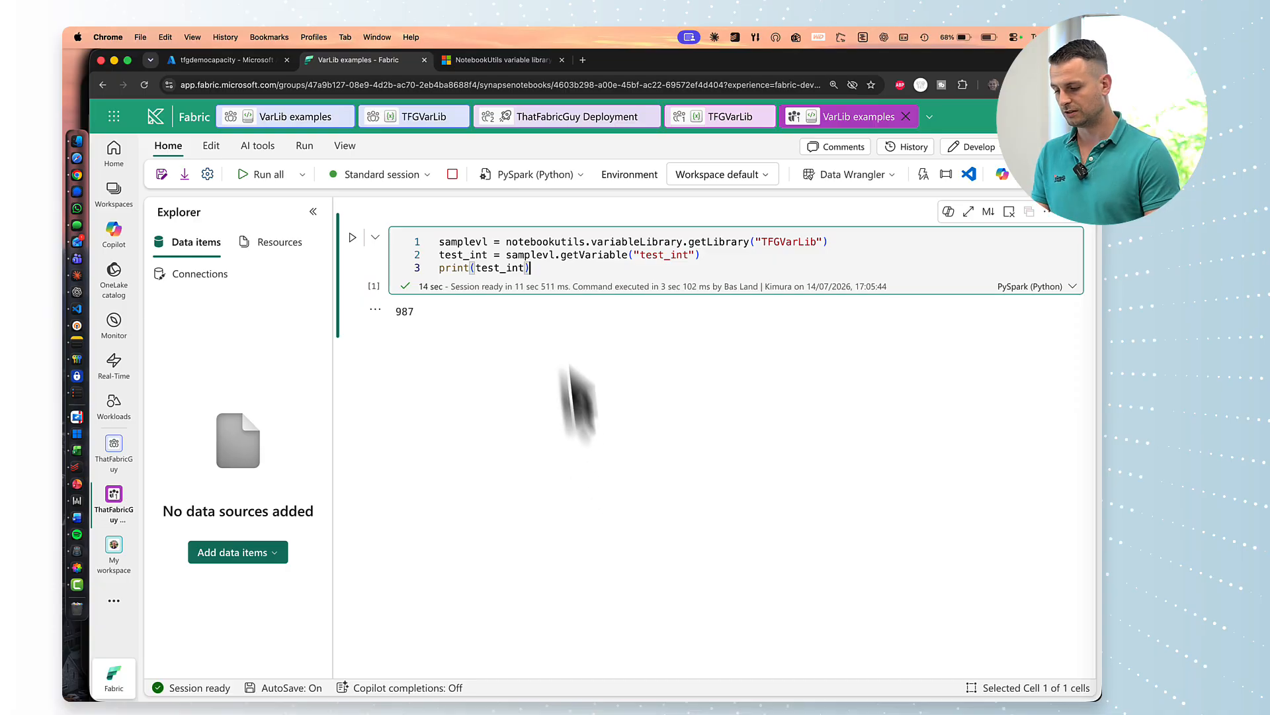
pyautogui.click(421, 123)
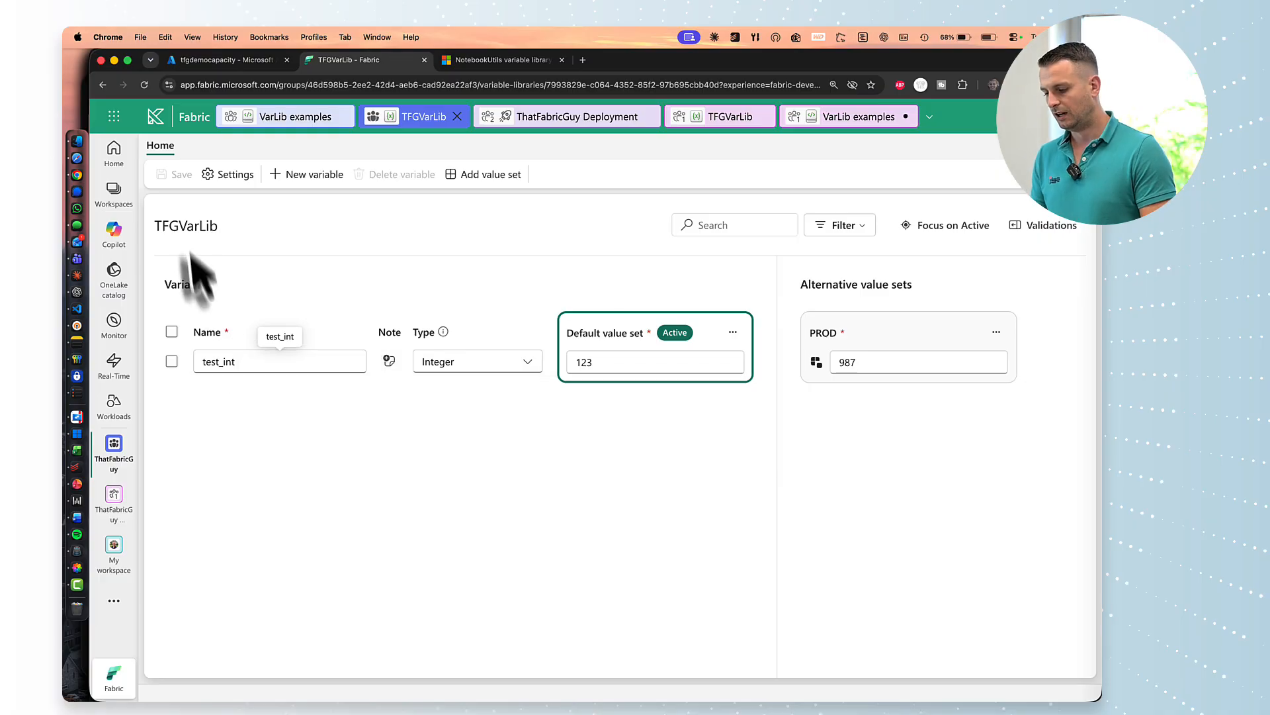
# Add a String variable 'environment' with default value 'dev' and PROD value 'prod'.
pyautogui.click(305, 174)
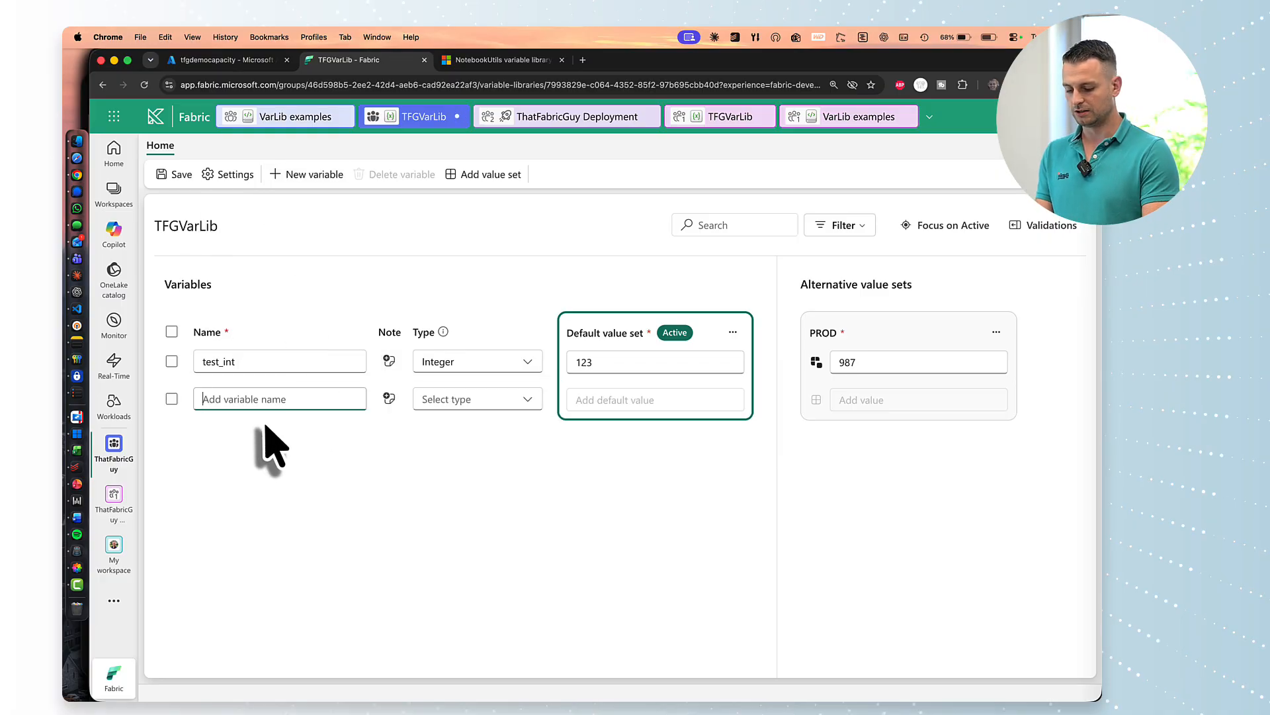
pyautogui.write('environment')
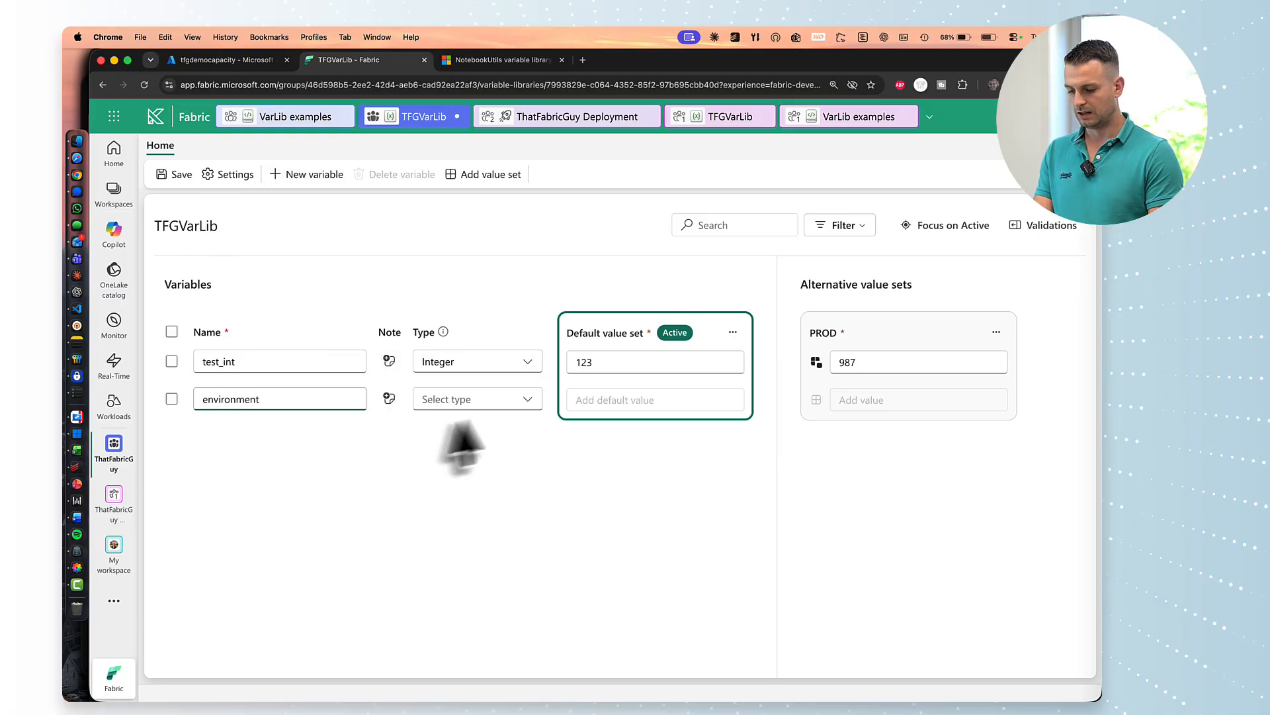
pyautogui.click(477, 399)
pyautogui.click(457, 574)
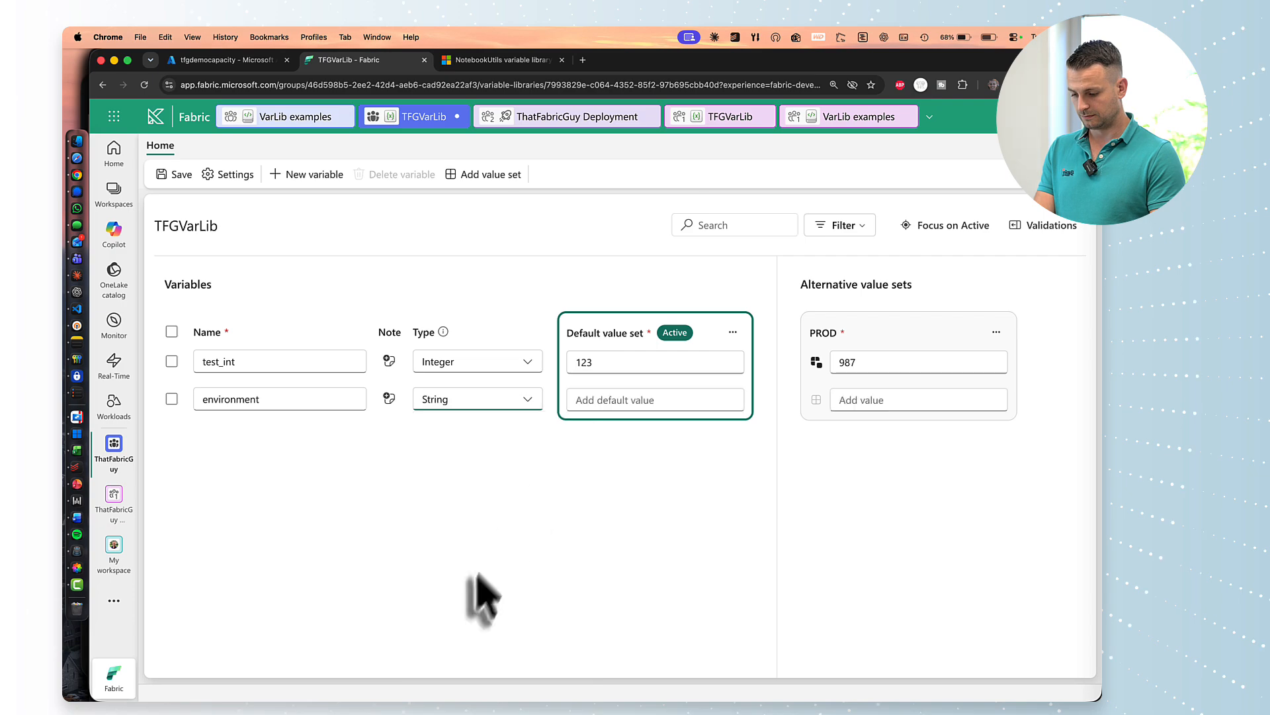
pyautogui.click(639, 400)
pyautogui.write('dev')
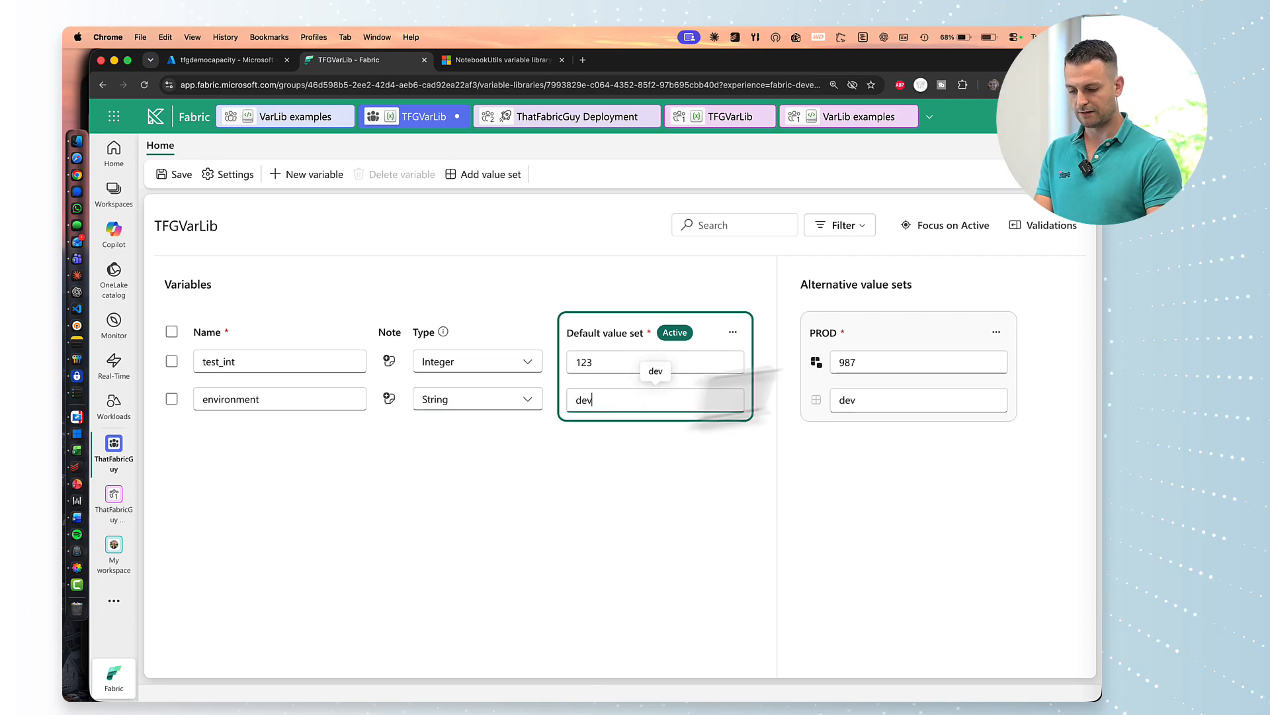
pyautogui.click(879, 400)
pyautogui.write('prod')
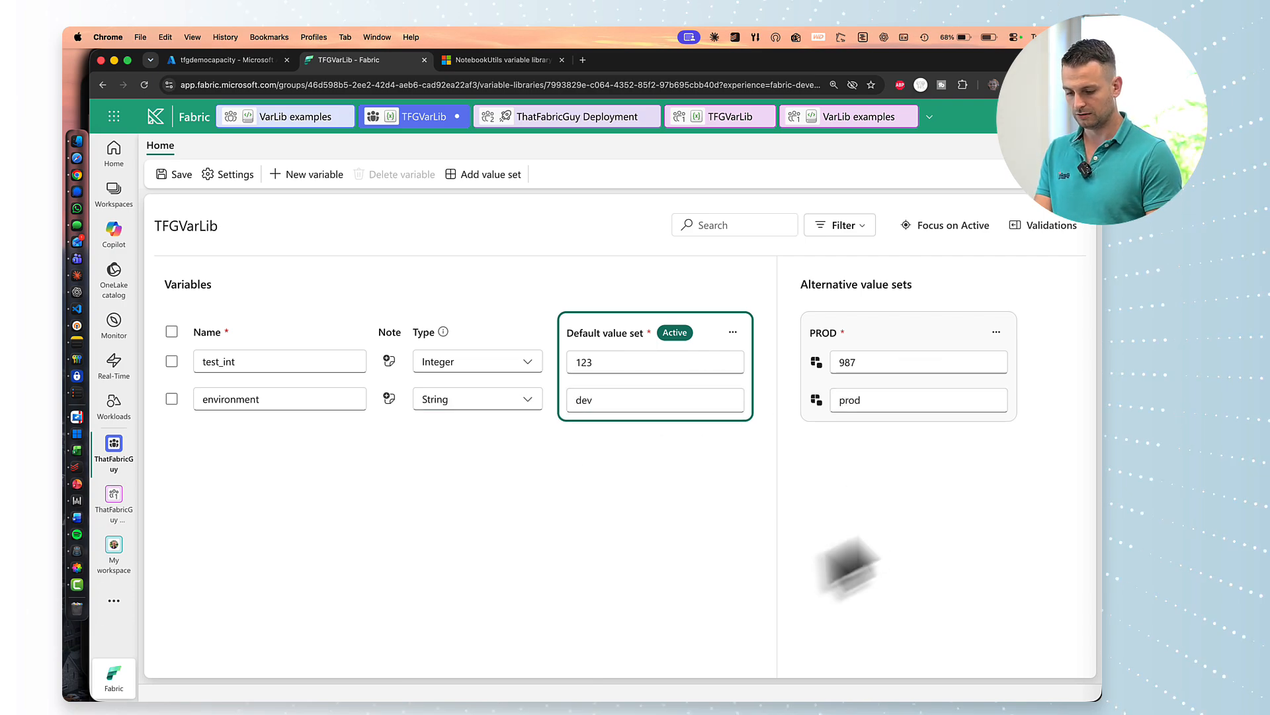
# Save TFGVarLib, accept the impact warning, and return to the VarLib examples notebook.
pyautogui.click(174, 174)
pyautogui.click(708, 453)
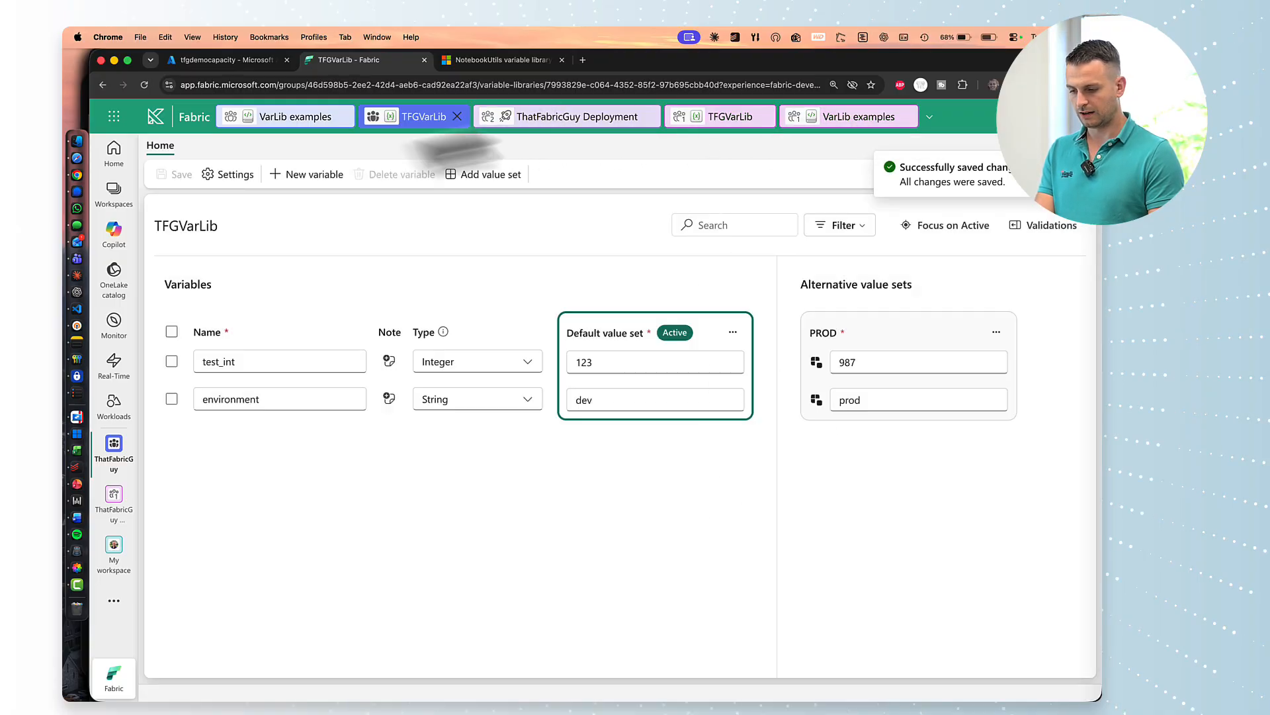
pyautogui.click(295, 116)
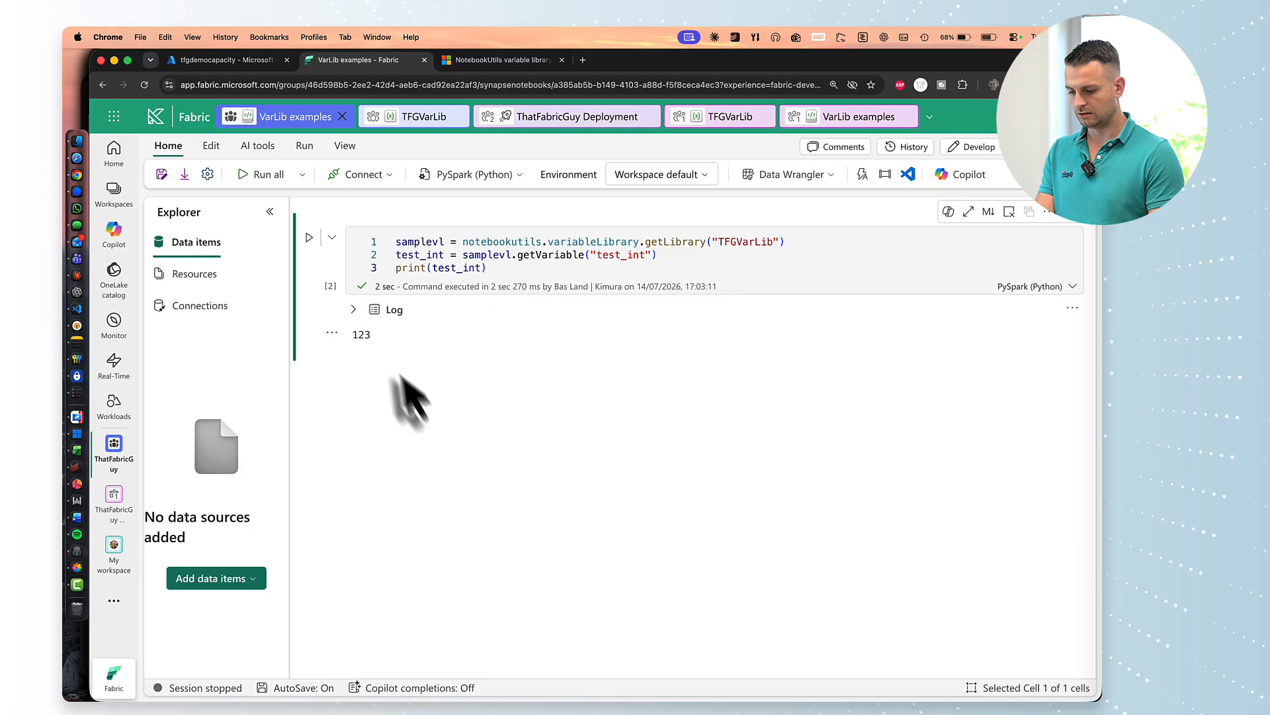
# Add a new code cell starting with '# do things' and x = 1.
pyautogui.click(386, 360)
pyautogui.write('# do things')
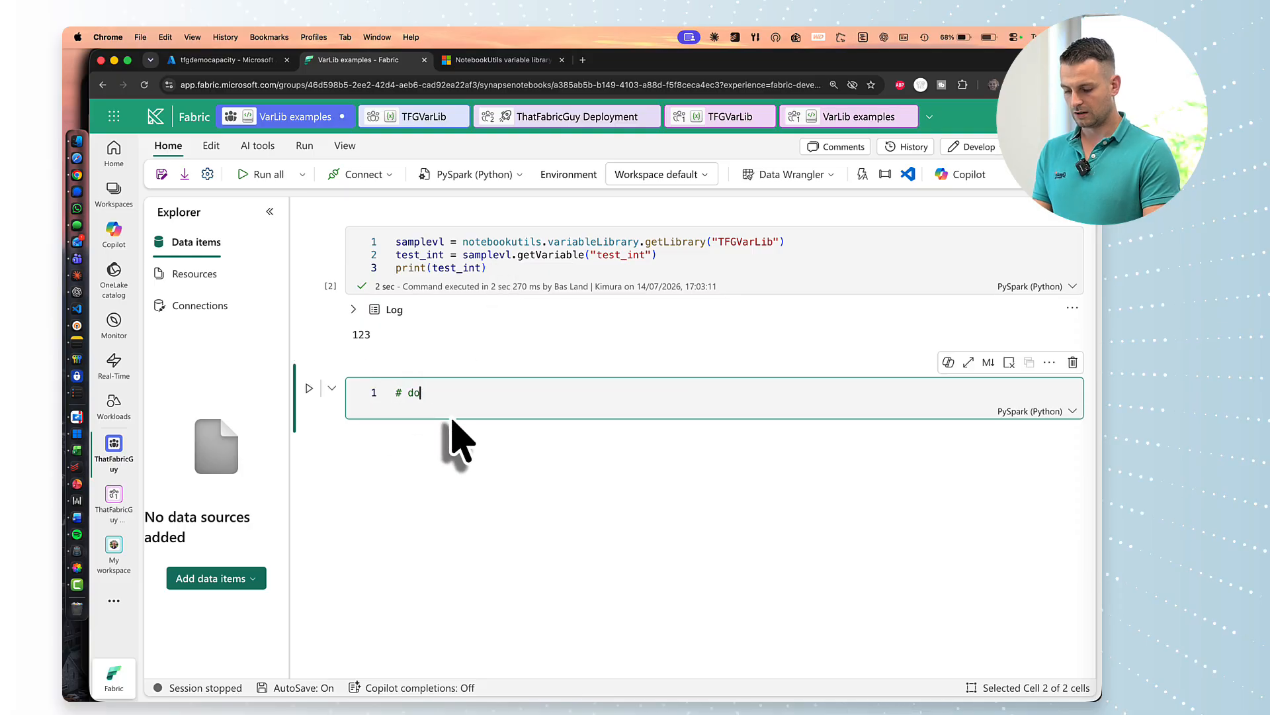
pyautogui.press('Return')
pyautogui.write('x = 1')
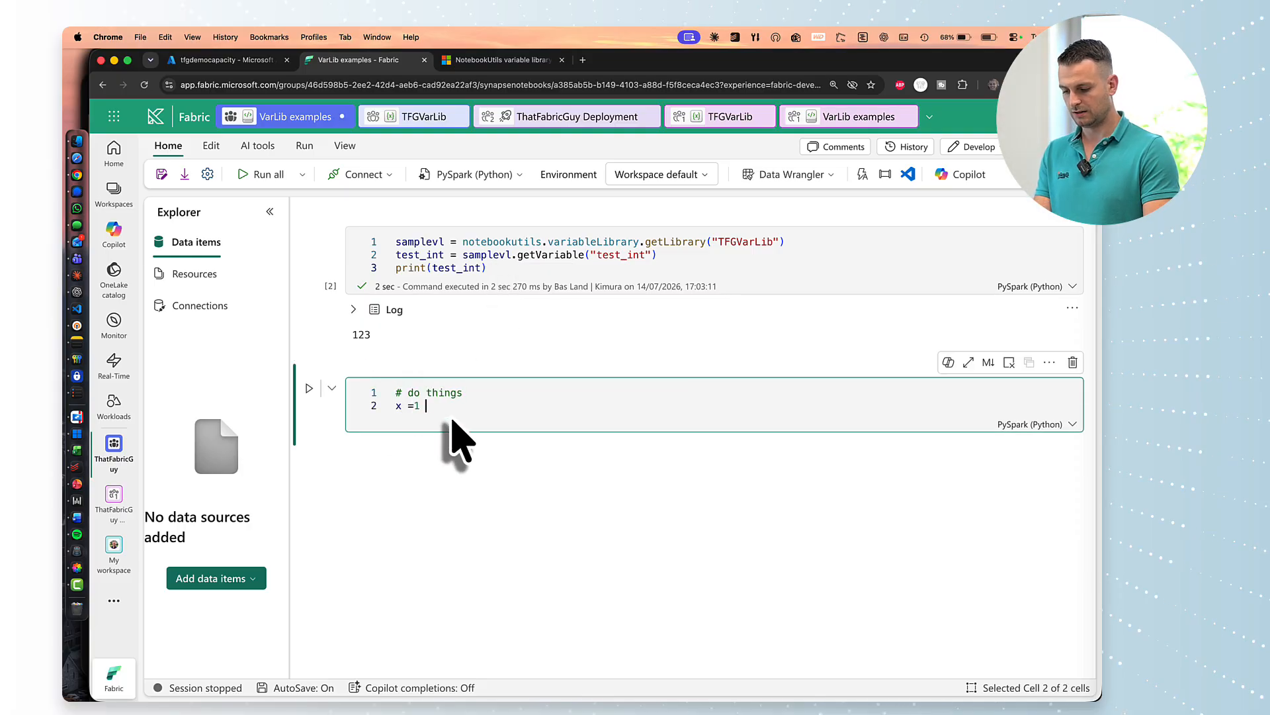
pyautogui.press('Return')
pyautogui.press('Return')
# Add an if samplevl.getVariable("environment") == 'prod' block setting x = 2, then print(x).
pyautogui.write('if en')
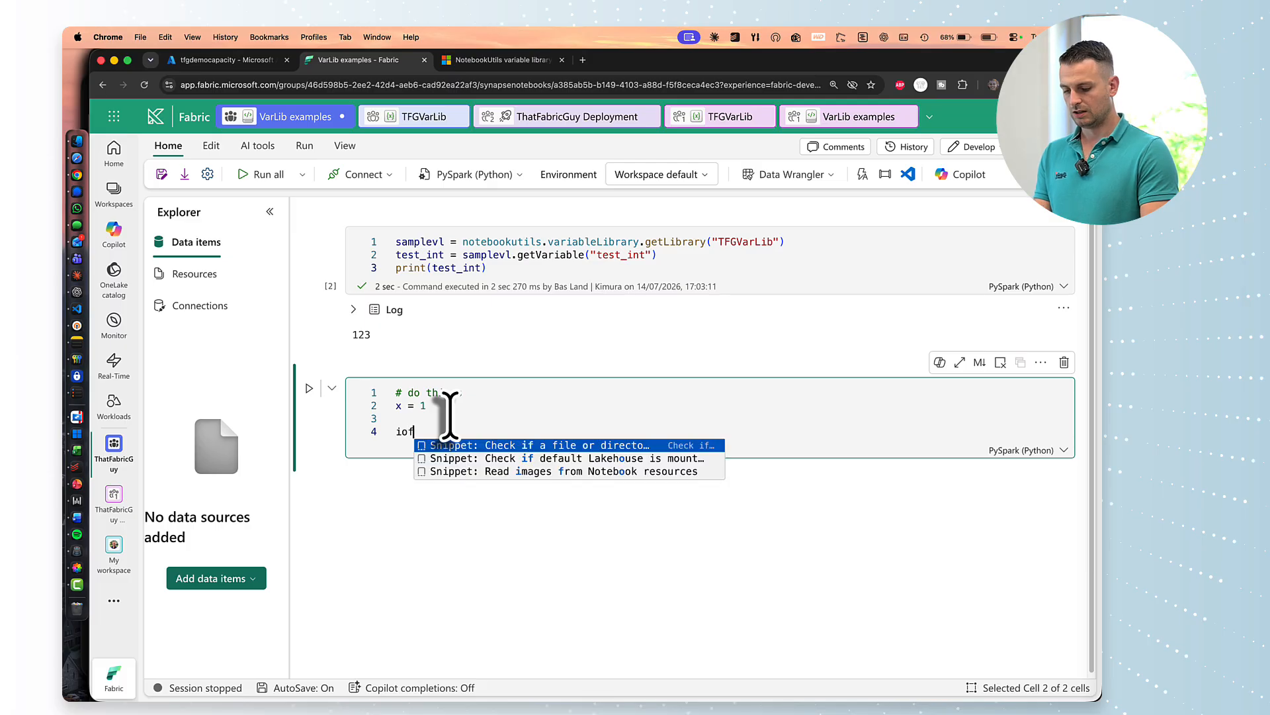
pyautogui.press('BackSpace')
pyautogui.press('BackSpace')
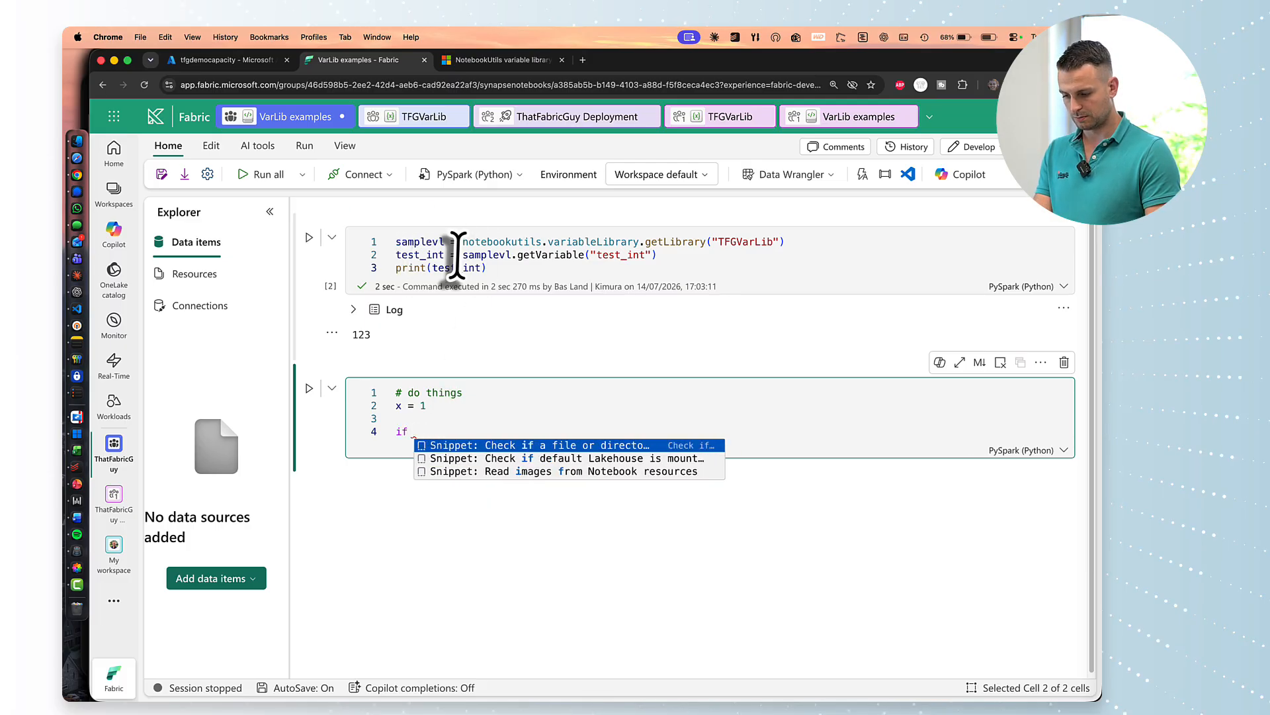
pyautogui.moveTo(462, 255); pyautogui.dragTo(692, 258)
pyautogui.click(505, 430)
pyautogui.write('samplevl.getVariable("environment") == \'prod\':')
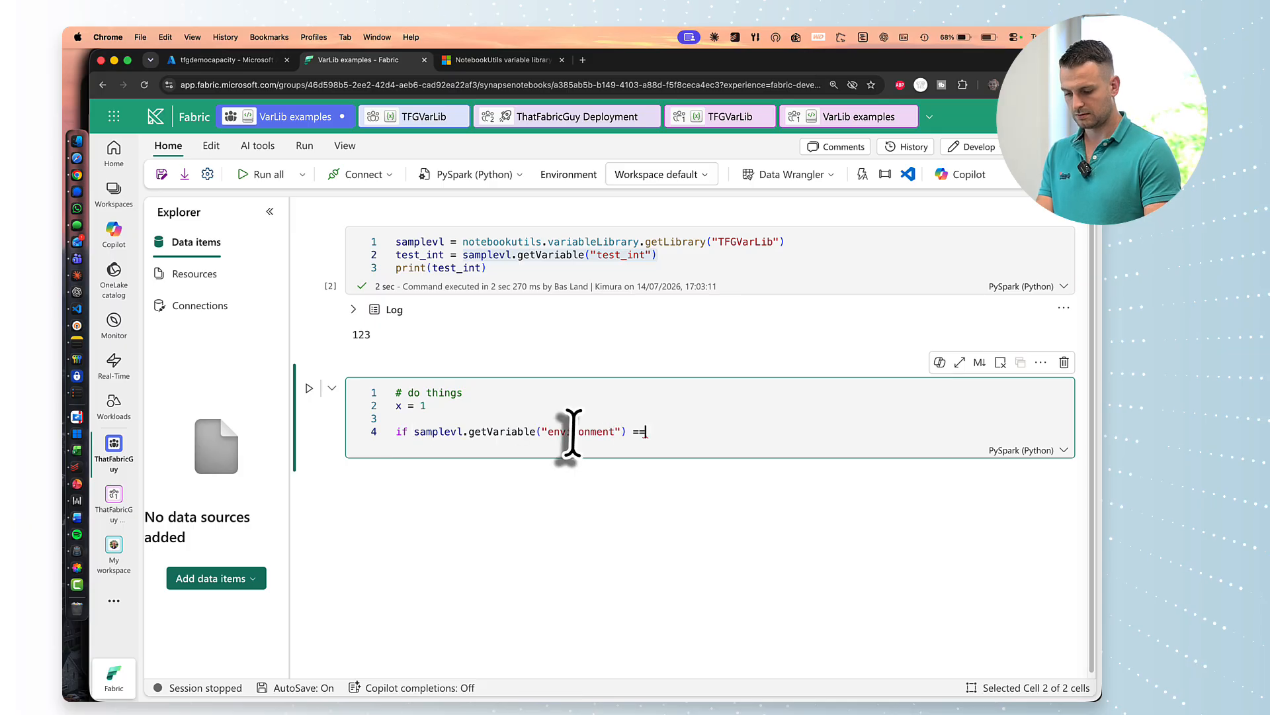
pyautogui.press('Return')
pyautogui.write('x = 2')
pyautogui.press('Return')
pyautogui.press('BackSpace')
pyautogui.press('Return')
pyautogui.write('print(x)')
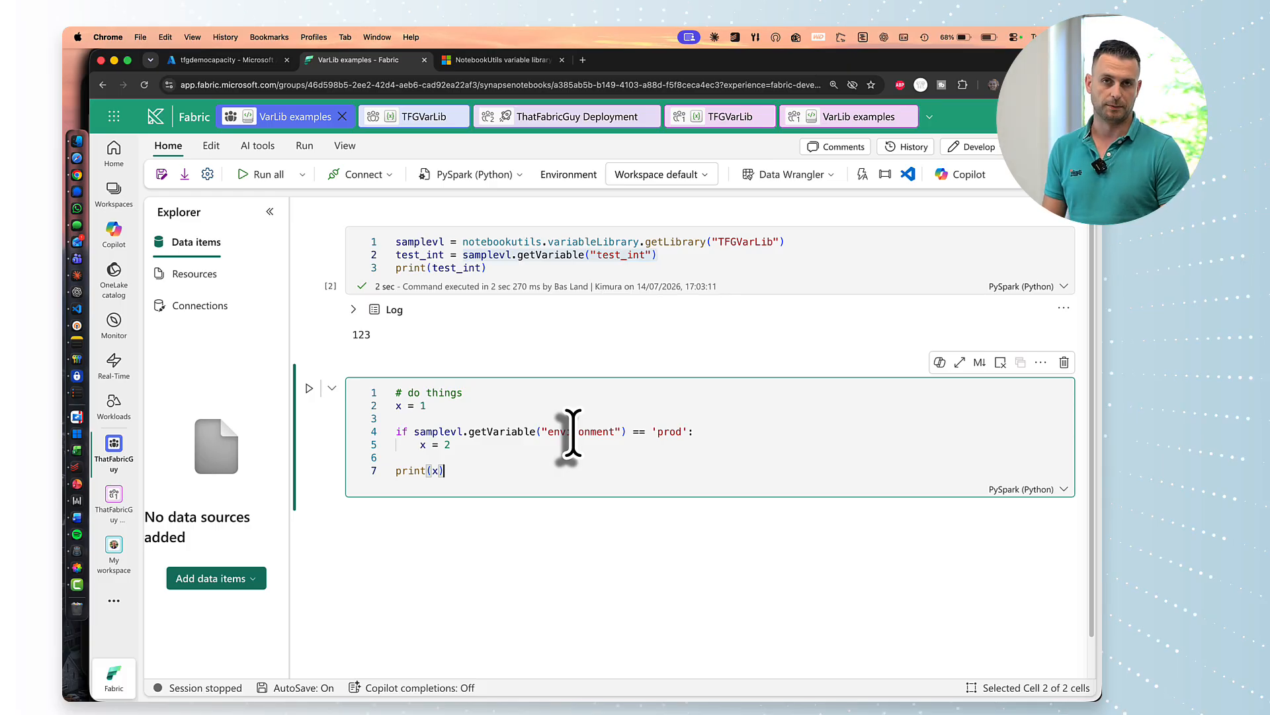
pyautogui.click(630, 597)
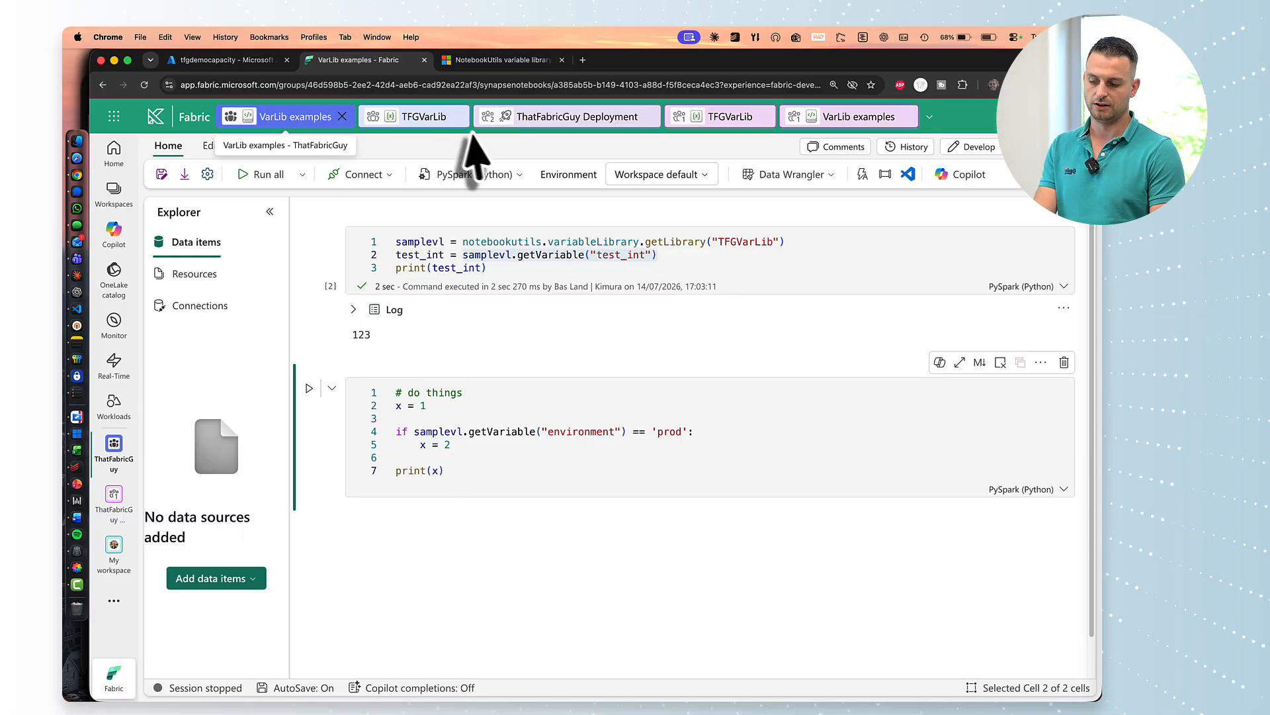
# Compare the TFGVarLib library with the notebook's getLibrary and getVariable calls, then open the Production TFGVarLib.
pyautogui.click(419, 122)
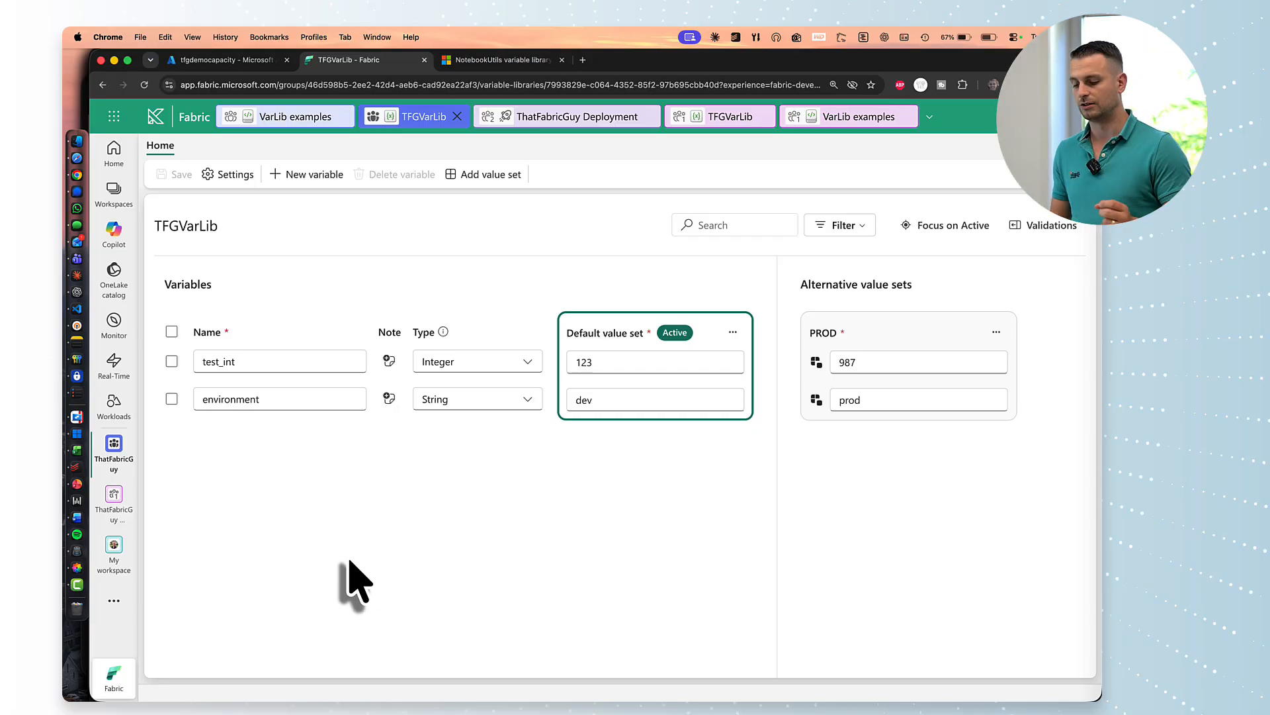
pyautogui.click(286, 118)
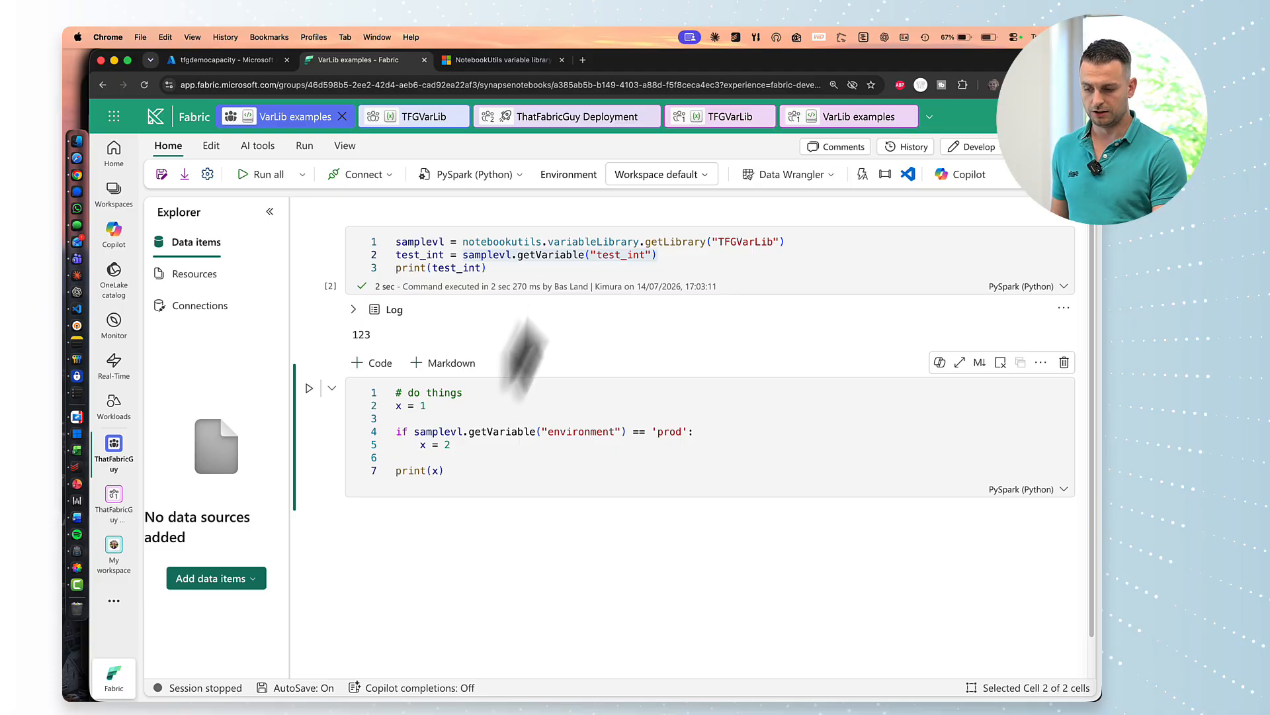
pyautogui.moveTo(536, 241); pyautogui.dragTo(743, 243)
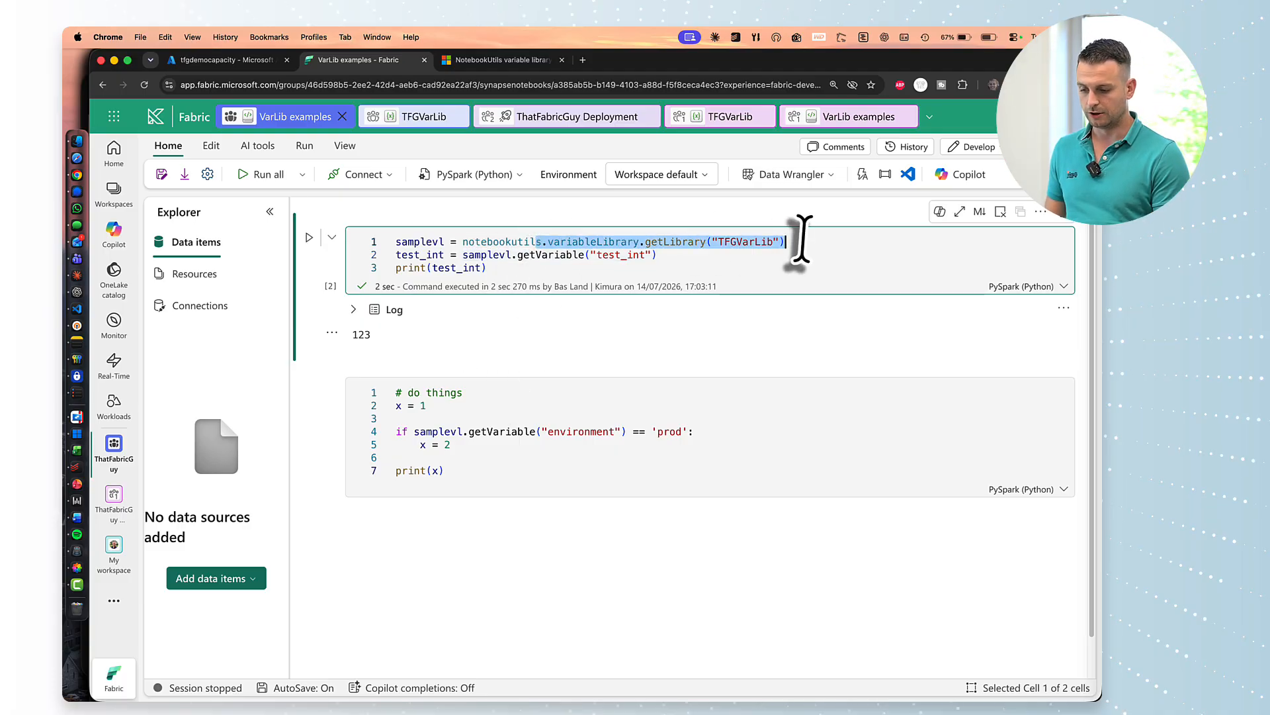
pyautogui.click(462, 255)
pyautogui.moveTo(463, 255); pyautogui.dragTo(672, 255)
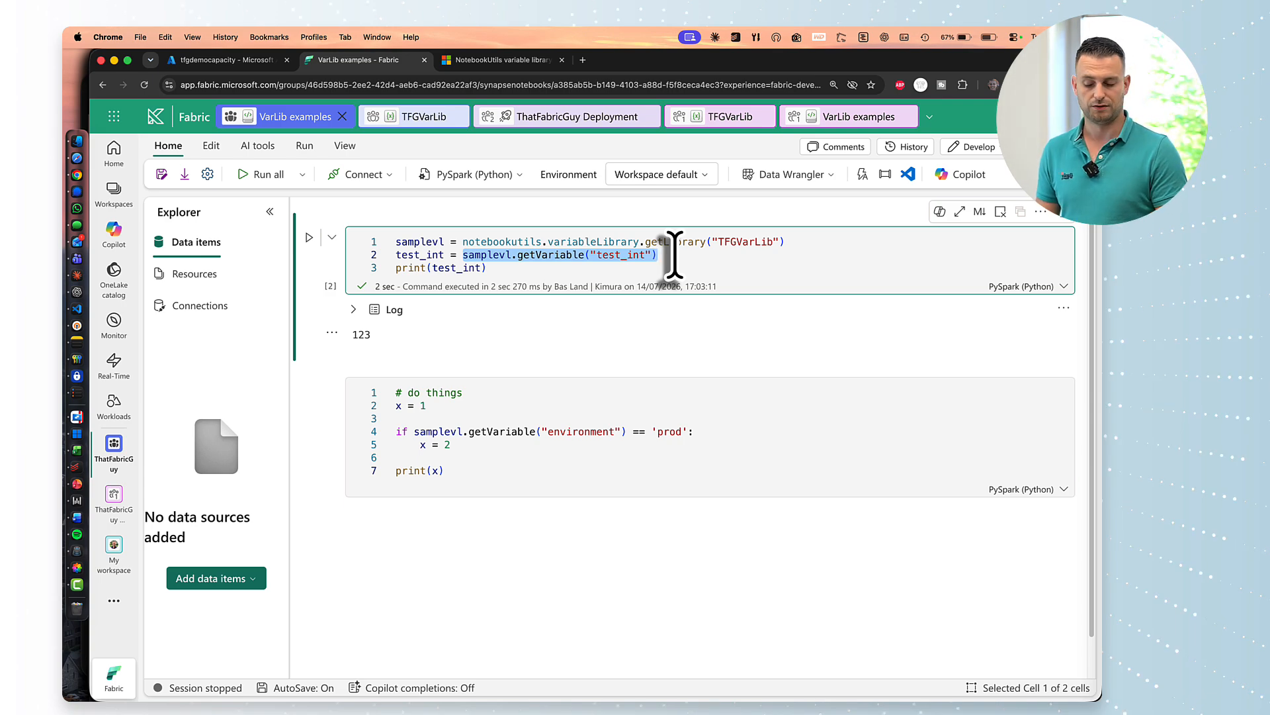
pyautogui.click(425, 119)
# Close the Production TFGVarLib, the second VarLib examples notebook (stopping its session) and the Deployment page.
pyautogui.click(706, 117)
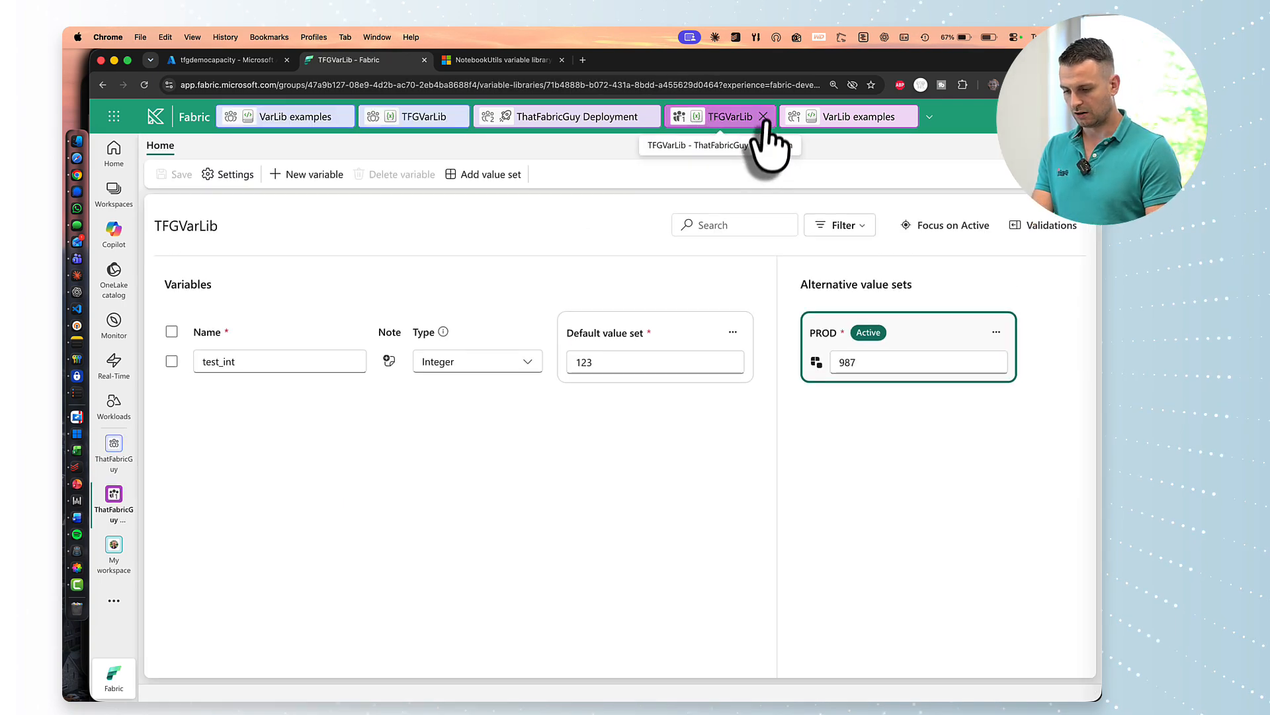
pyautogui.click(763, 117)
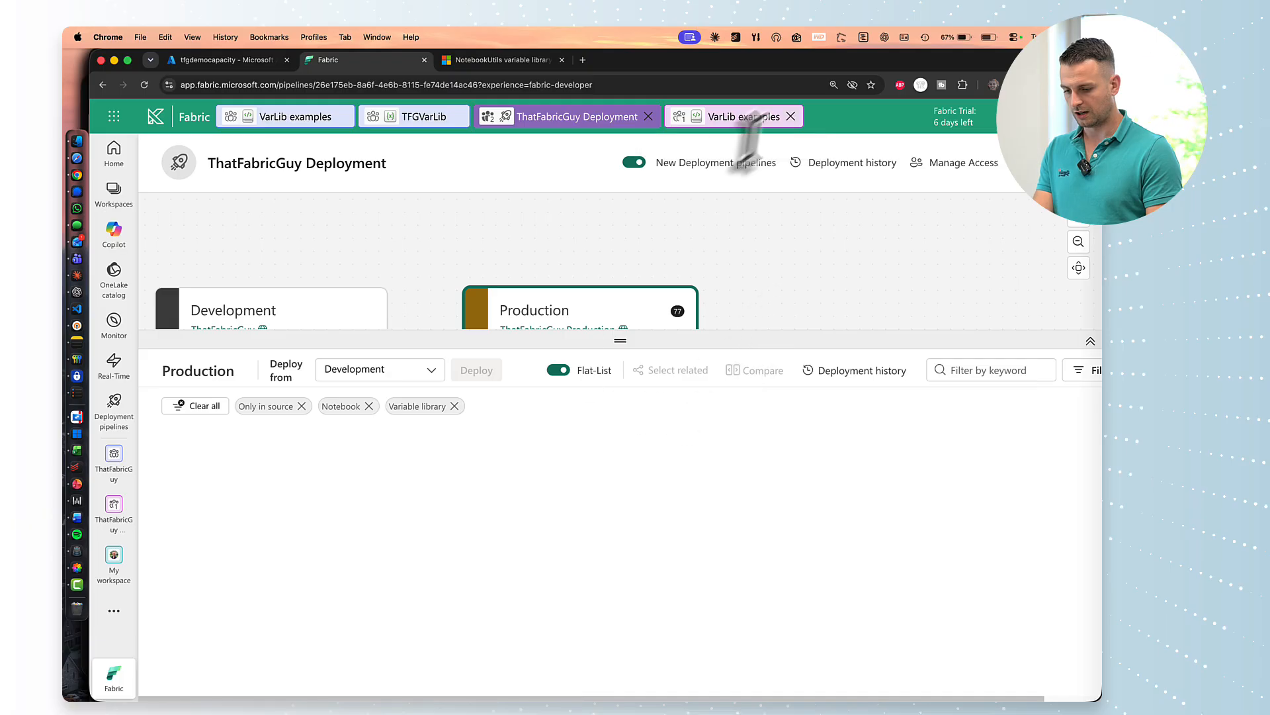
pyautogui.click(791, 117)
pyautogui.click(593, 443)
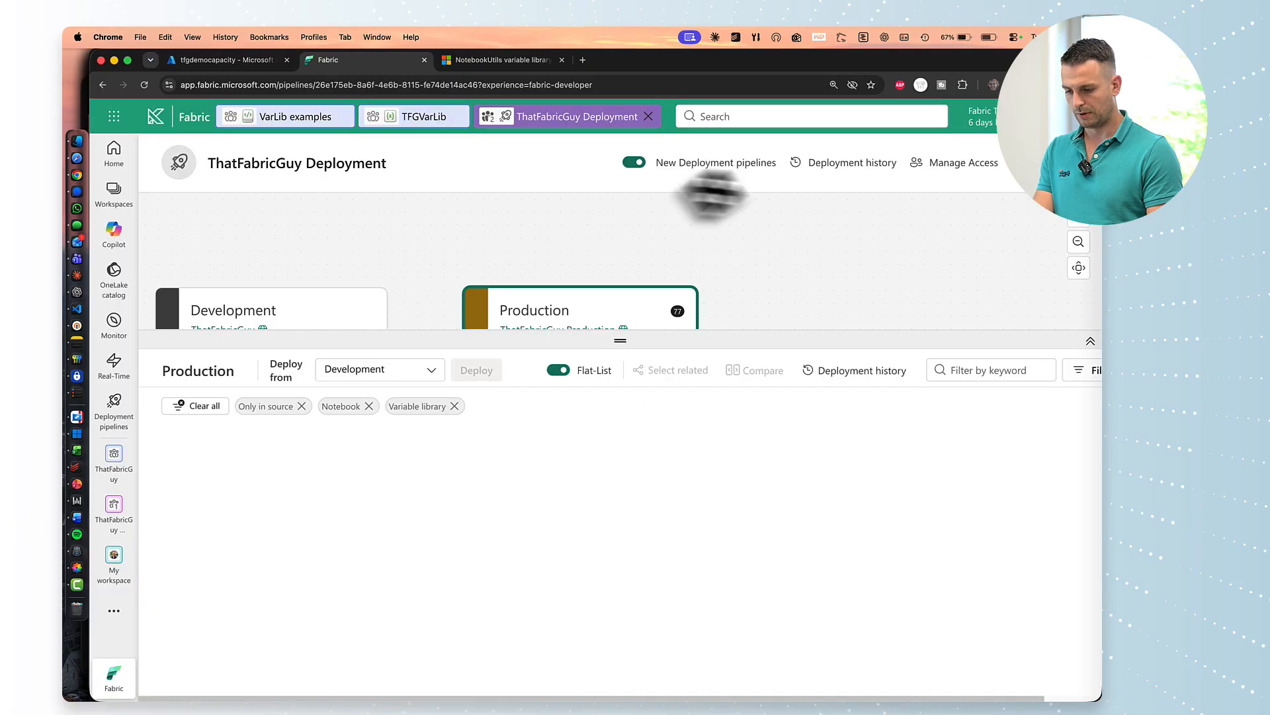
pyautogui.click(649, 116)
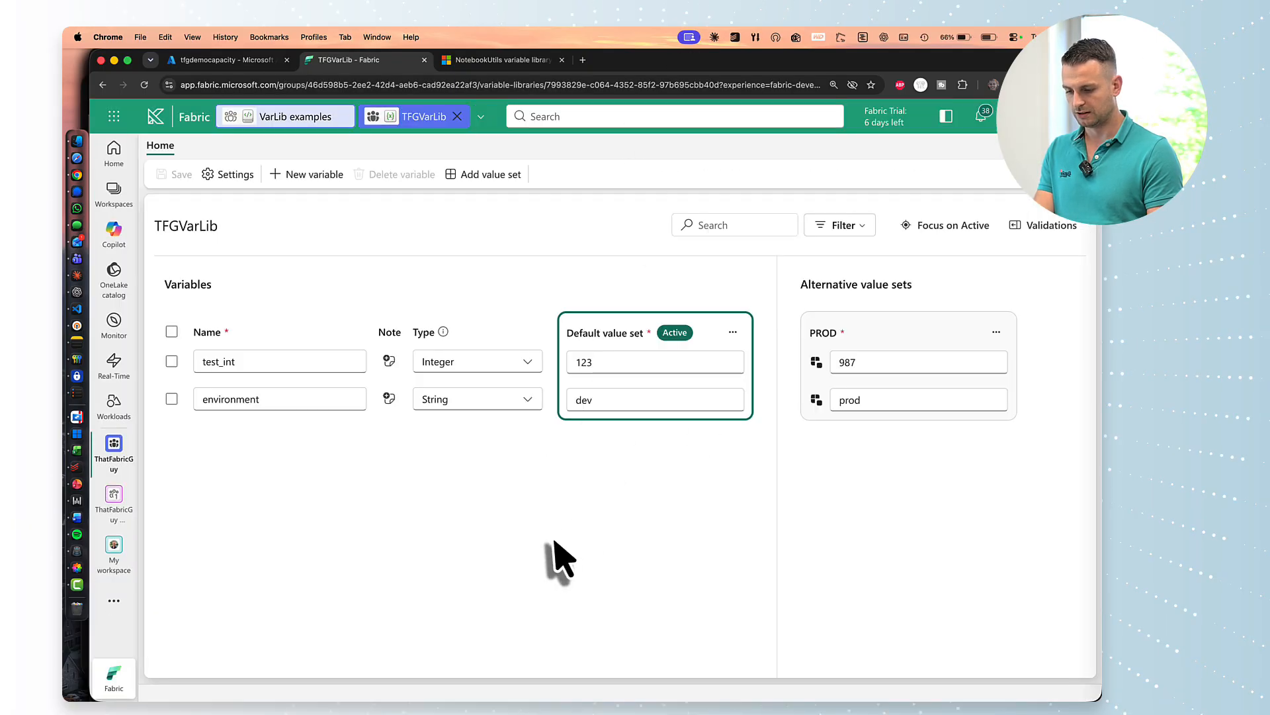
# Start a new connection from Settings > Manage connections and gateways.
pyautogui.click(1011, 116)
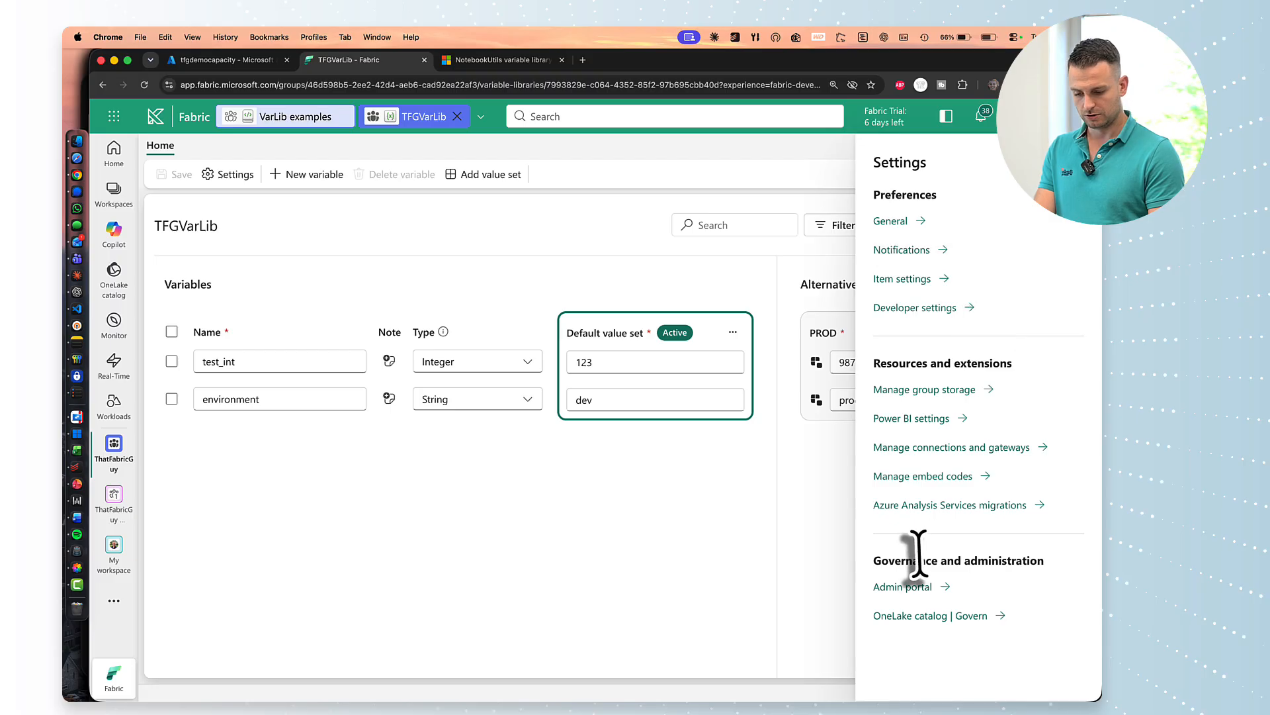
pyautogui.click(883, 448)
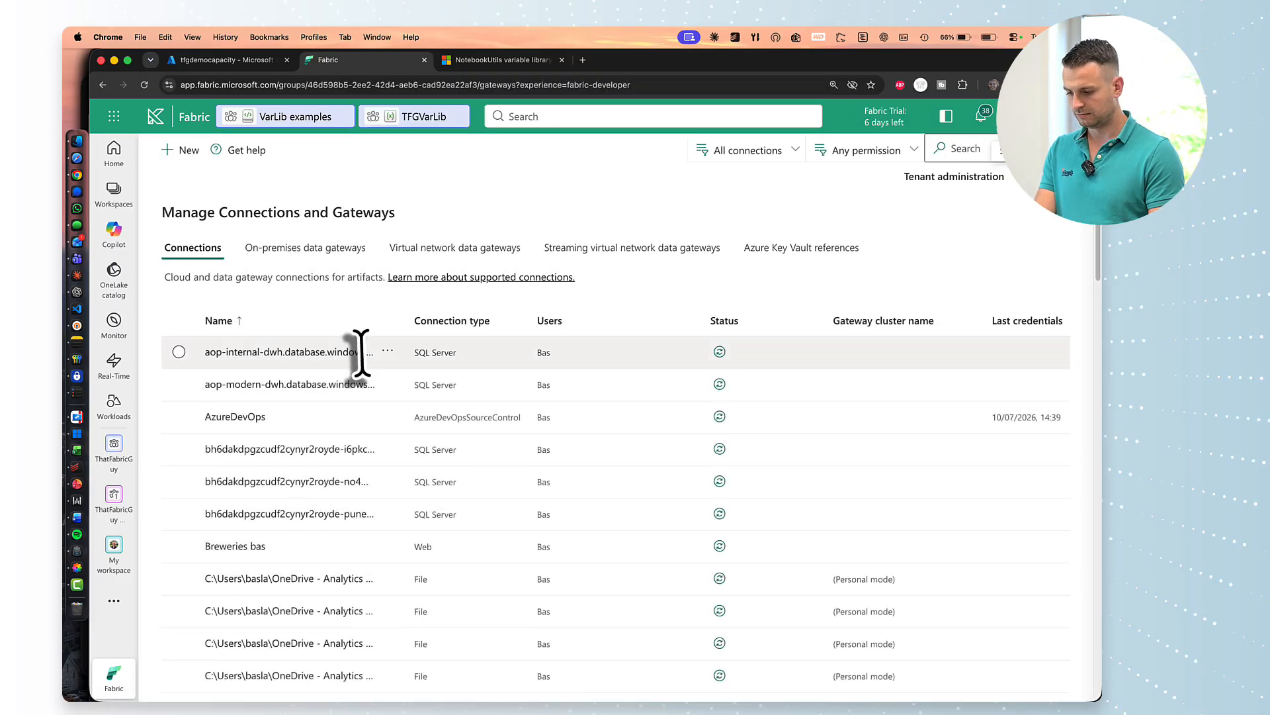
pyautogui.click(177, 150)
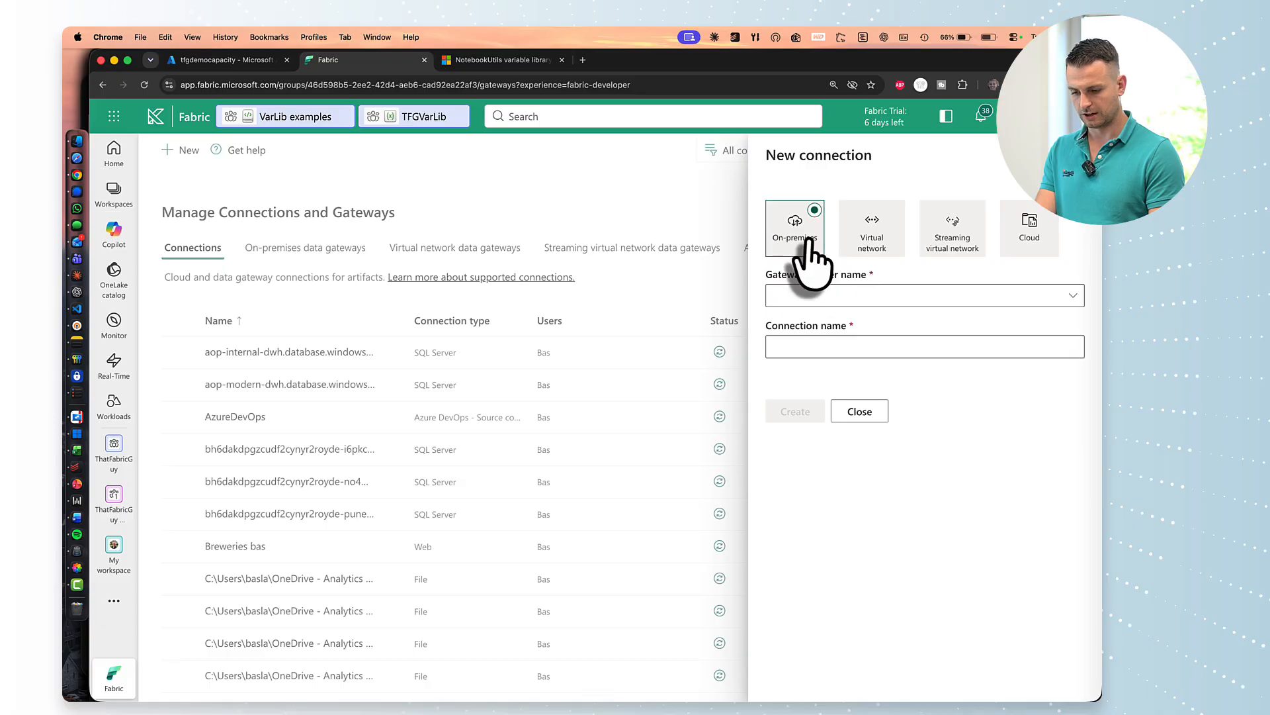
pyautogui.click(835, 295)
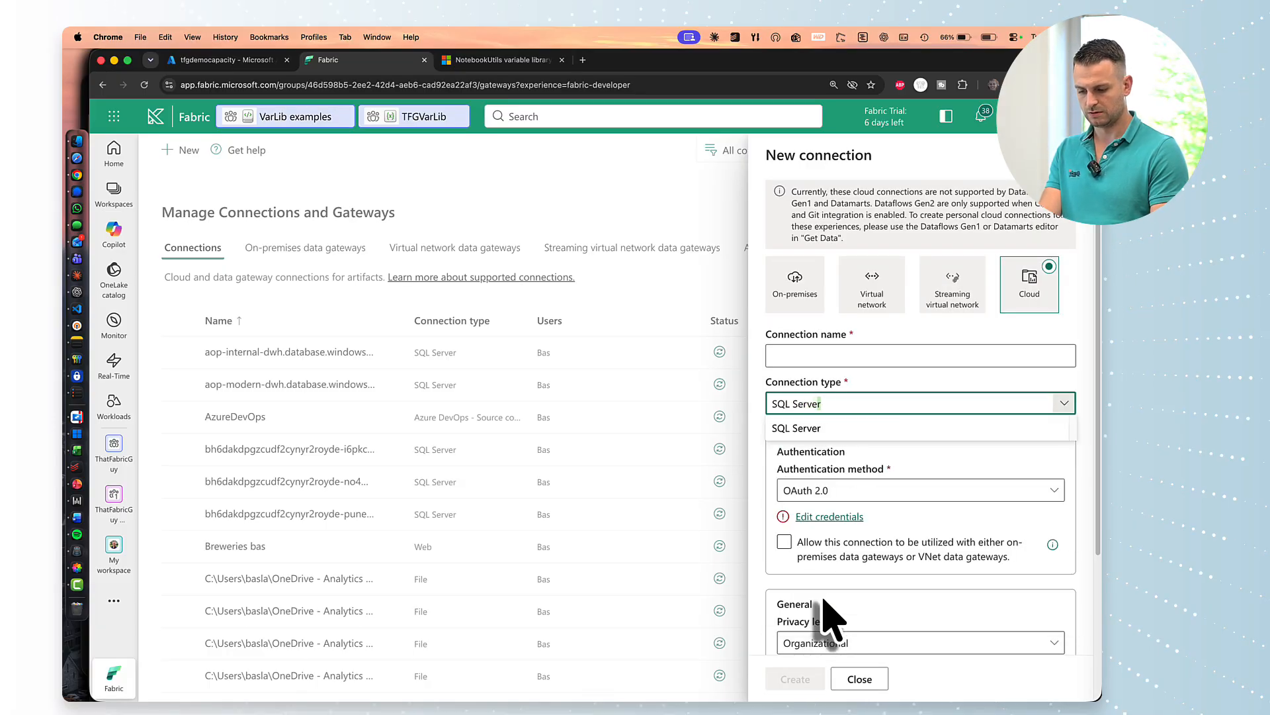
# Fill in a SQL Server connection: dev.servername.com, DatabaseNameHere, name SQL Dev, Basic authentication with a username.
pyautogui.click(811, 428)
pyautogui.click(835, 462)
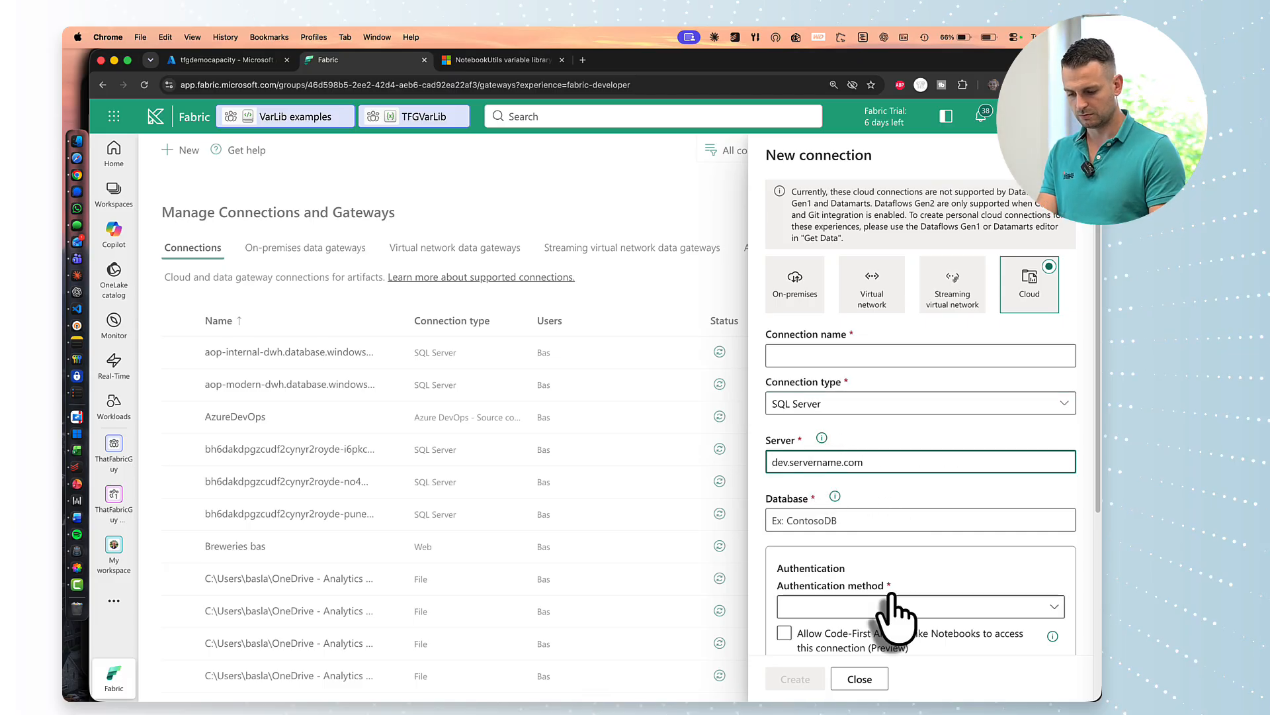
pyautogui.click(849, 519)
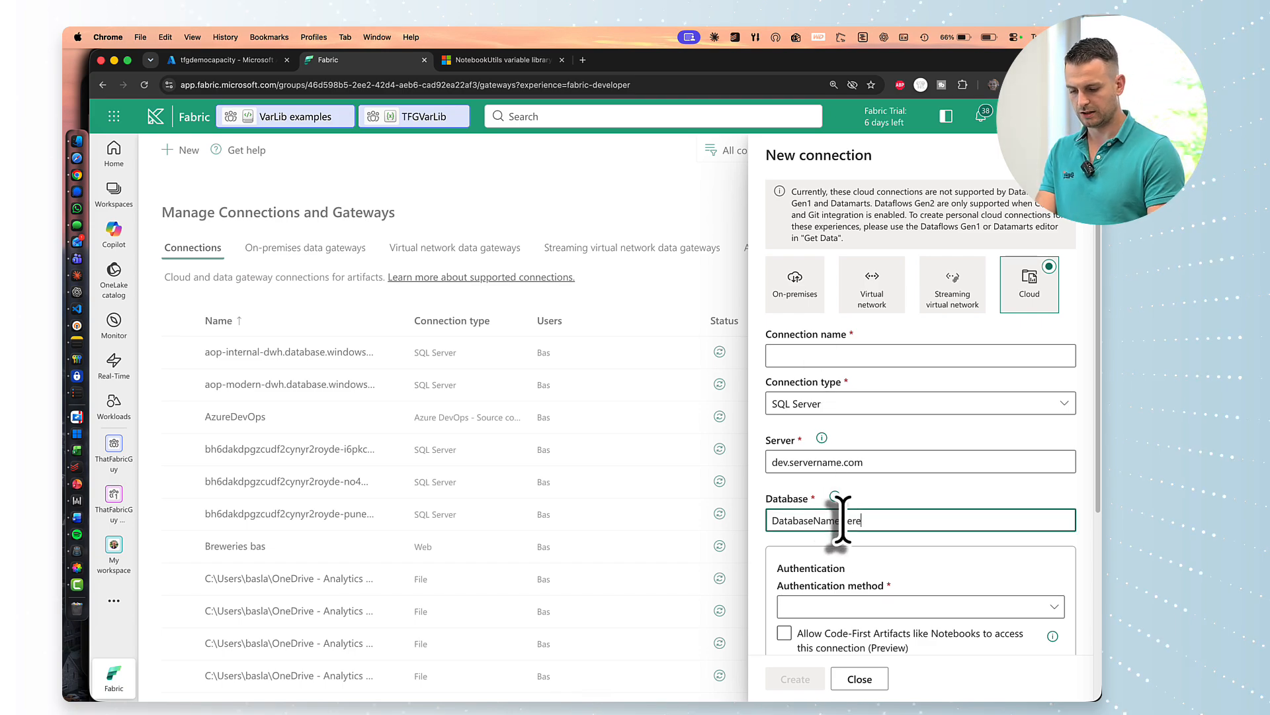
pyautogui.click(812, 350)
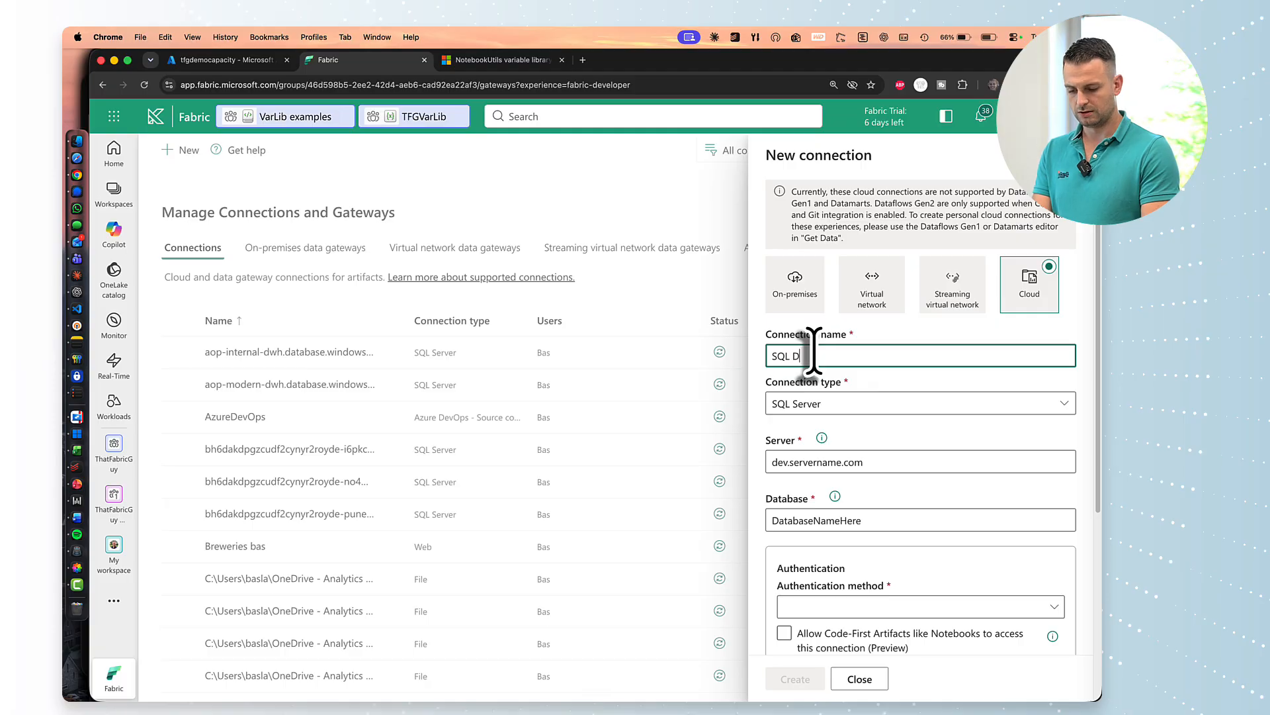
pyautogui.scroll(-1, 843, 445)
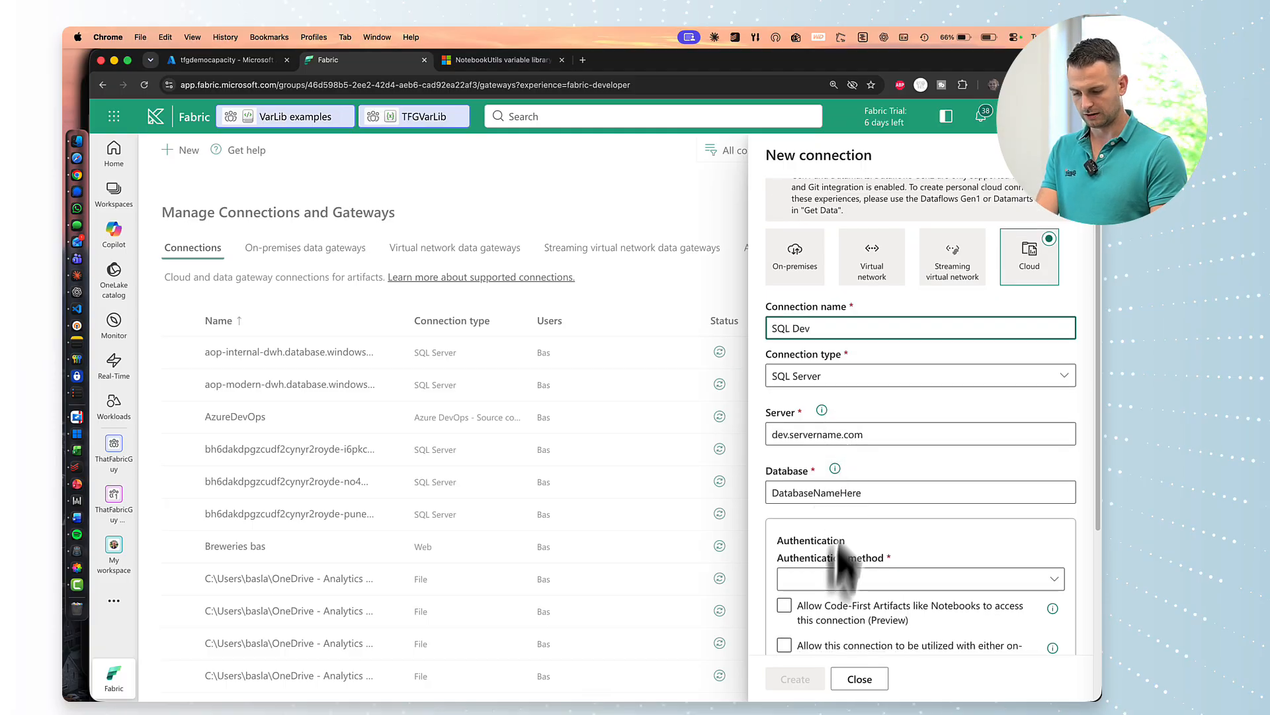
pyautogui.click(829, 580)
pyautogui.click(831, 602)
pyautogui.scroll(-3, 837, 610)
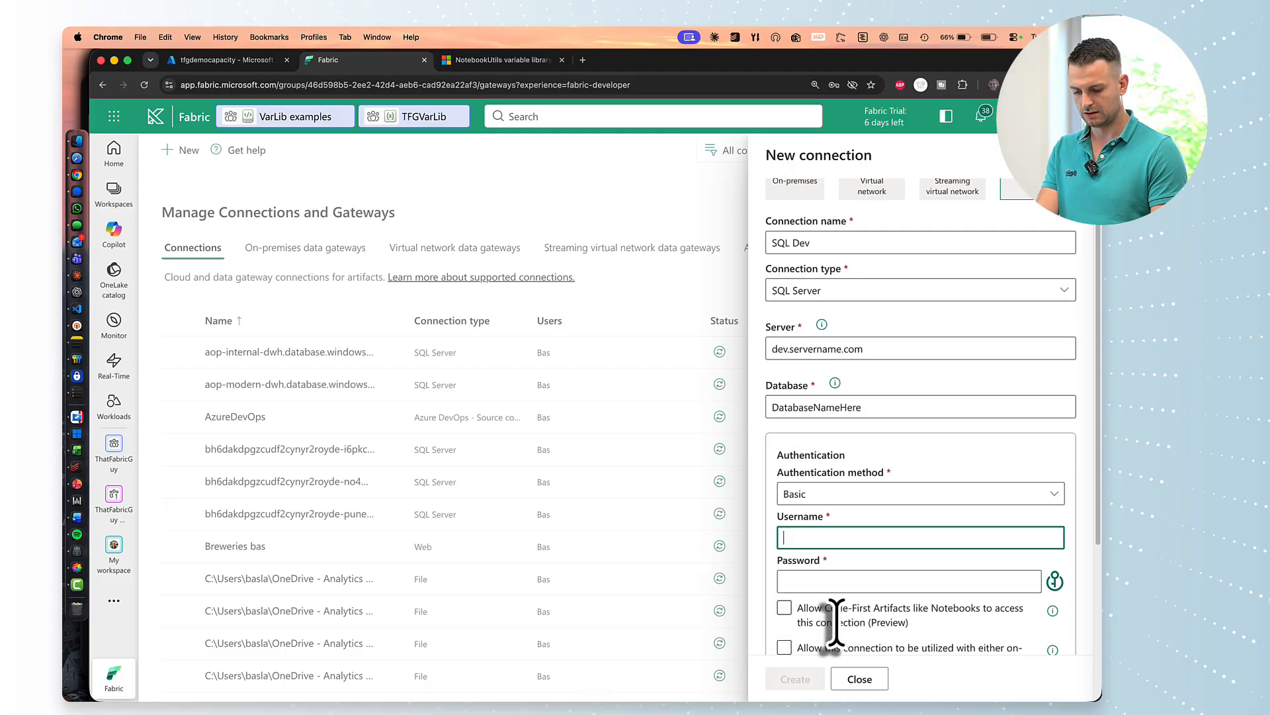
pyautogui.write('admin')
pyautogui.press('Tab')
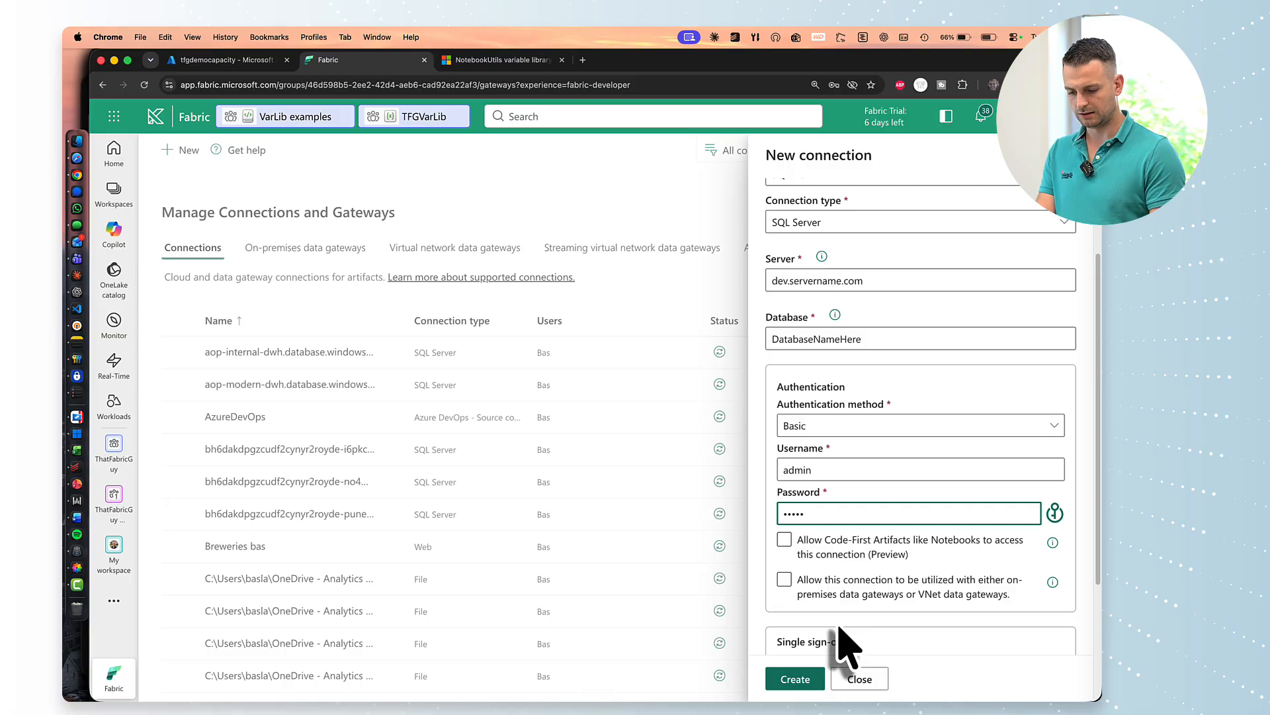
pyautogui.scroll(3, 844, 645)
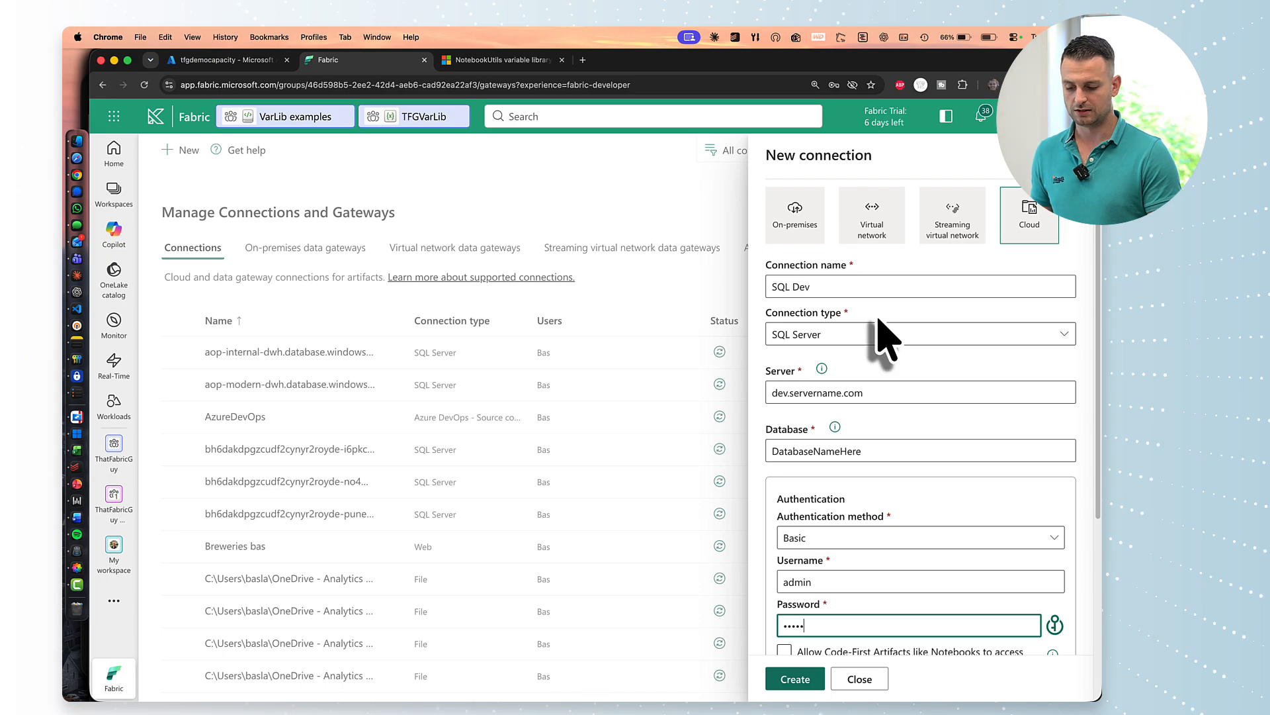
pyautogui.scroll(-5, 887, 338)
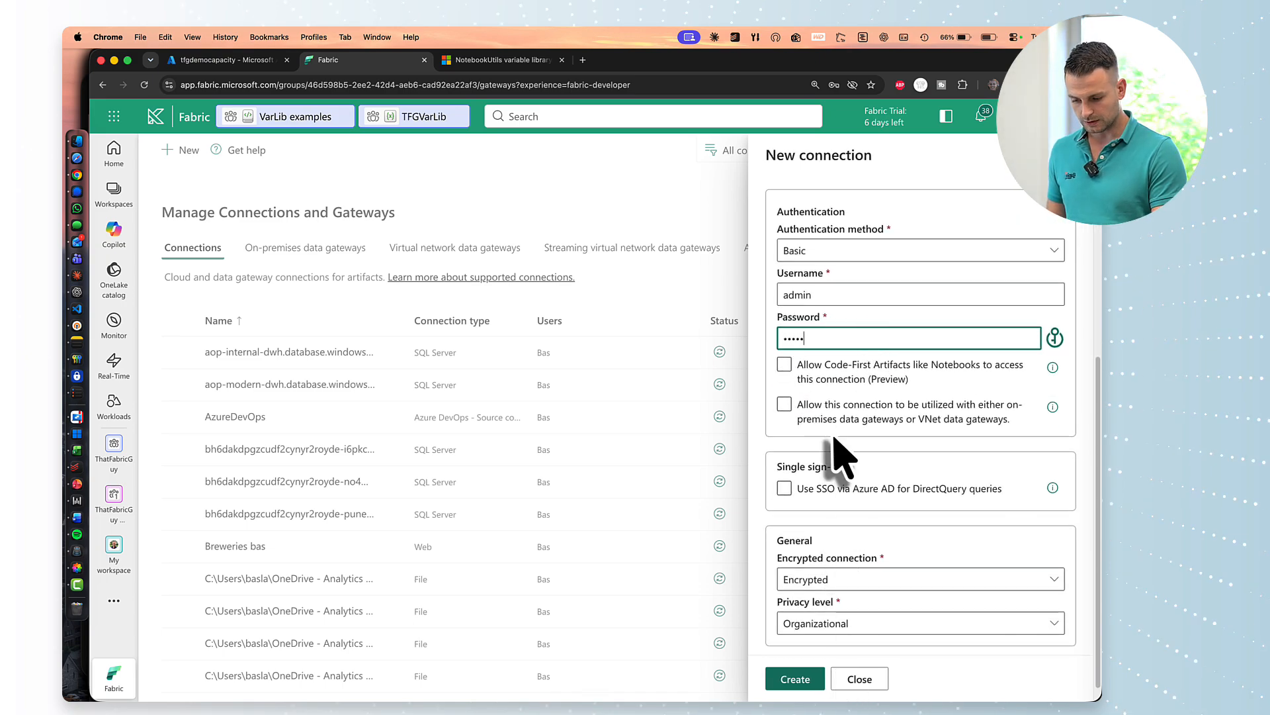
pyautogui.scroll(7, 835, 442)
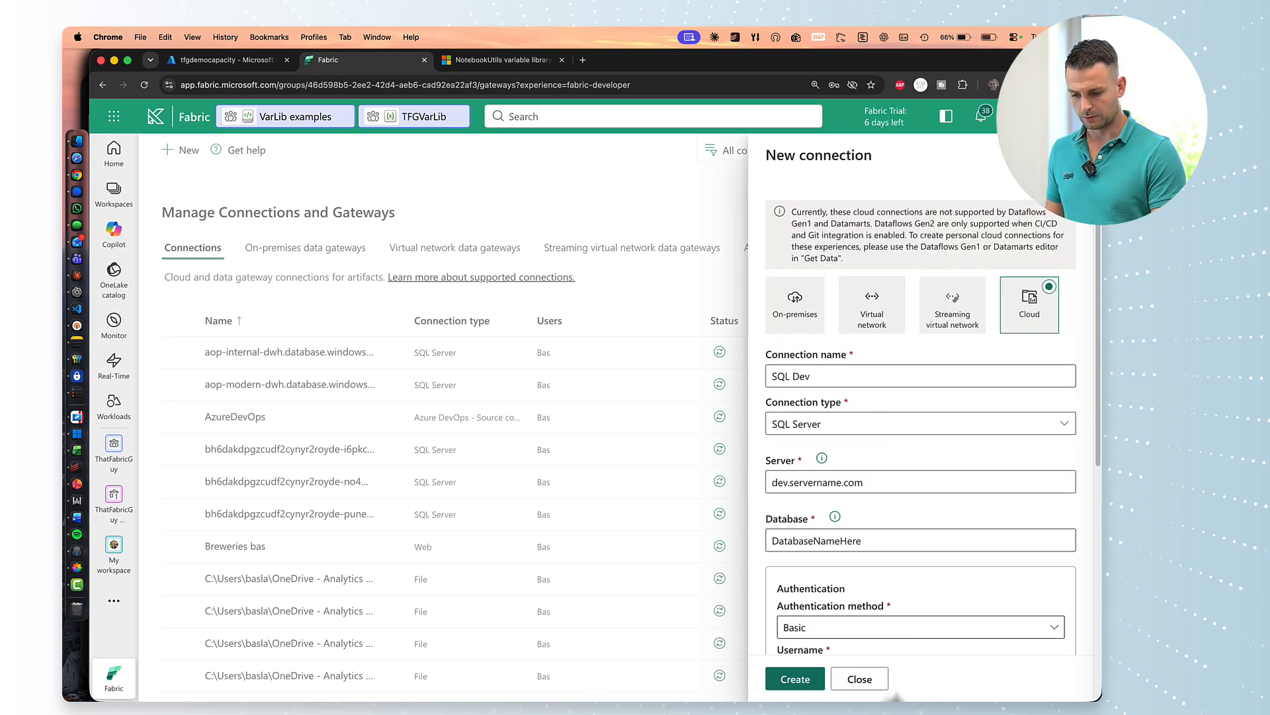
# Close the SQL Dev connection form and discard the unsaved changes.
pyautogui.click(859, 679)
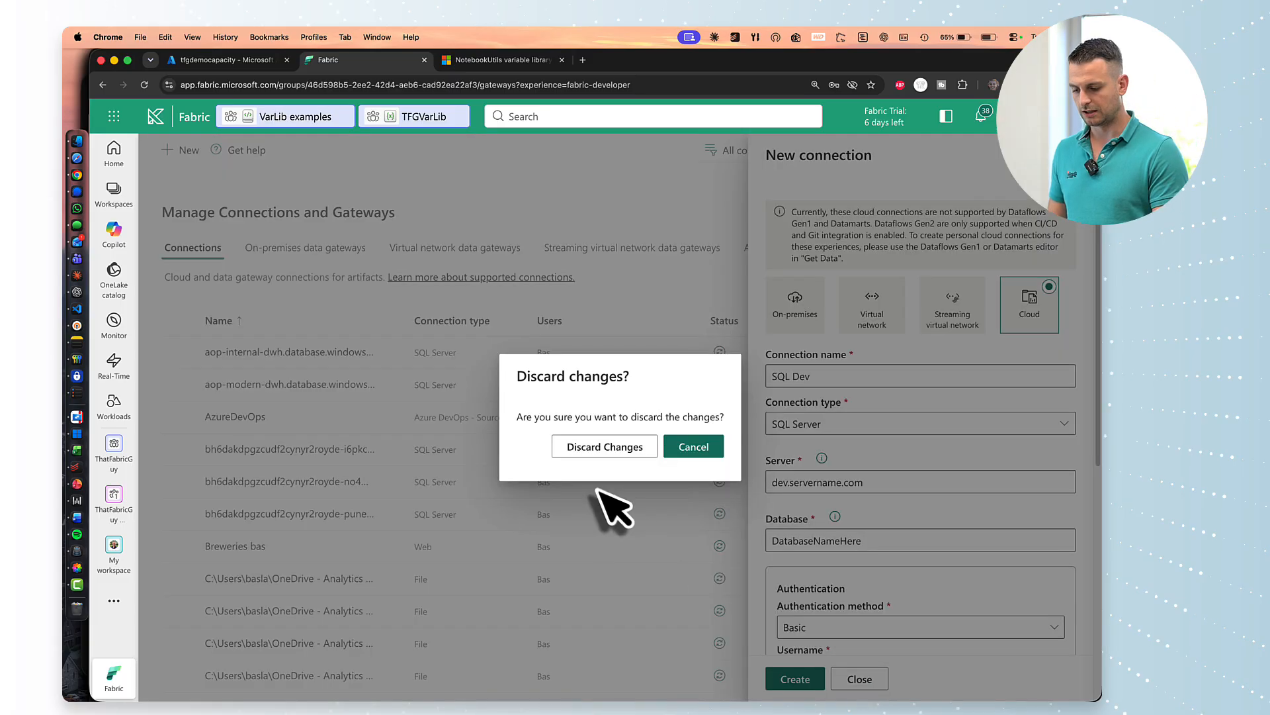
pyautogui.click(692, 443)
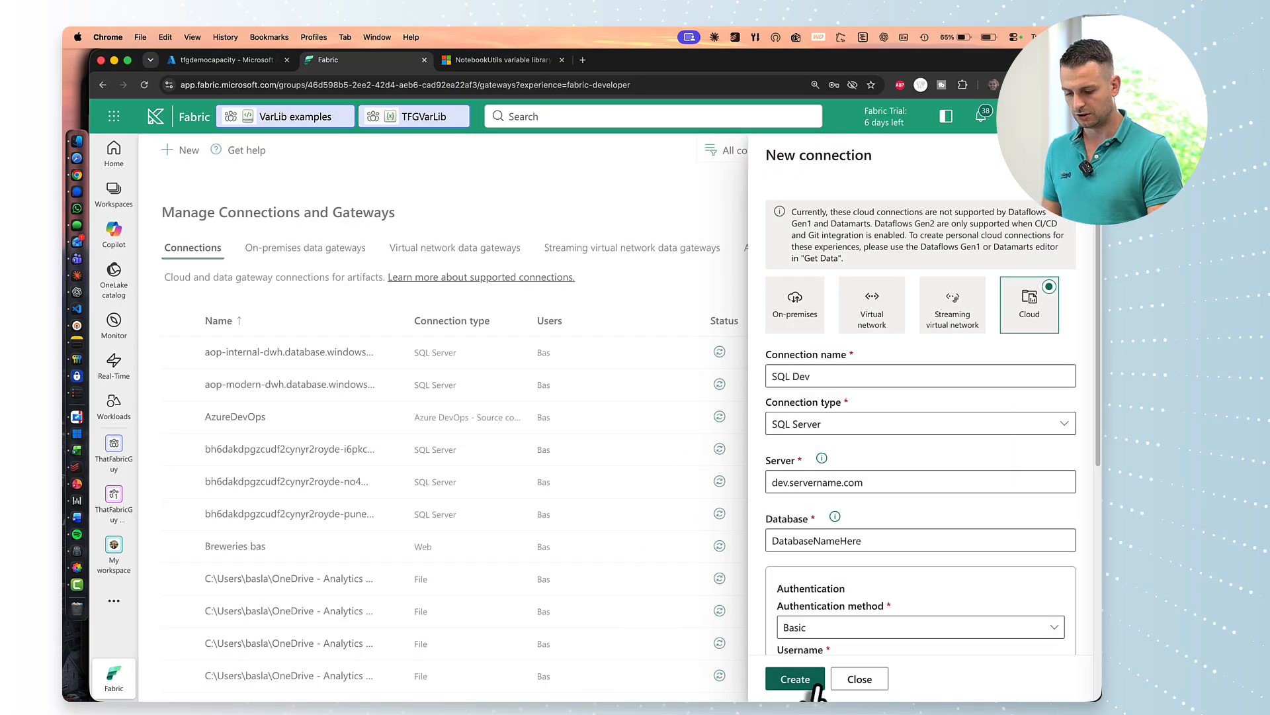
pyautogui.click(853, 682)
pyautogui.click(617, 447)
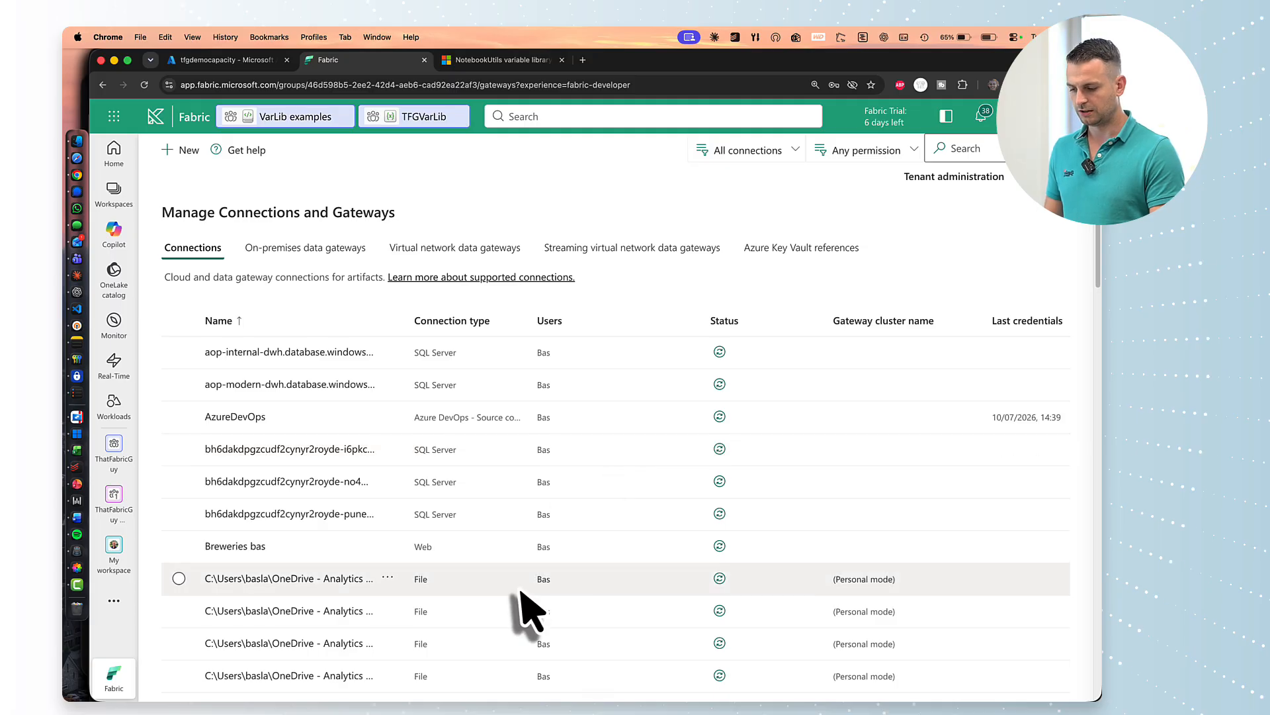
# Open the VarLib folder in the ThatFabricGuy workspace.
pyautogui.scroll(-1, 519, 588)
pyautogui.scroll(1, 520, 587)
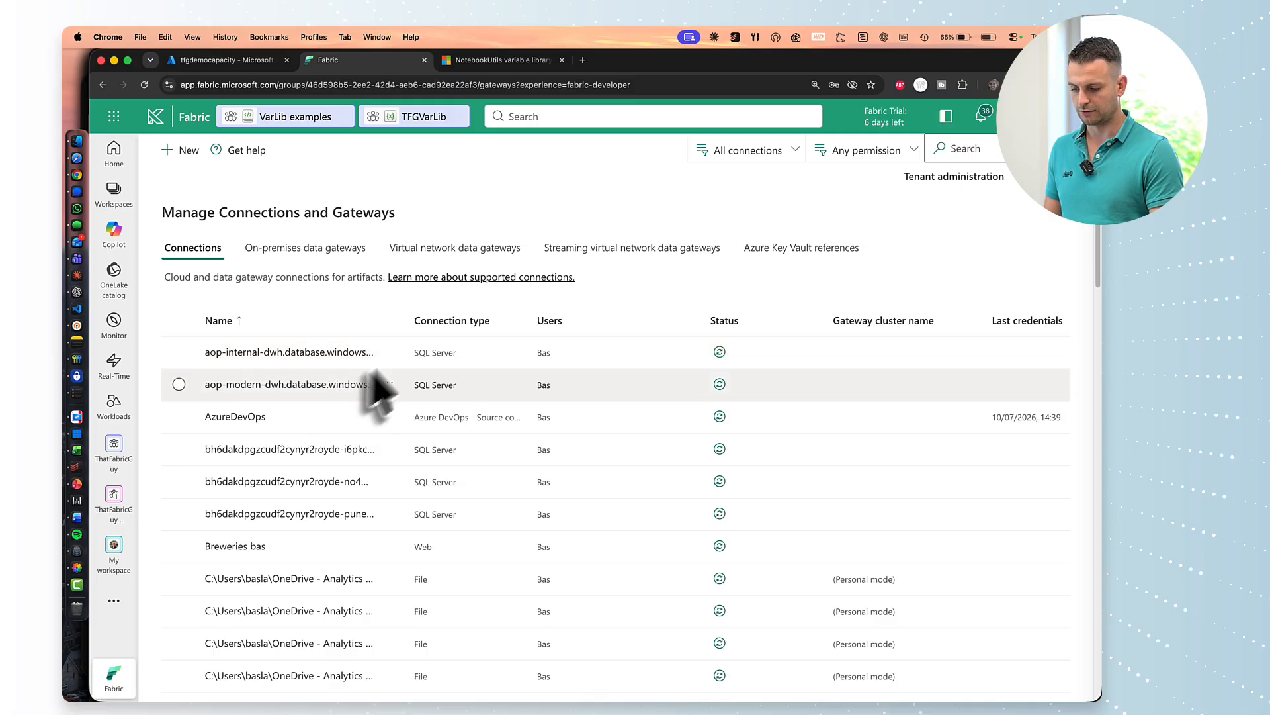
pyautogui.click(388, 352)
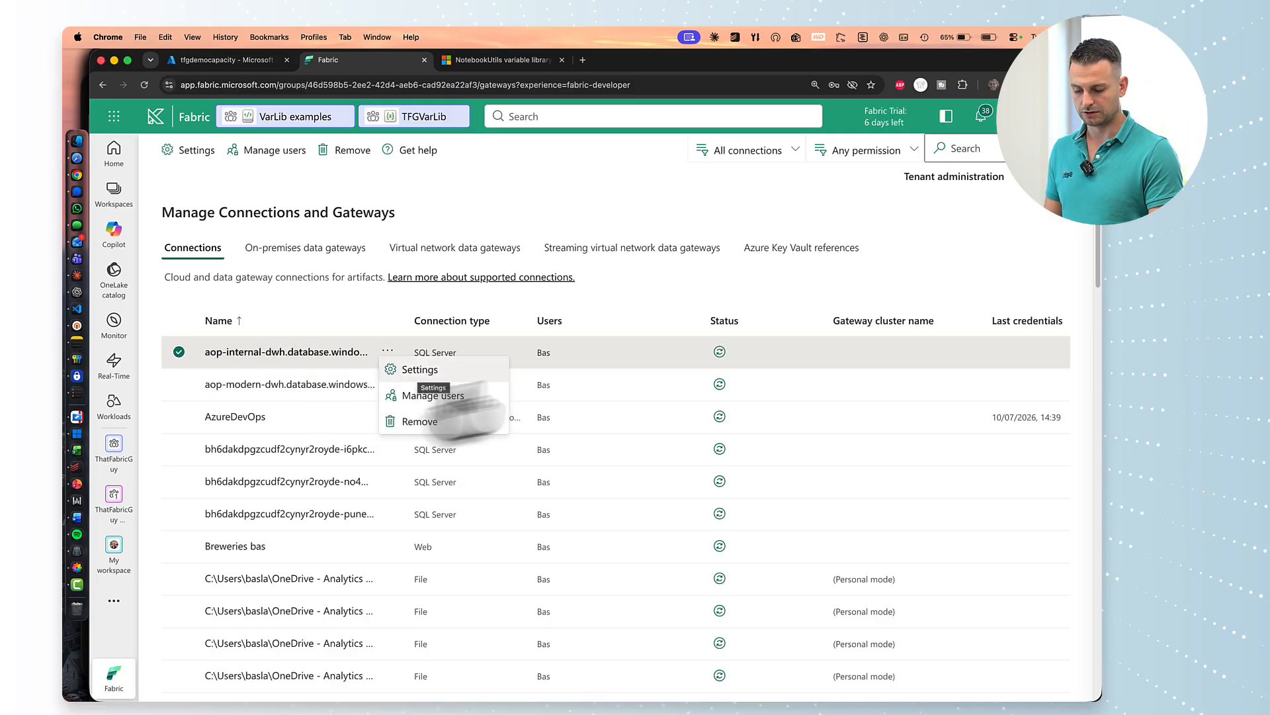
pyautogui.click(406, 326)
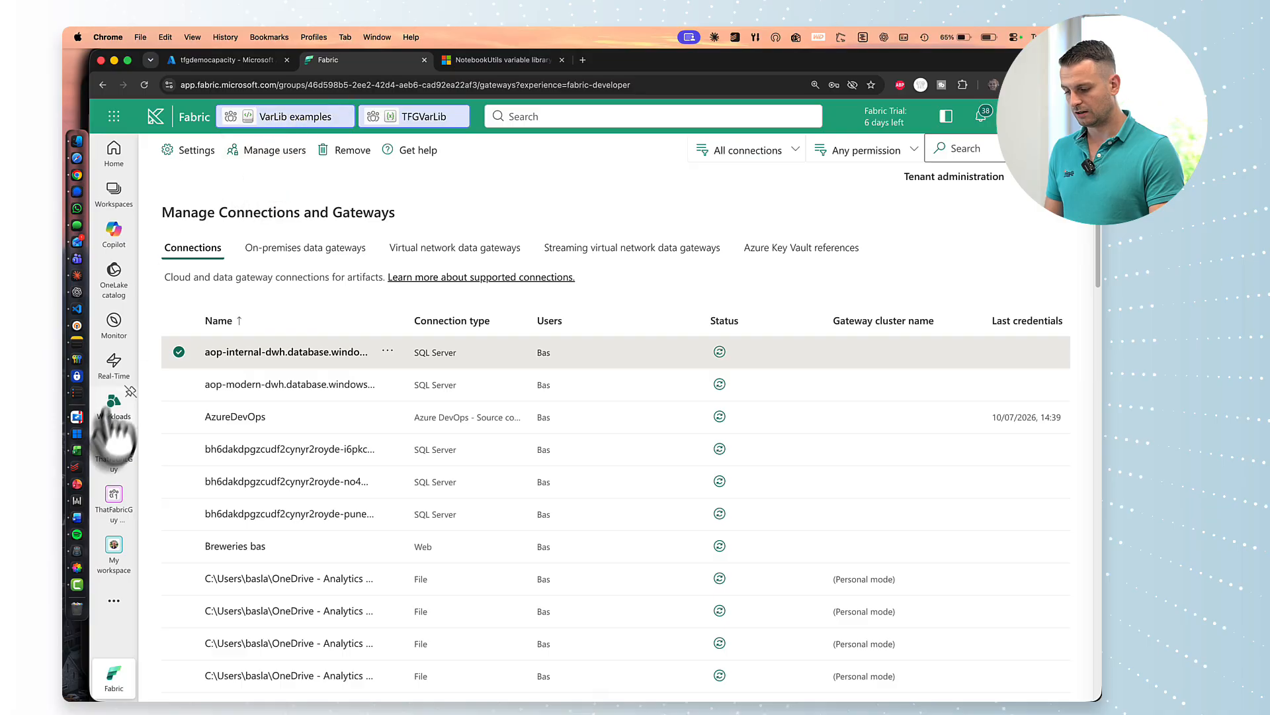
pyautogui.click(114, 446)
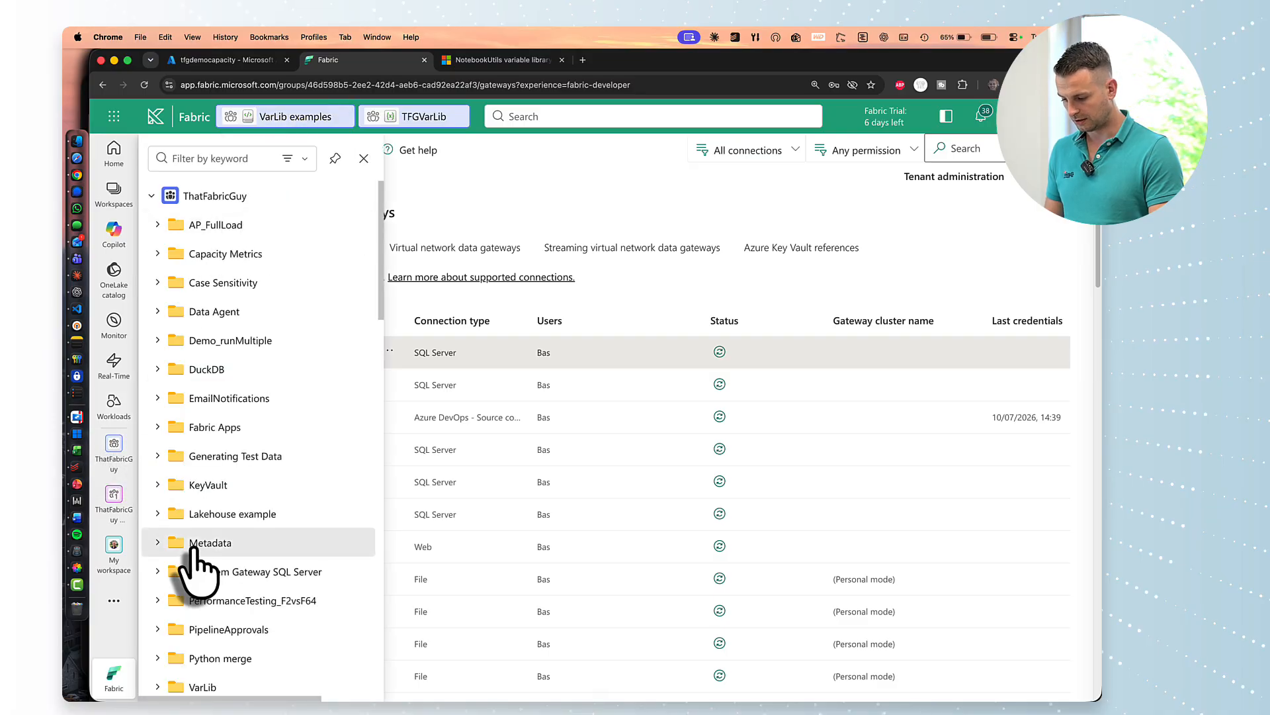
pyautogui.click(200, 687)
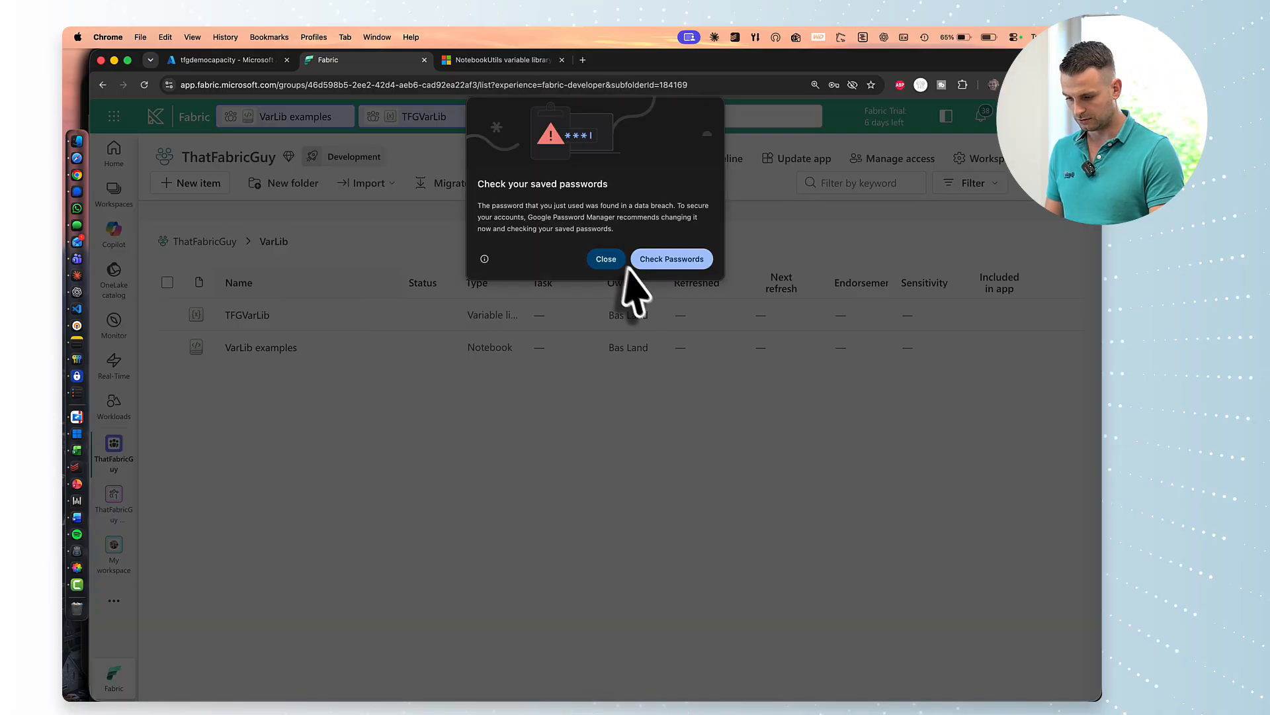
pyautogui.click(615, 260)
# Create a new pipeline named VarLib Pipeline examples.
pyautogui.click(191, 182)
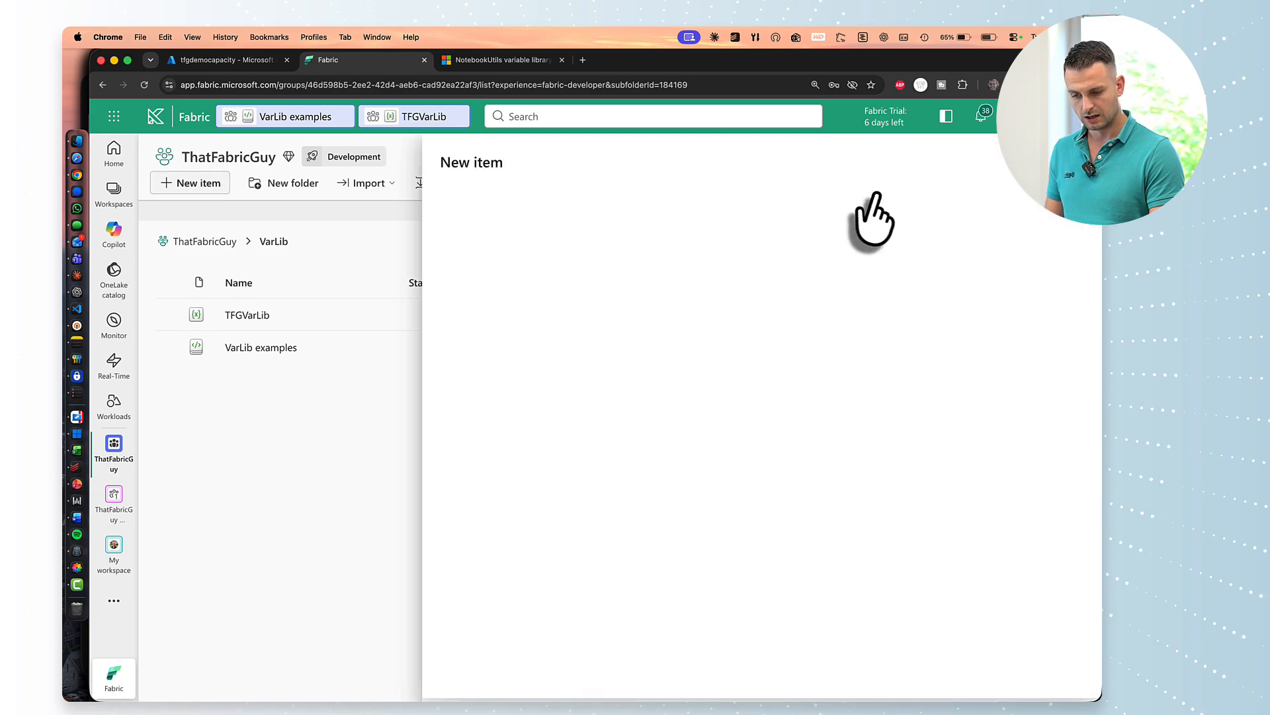
pyautogui.click(907, 311)
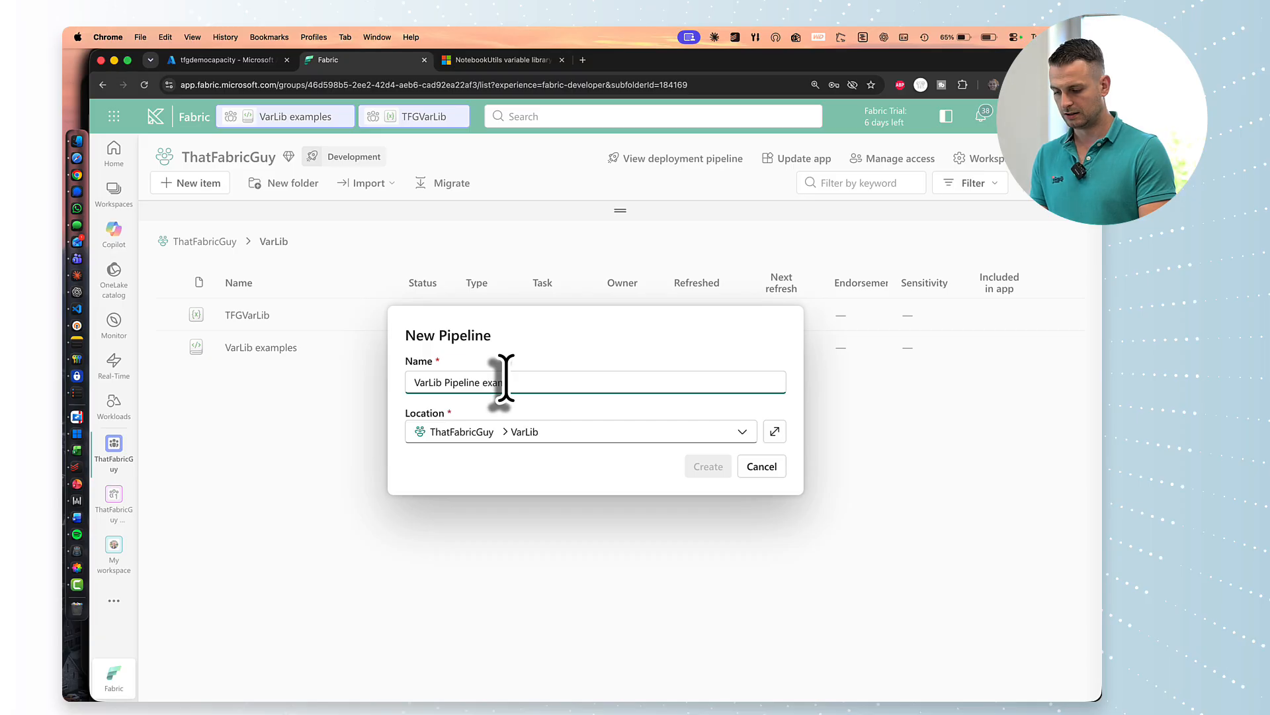
pyautogui.click(708, 466)
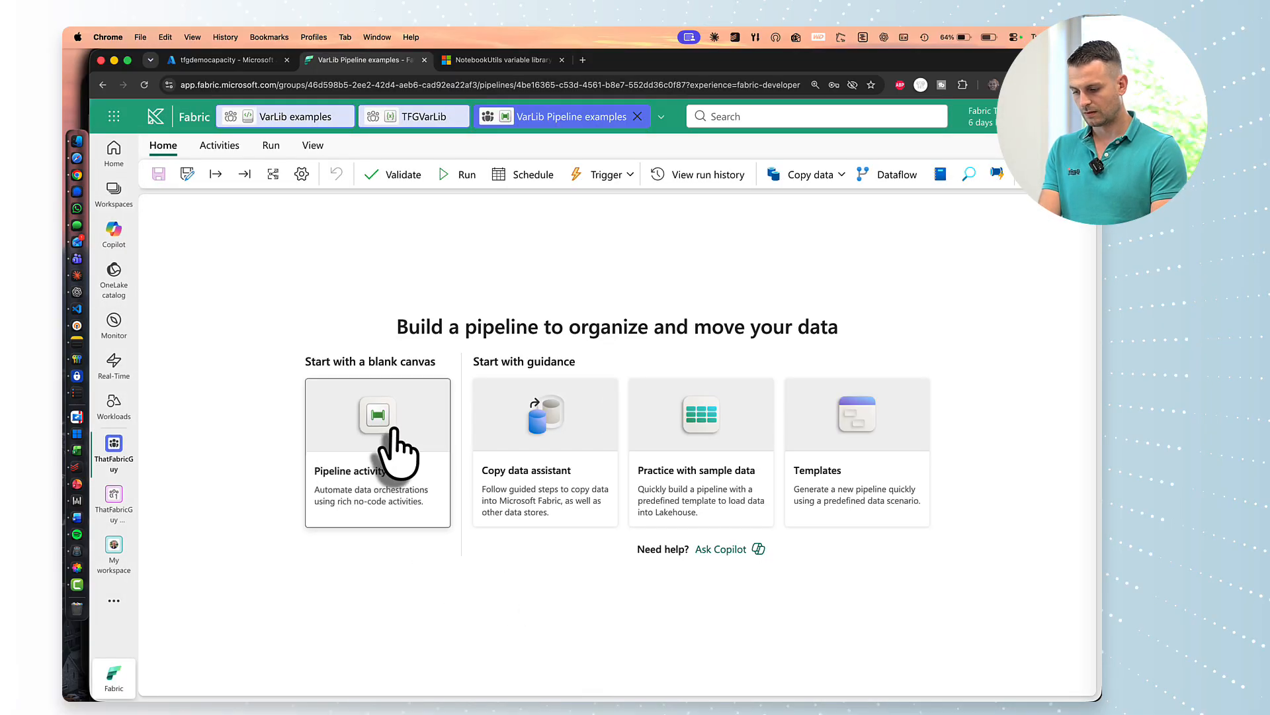
# Add a Copy data activity to the pipeline canvas.
pyautogui.click(391, 450)
pyautogui.click(519, 465)
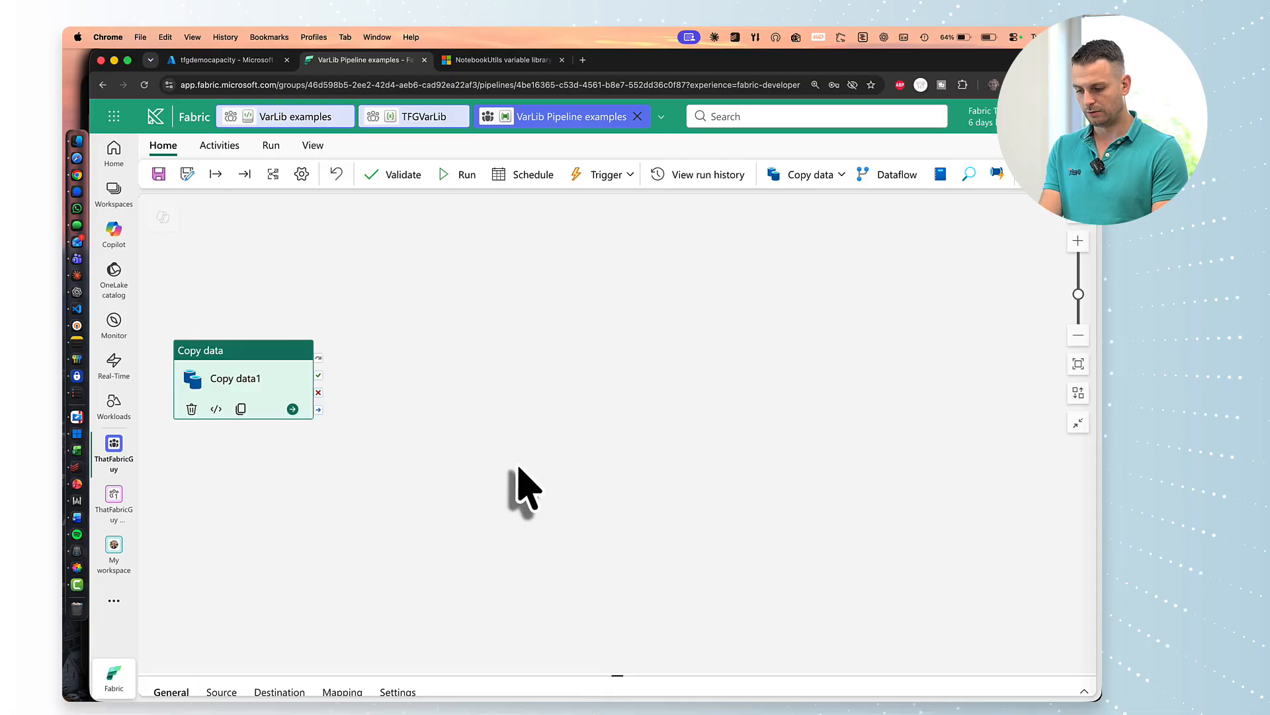
pyautogui.moveTo(327, 419); pyautogui.dragTo(424, 268)
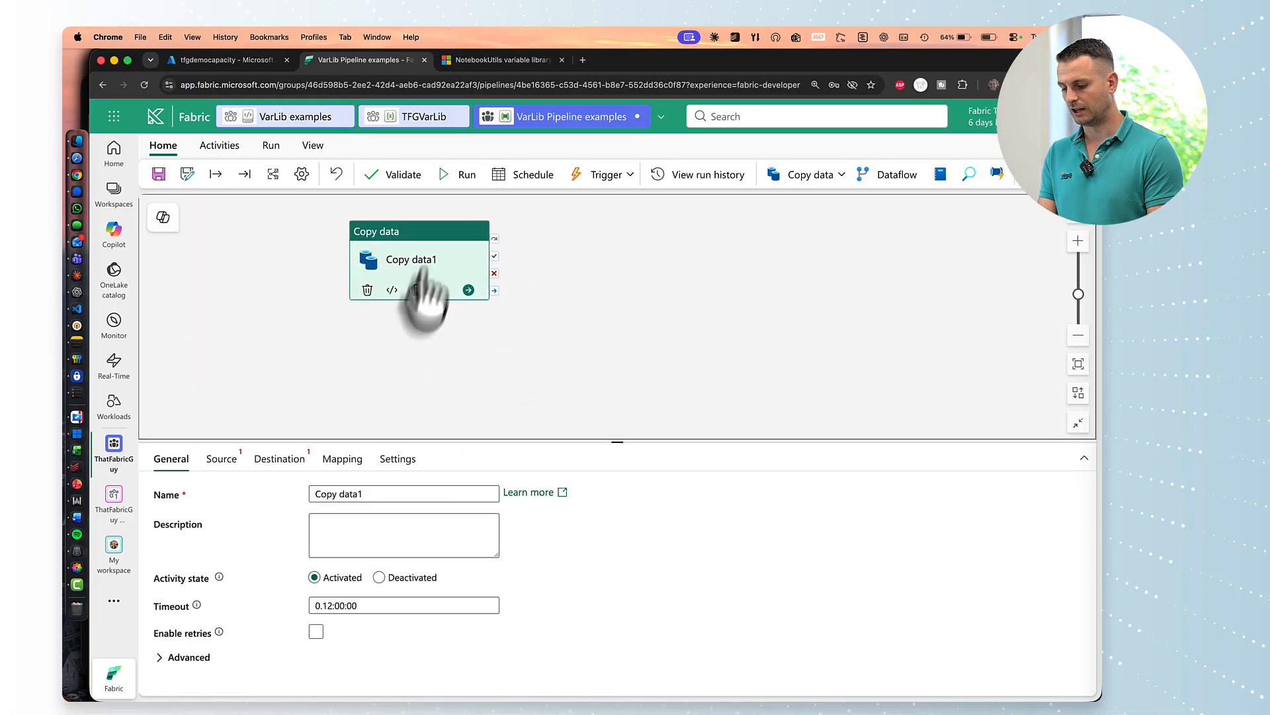
# Set its source to wwi-operational bas as Azure SQL Database with query select * from dbo.users.
pyautogui.click(225, 459)
pyautogui.click(333, 503)
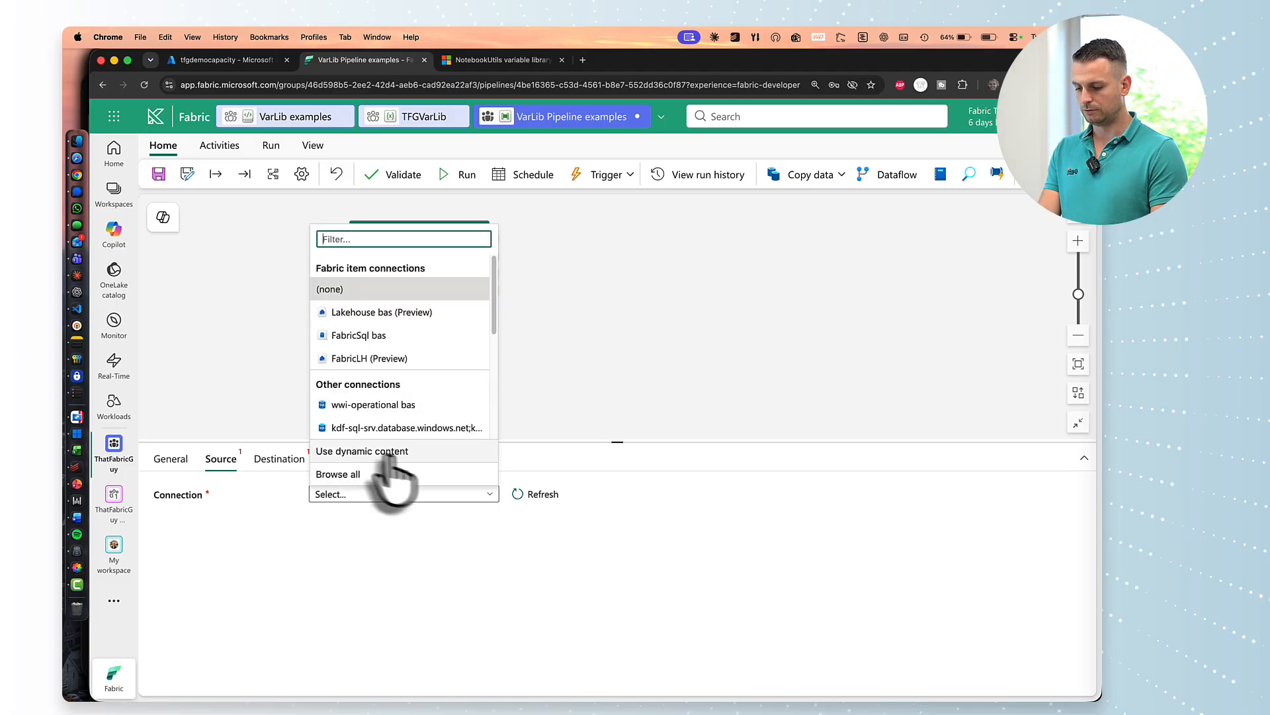
pyautogui.click(361, 406)
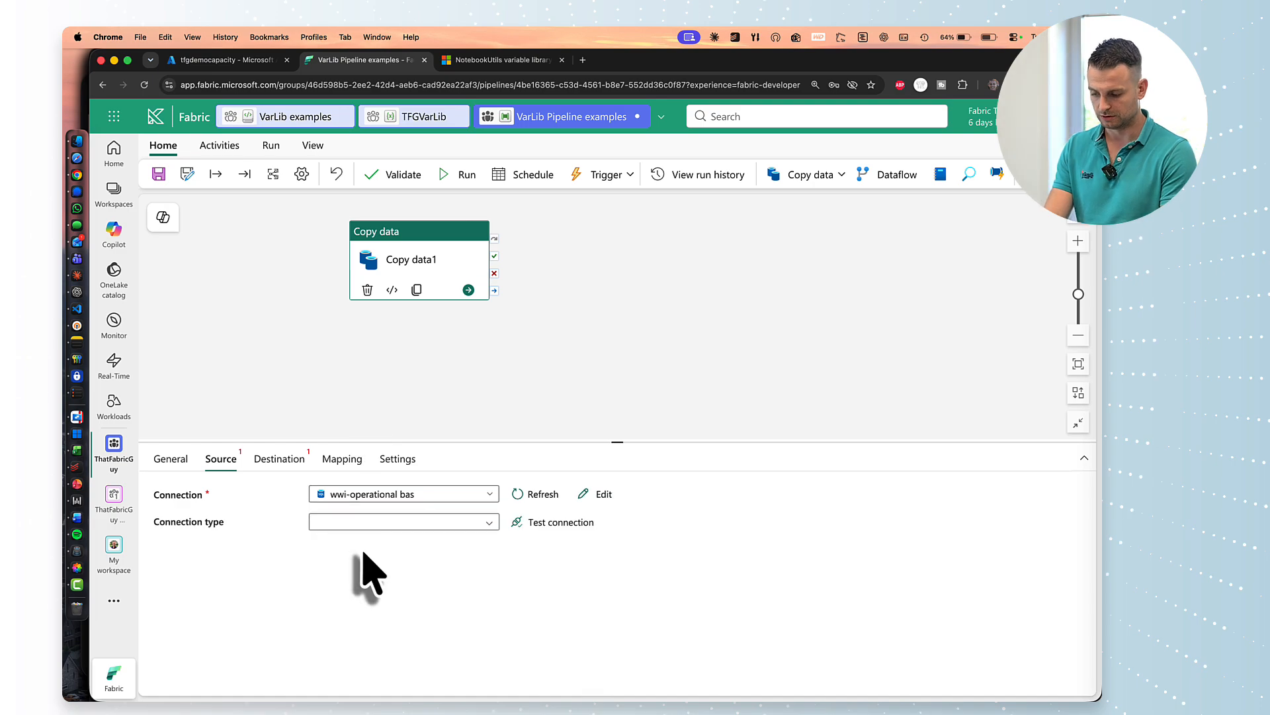
pyautogui.click(334, 522)
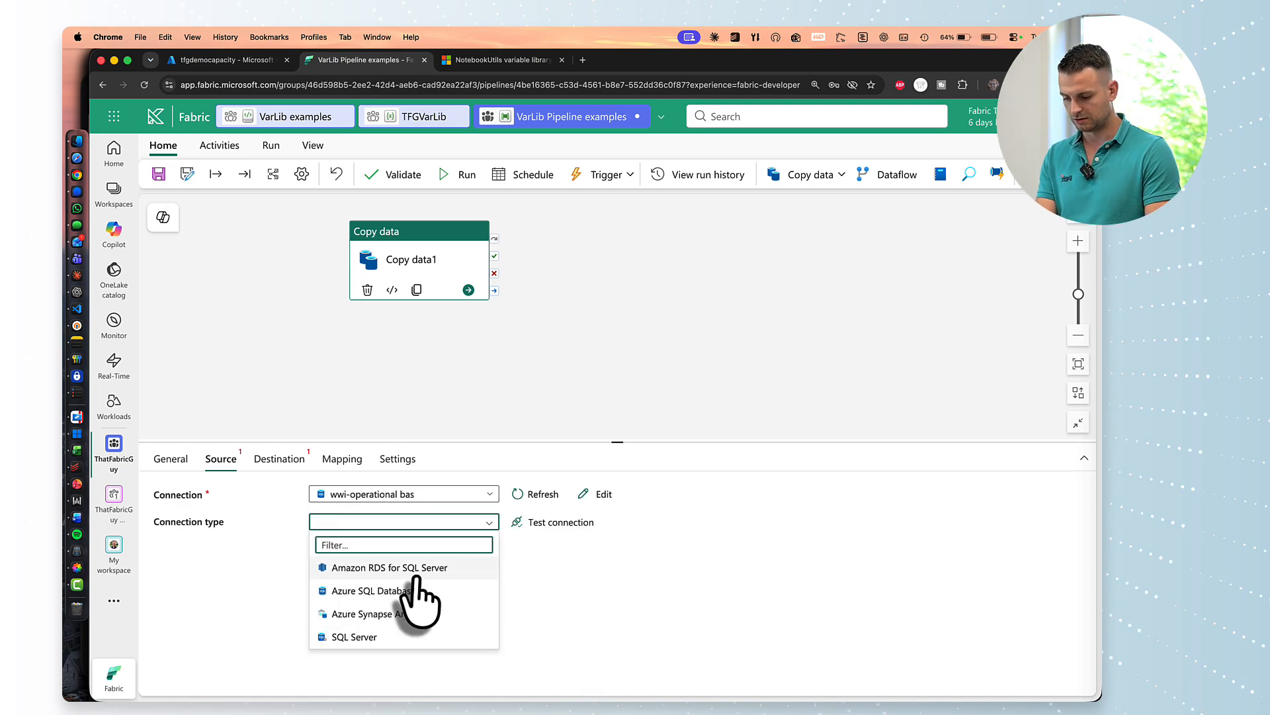
pyautogui.click(417, 590)
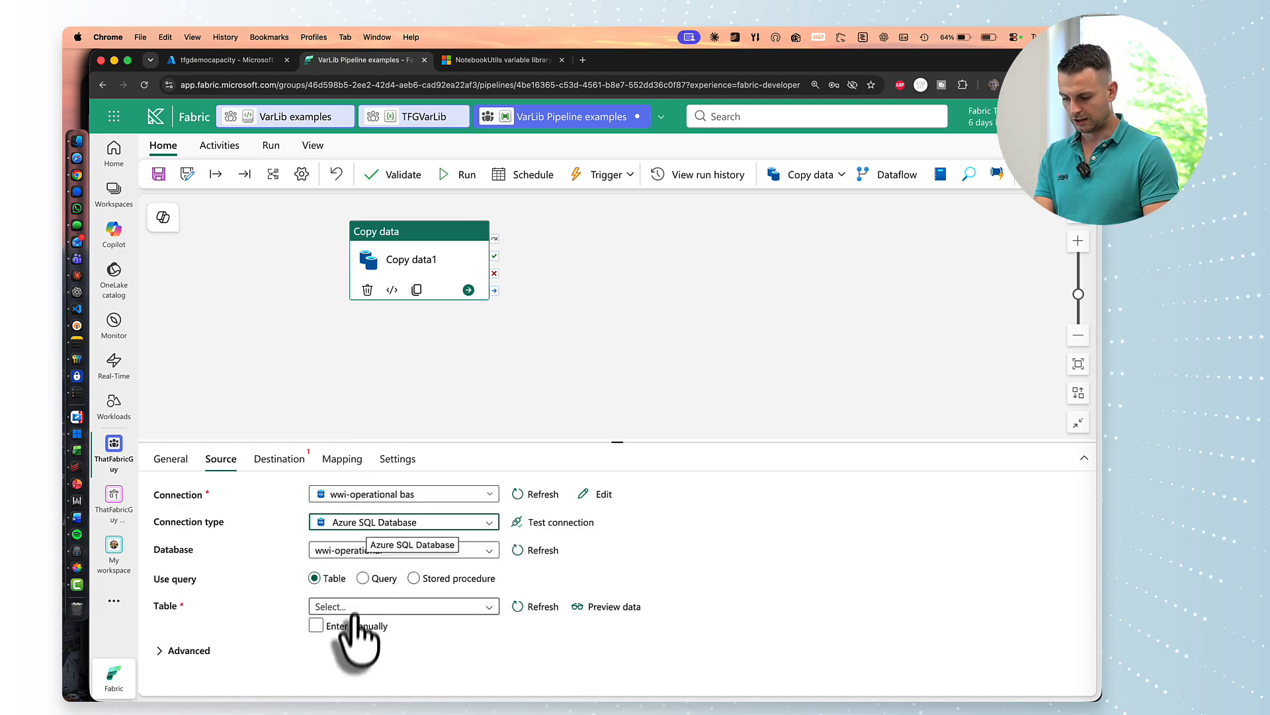
pyautogui.click(370, 578)
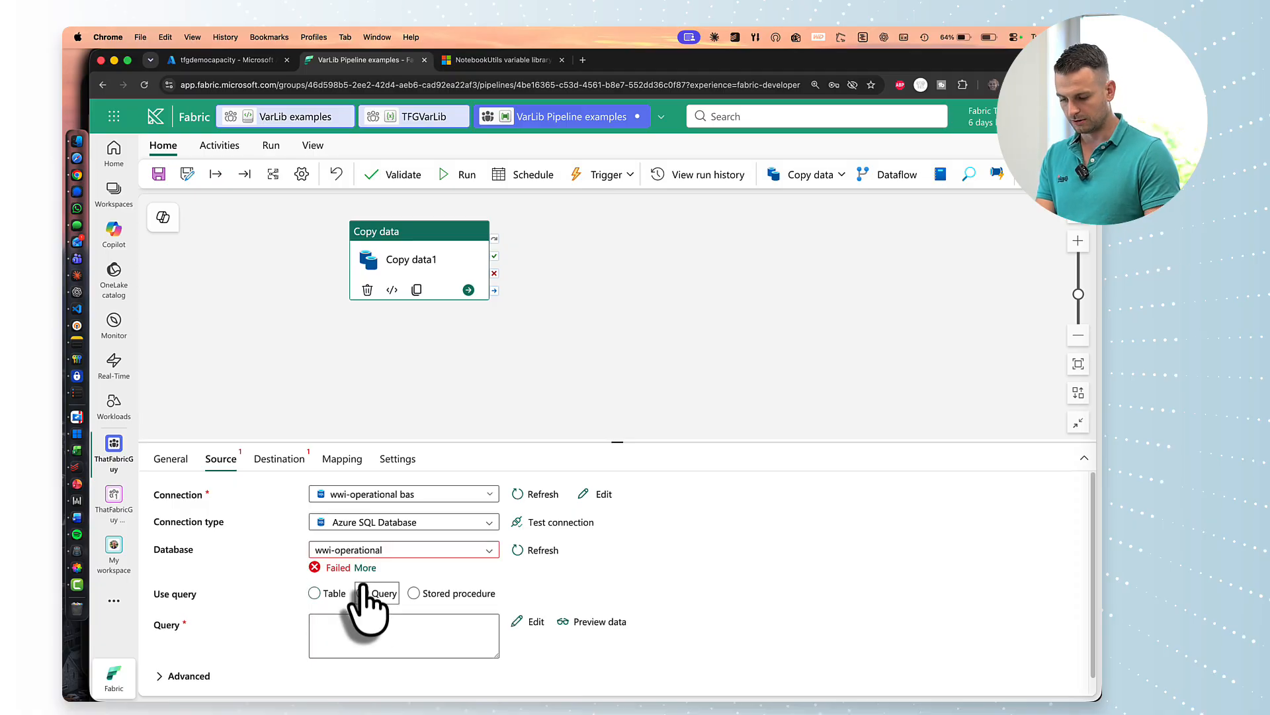
pyautogui.click(354, 625)
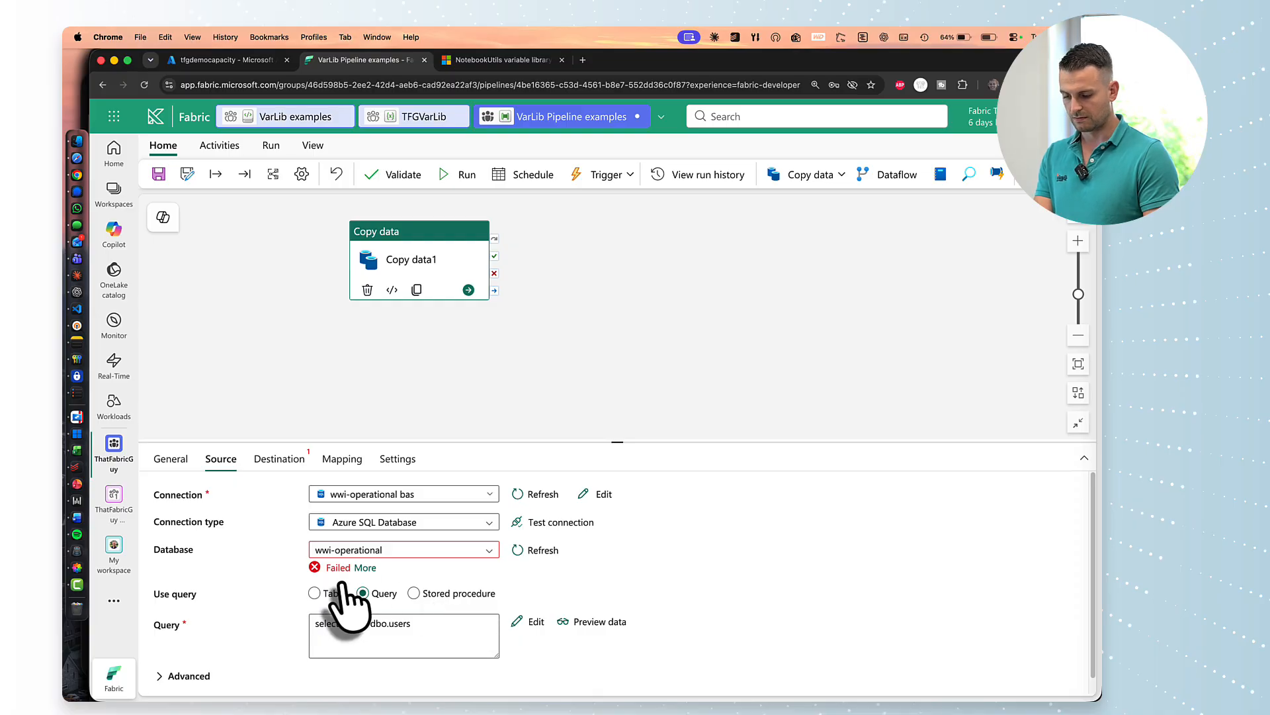
pyautogui.click(305, 638)
pyautogui.scroll(-1, 304, 639)
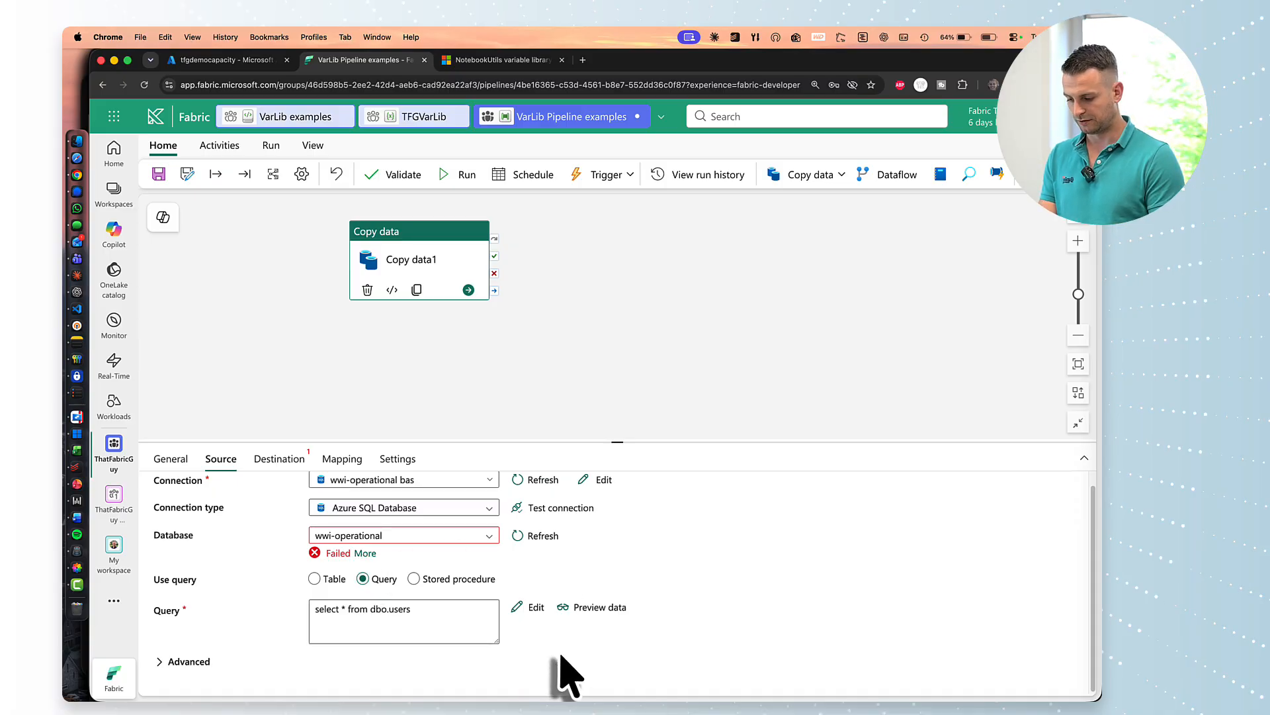
pyautogui.click(471, 345)
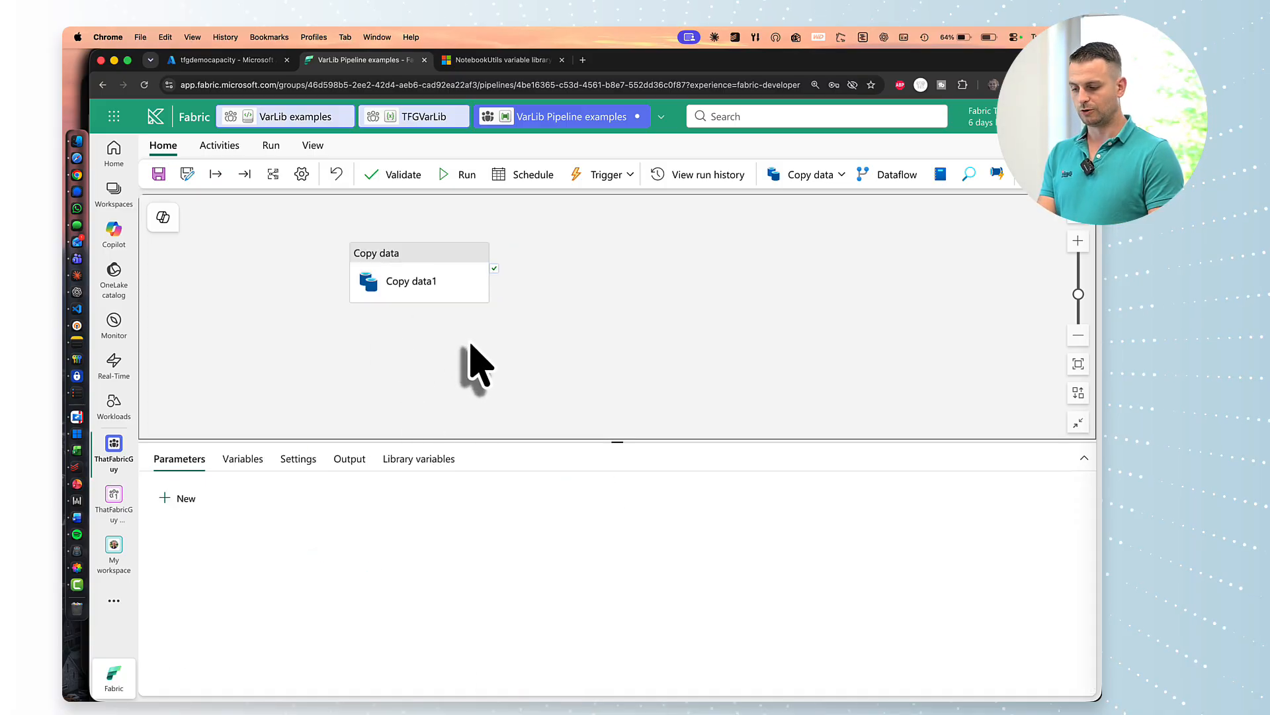
# Add the TFGVarLib variables test_int and environment to the pipeline's library variables.
pyautogui.click(431, 460)
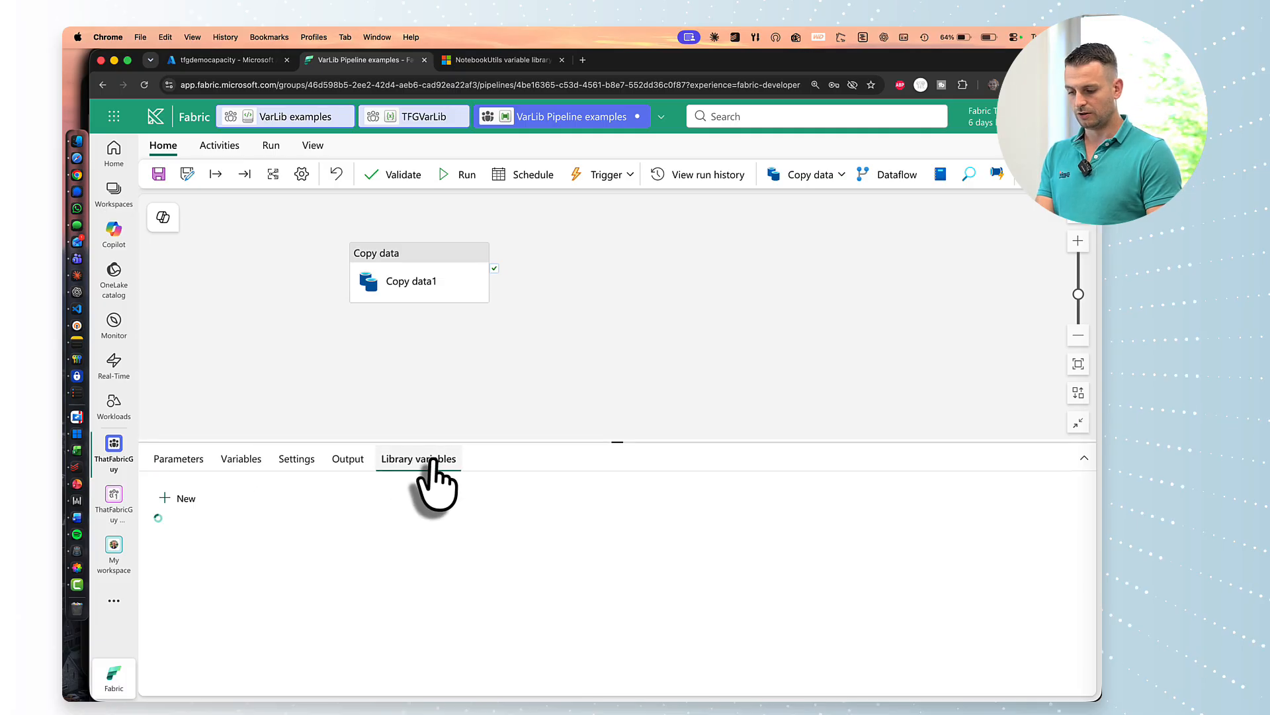
pyautogui.click(177, 499)
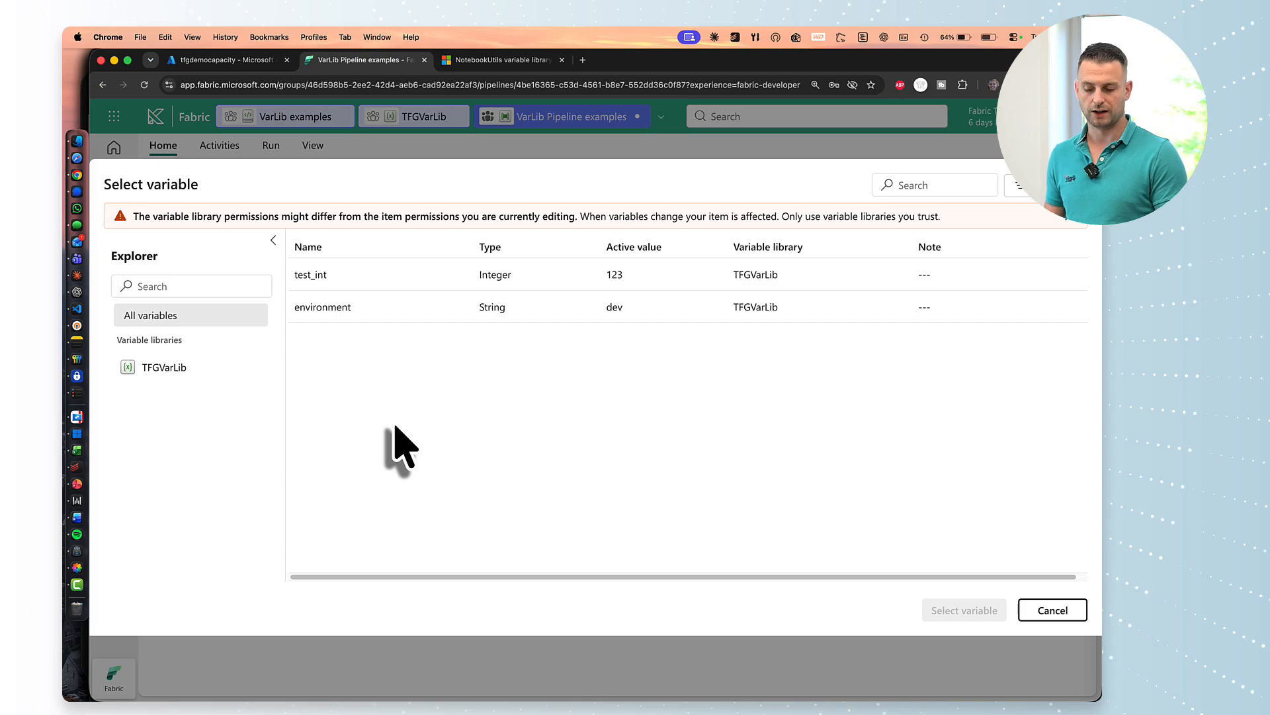
pyautogui.click(351, 306)
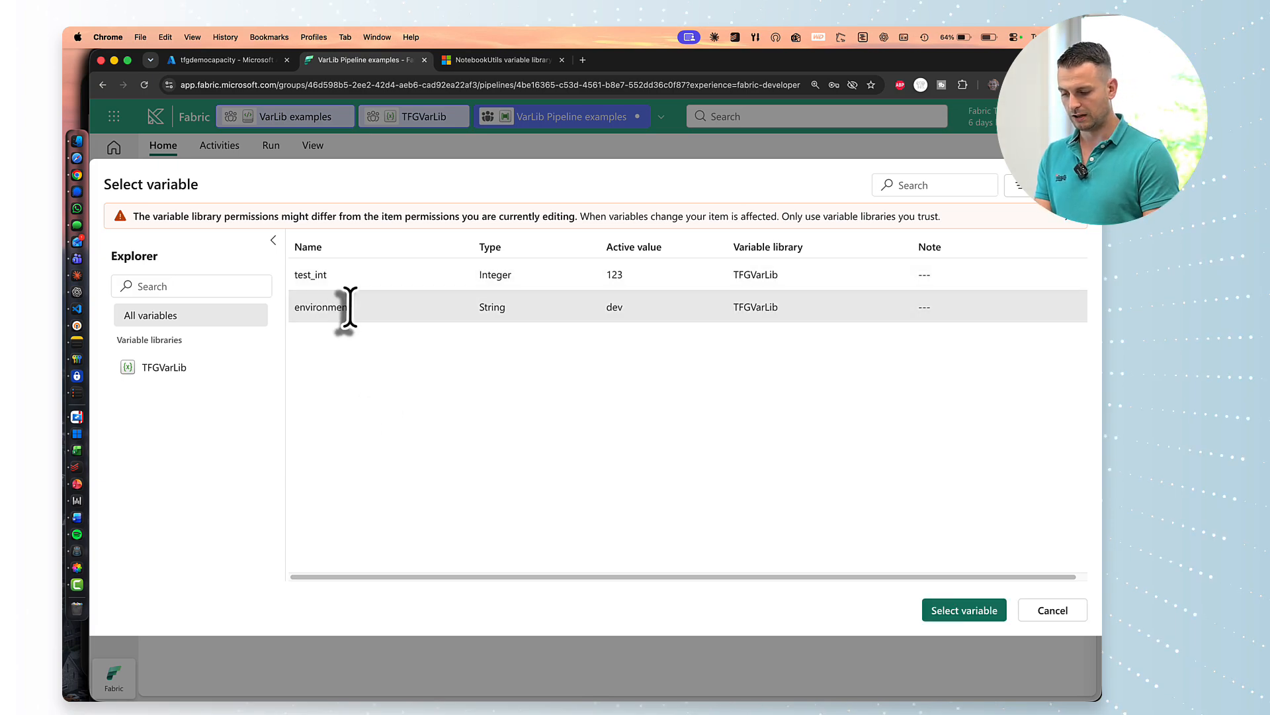
pyautogui.click(344, 276)
pyautogui.click(957, 609)
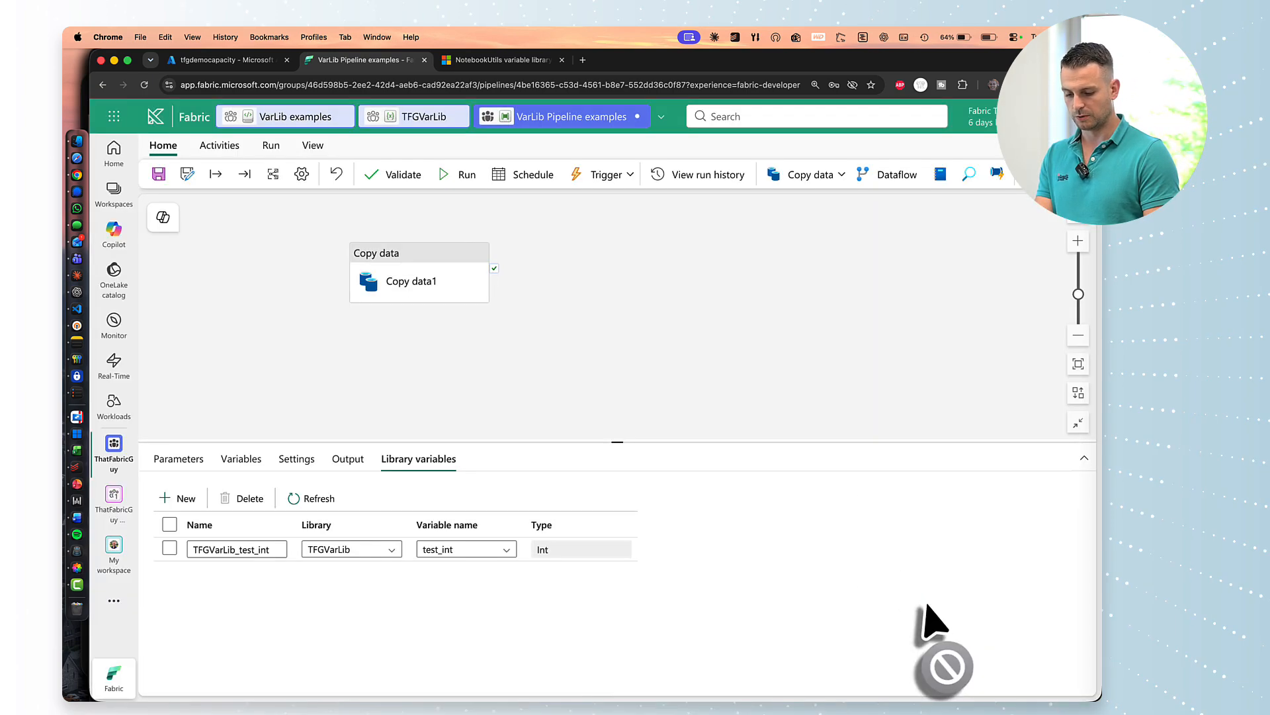
pyautogui.click(173, 499)
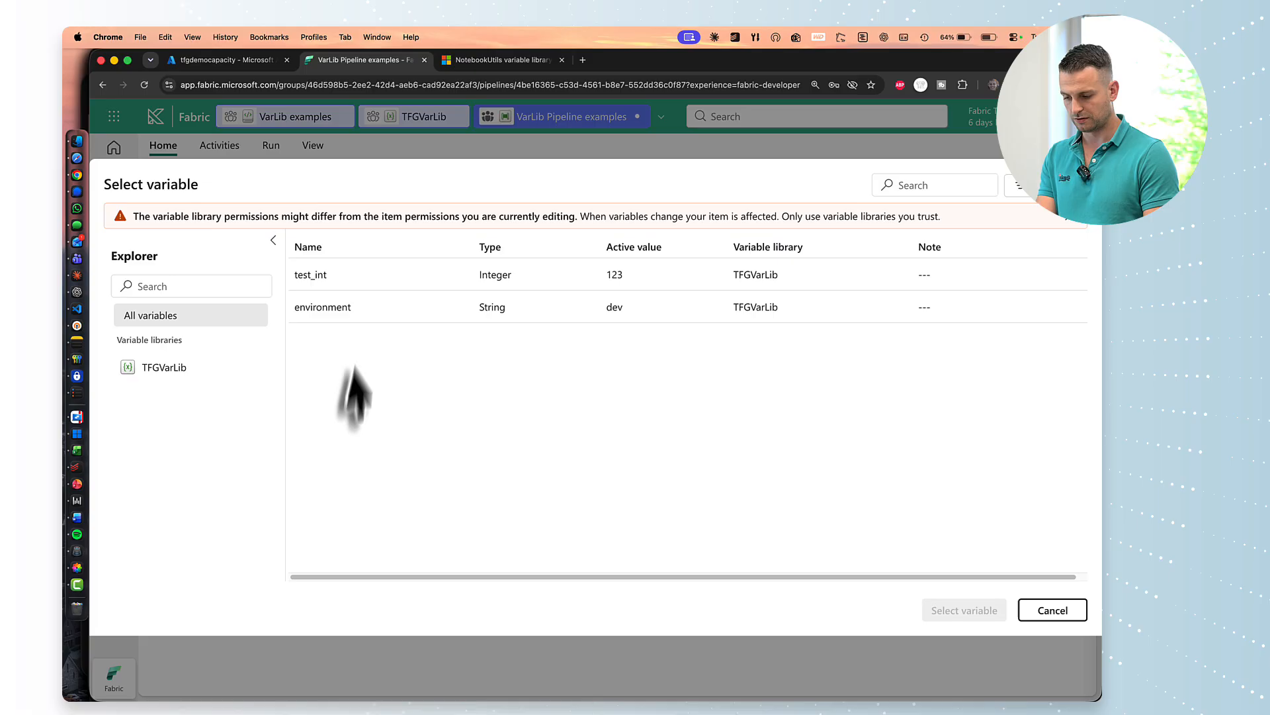
pyautogui.click(354, 319)
pyautogui.click(964, 609)
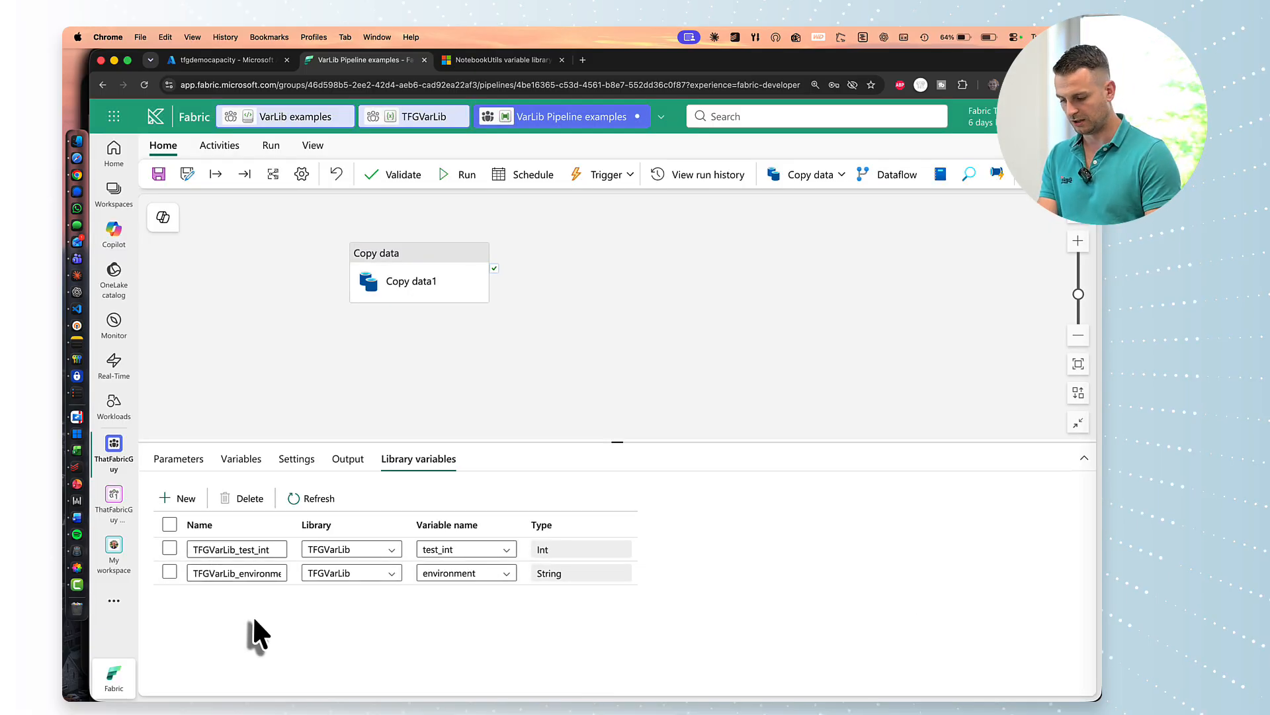
# Open Fabric settings from the header menu.
pyautogui.click(355, 397)
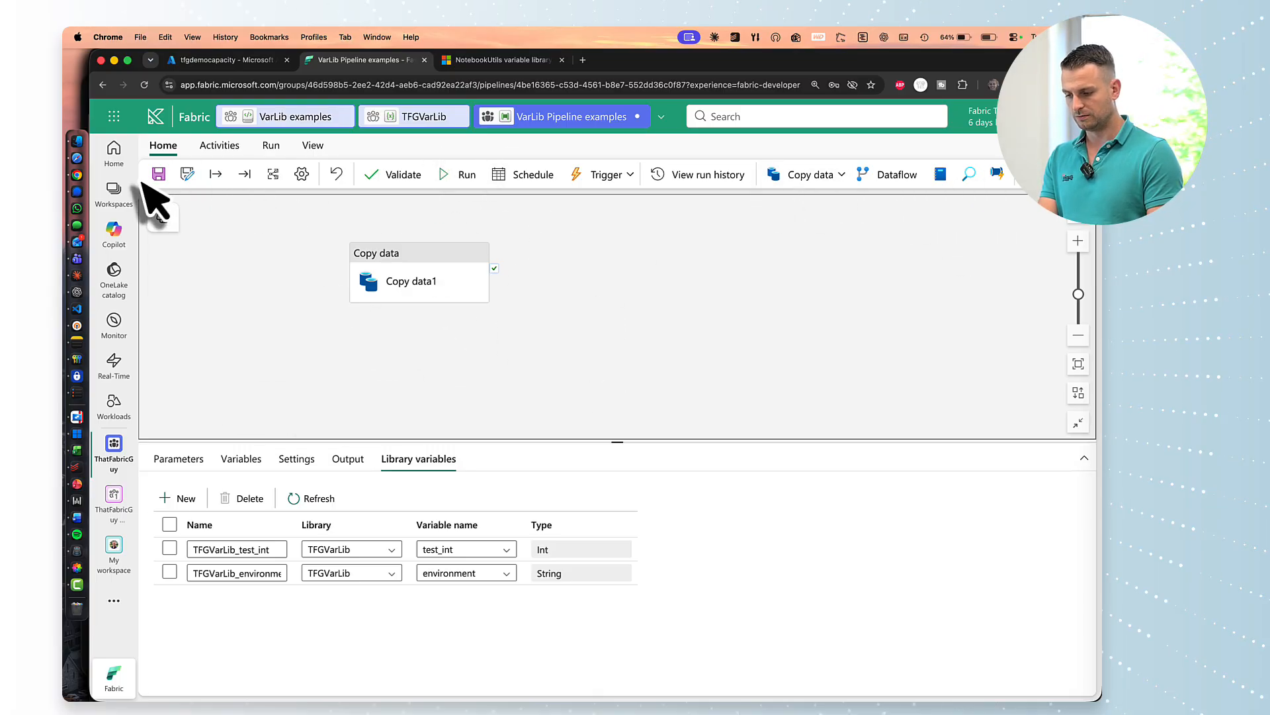
pyautogui.click(1052, 116)
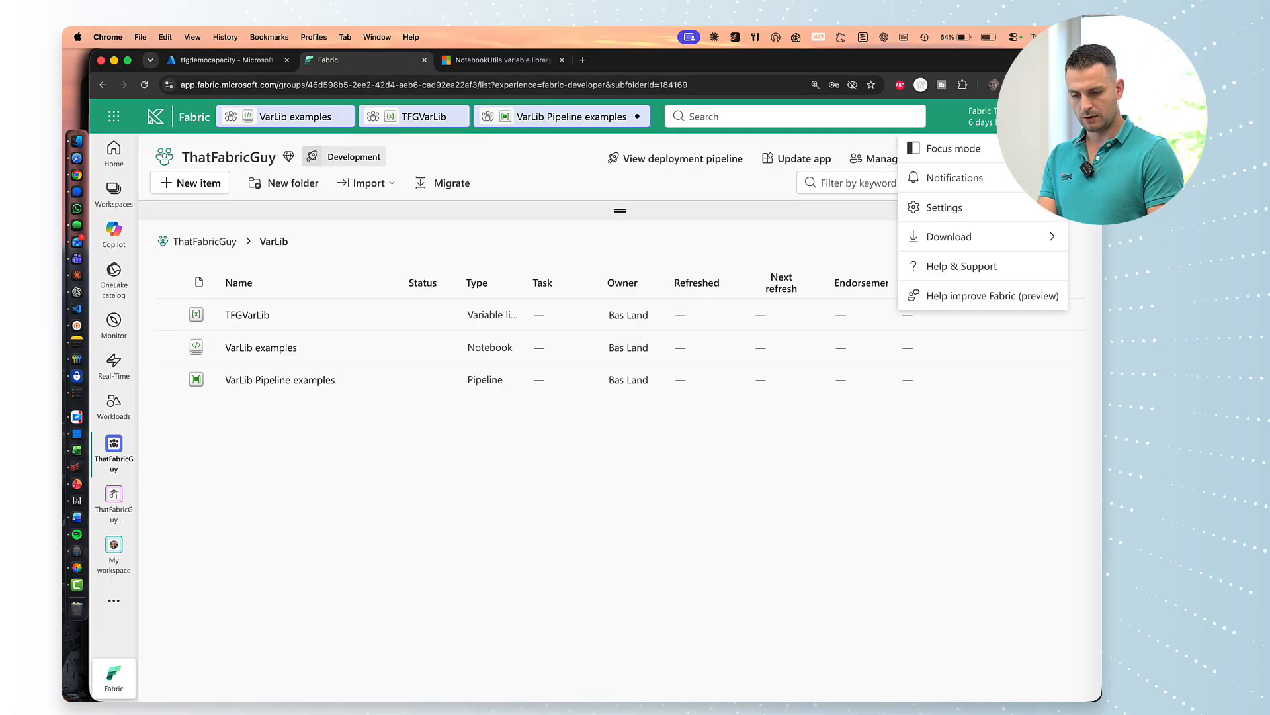
pyautogui.click(946, 207)
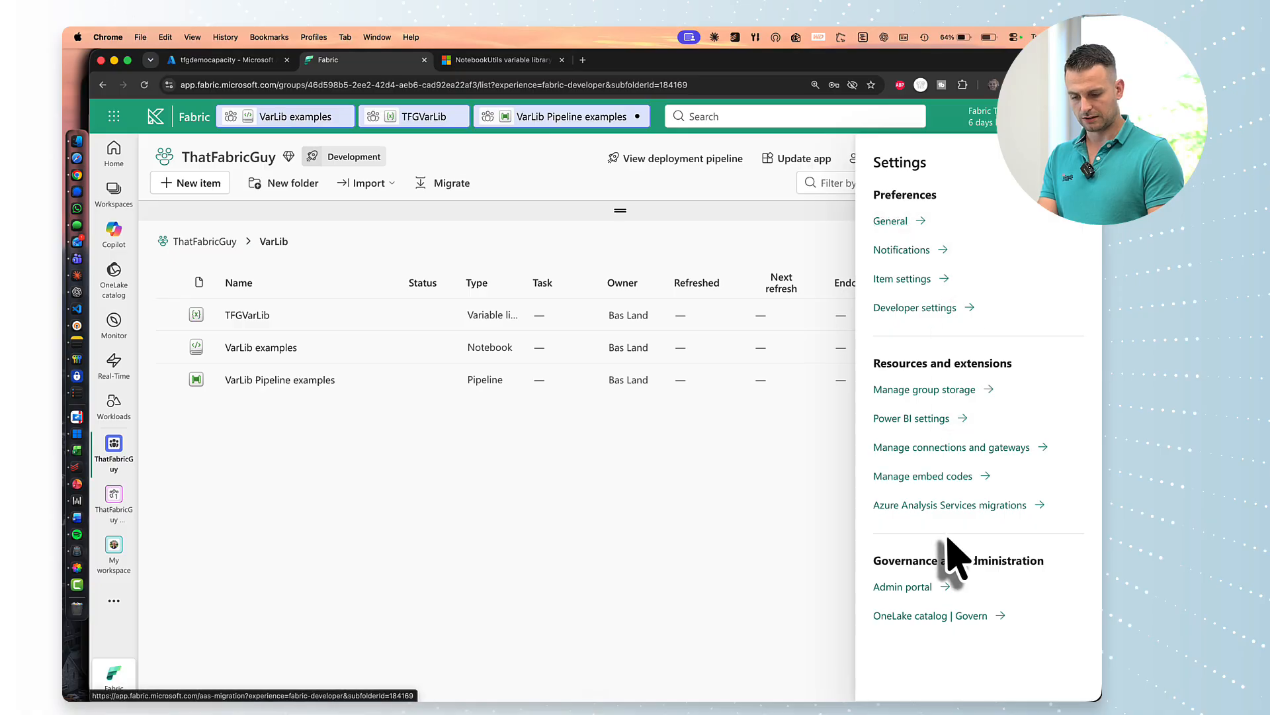
# Copy the aop-internal-dwh connection's Connection ID from its settings, then return to the pipeline.
pyautogui.click(939, 447)
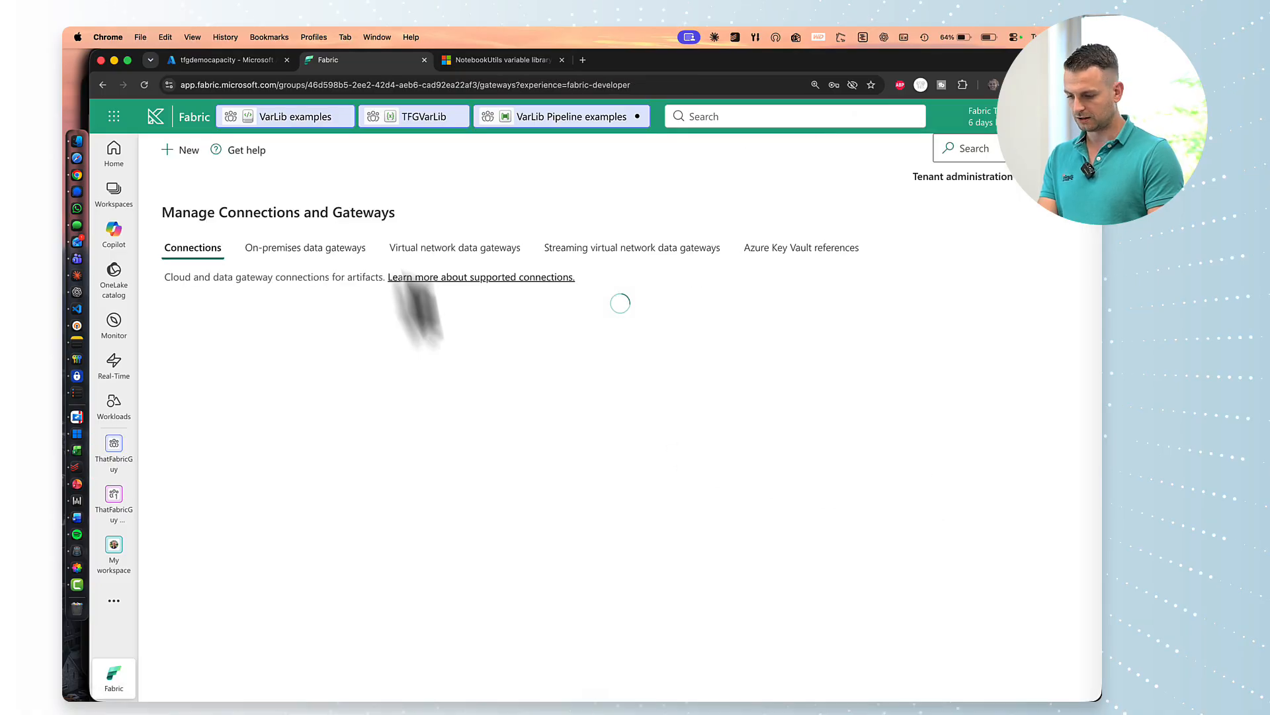
pyautogui.click(388, 350)
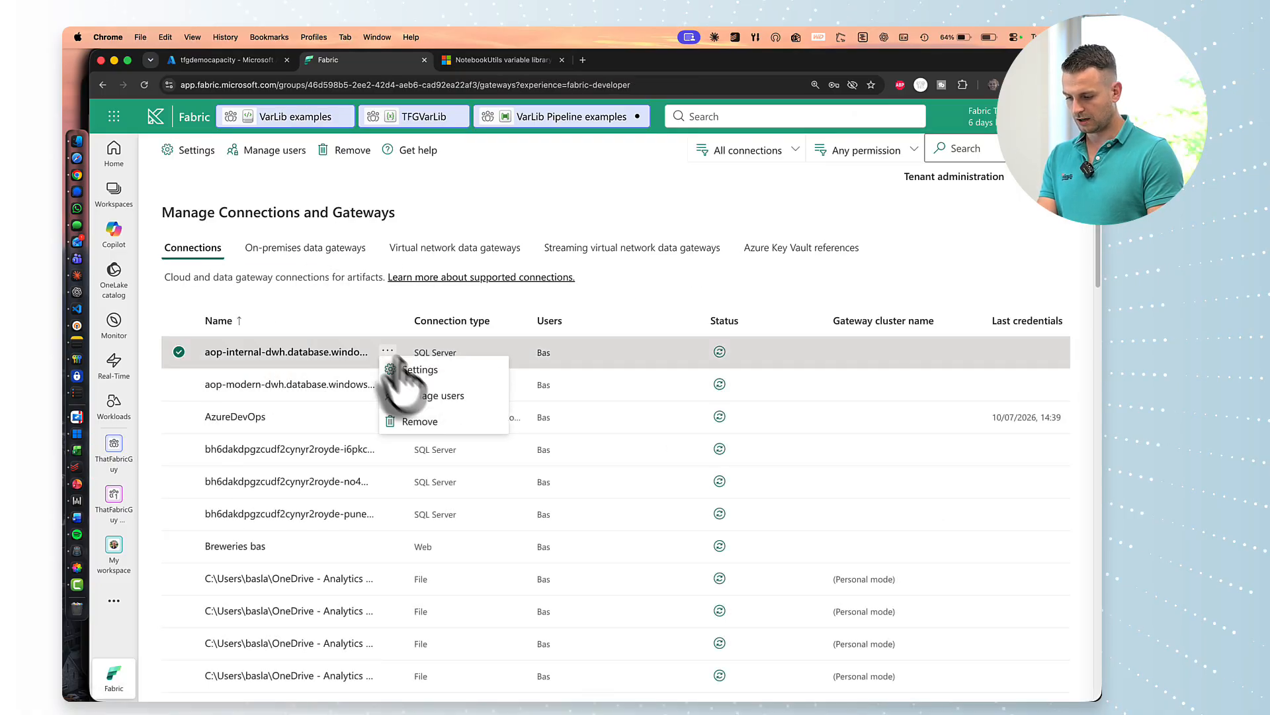
pyautogui.click(413, 370)
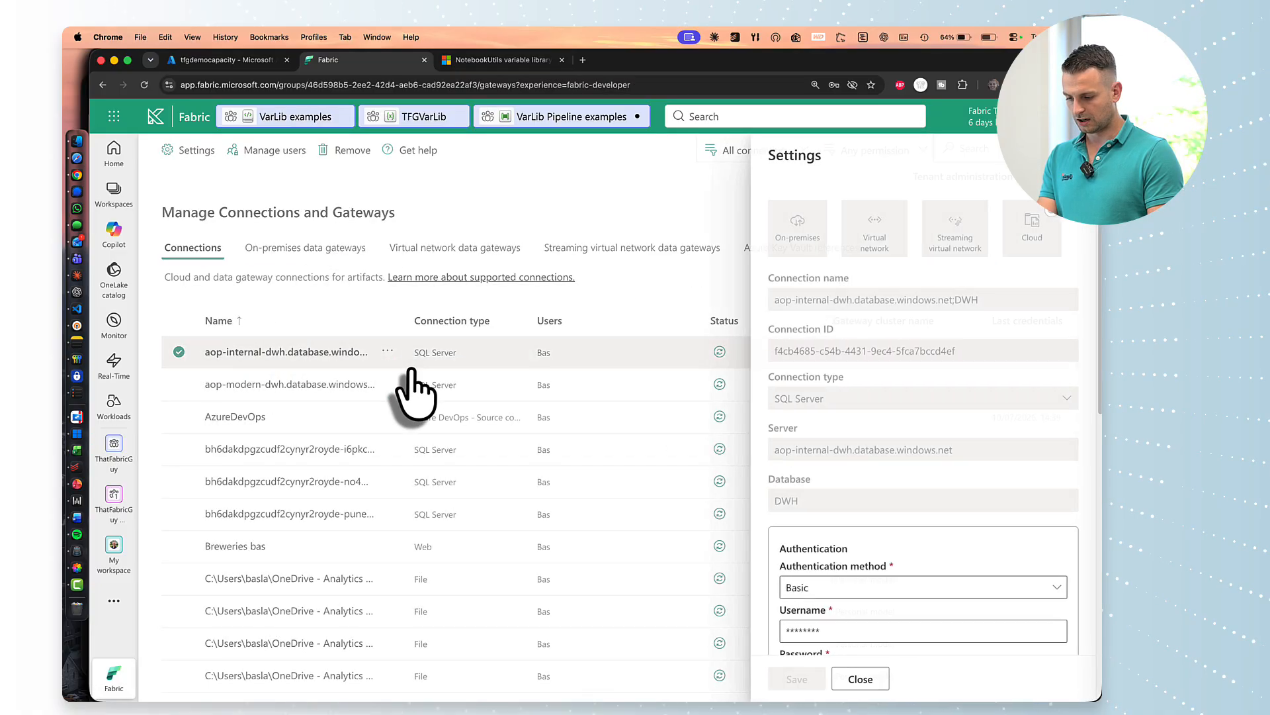
pyautogui.tripleClick(798, 358)
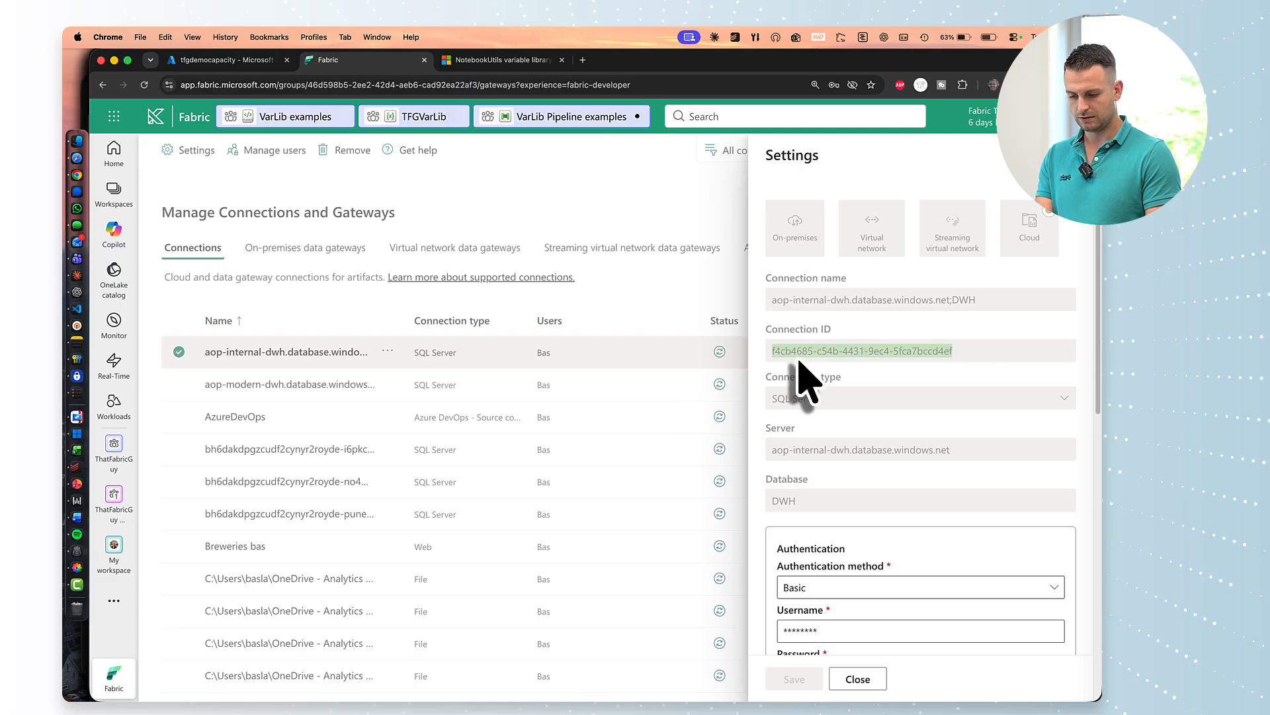
pyautogui.click(561, 119)
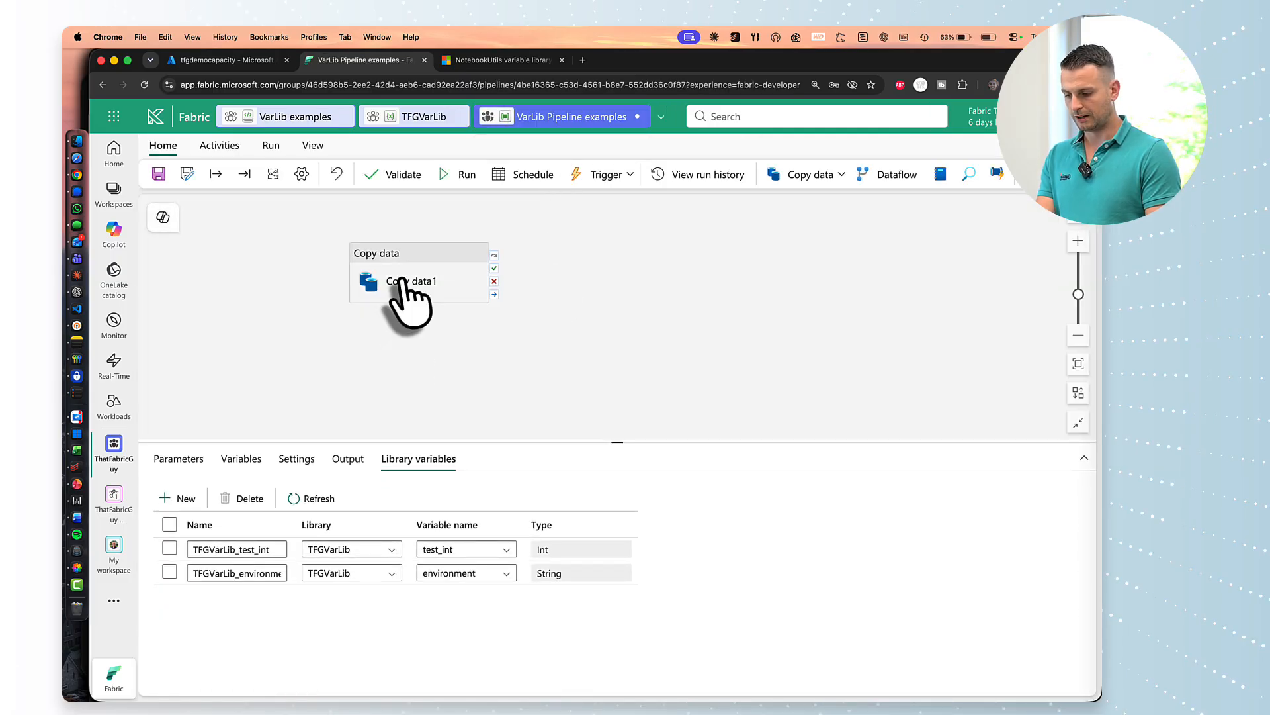
# Switch Copy data1's source connection to dynamic content.
pyautogui.click(402, 279)
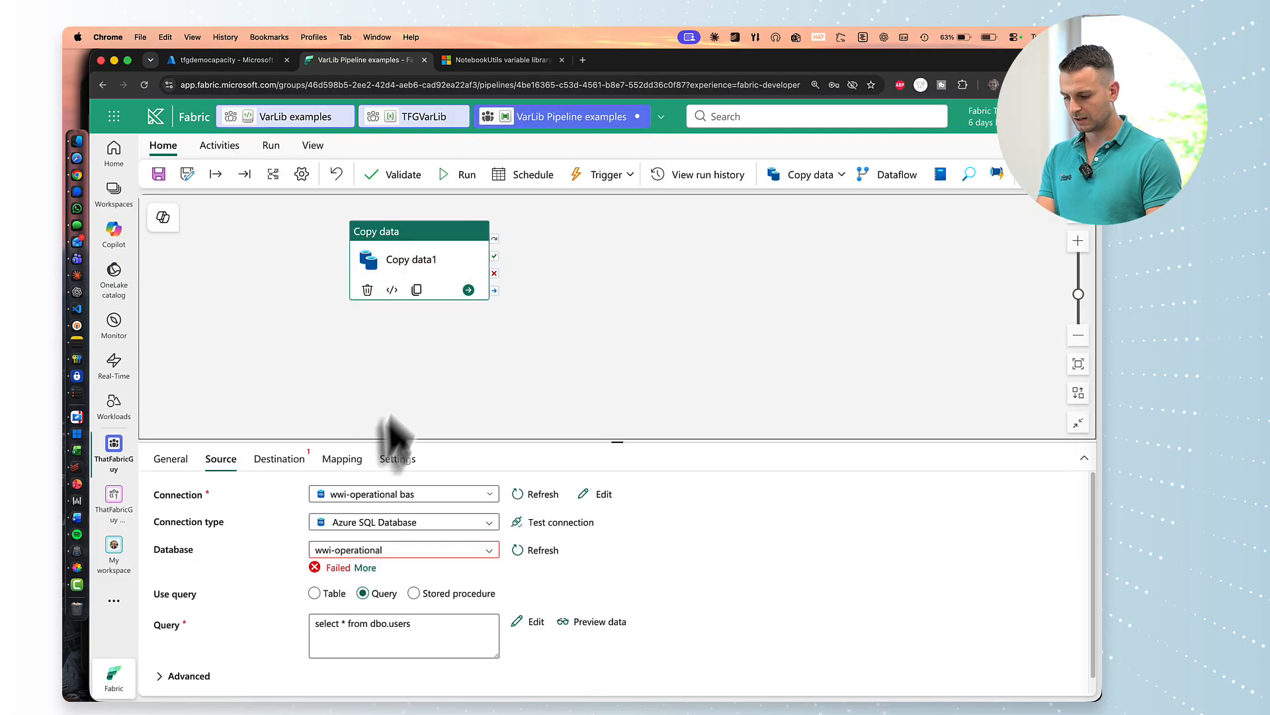
pyautogui.click(478, 494)
pyautogui.click(345, 496)
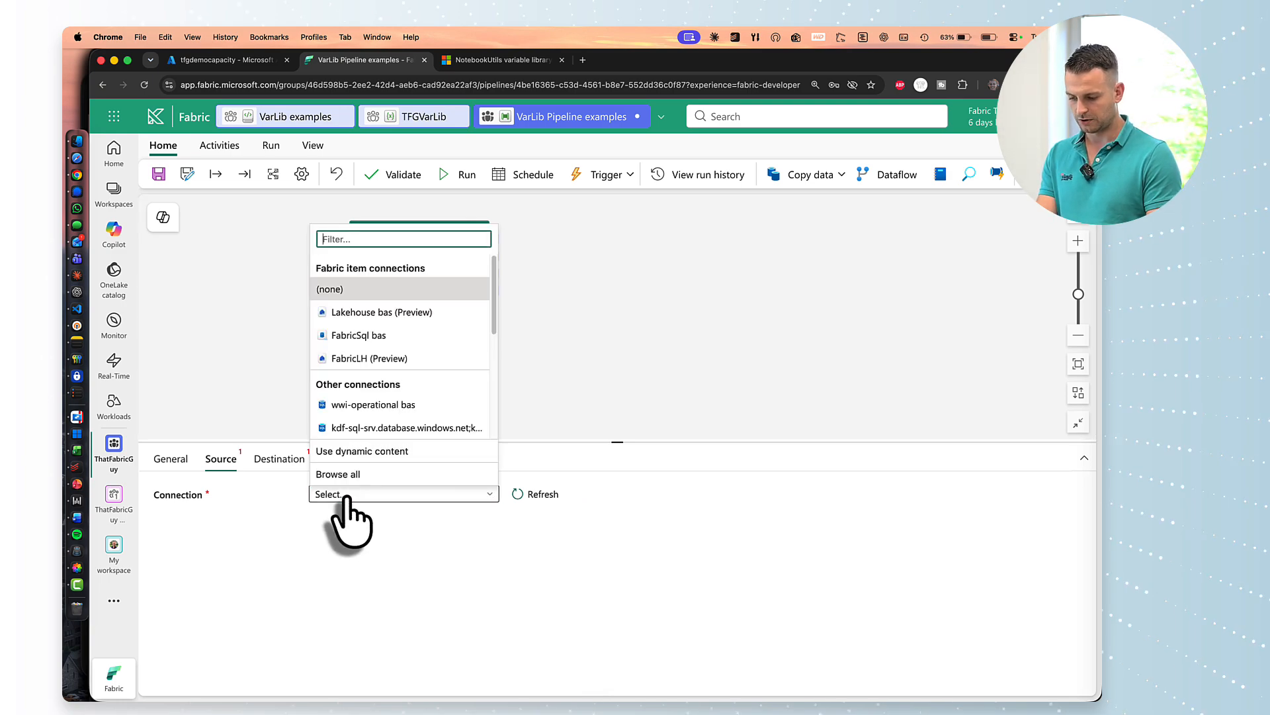
pyautogui.click(367, 450)
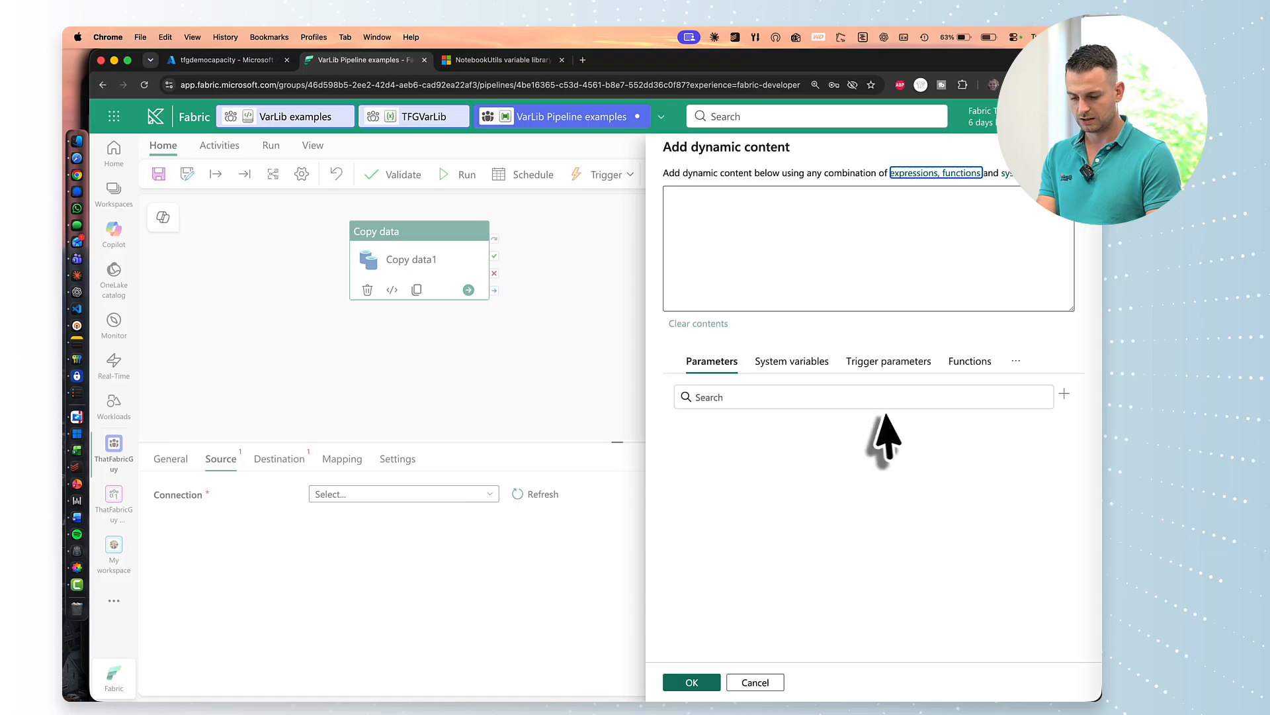
pyautogui.click(839, 363)
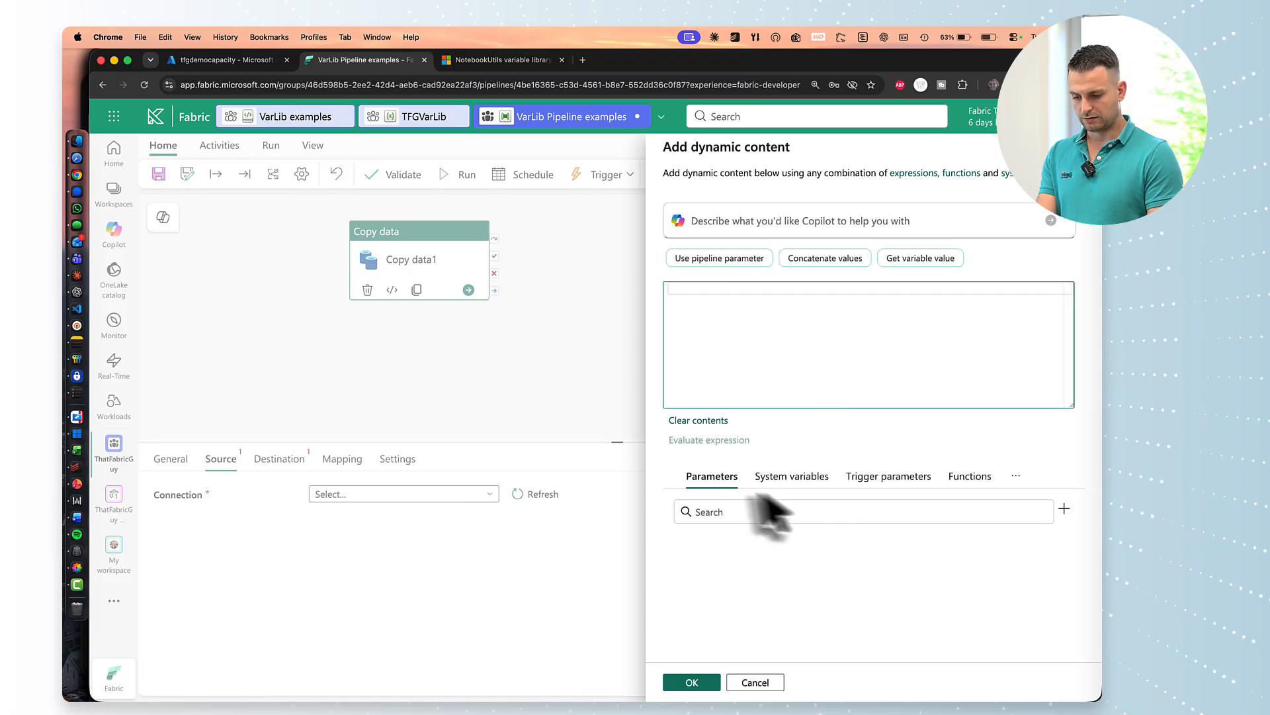
# Insert the if function with a nested equals from Logical Functions.
pyautogui.click(965, 478)
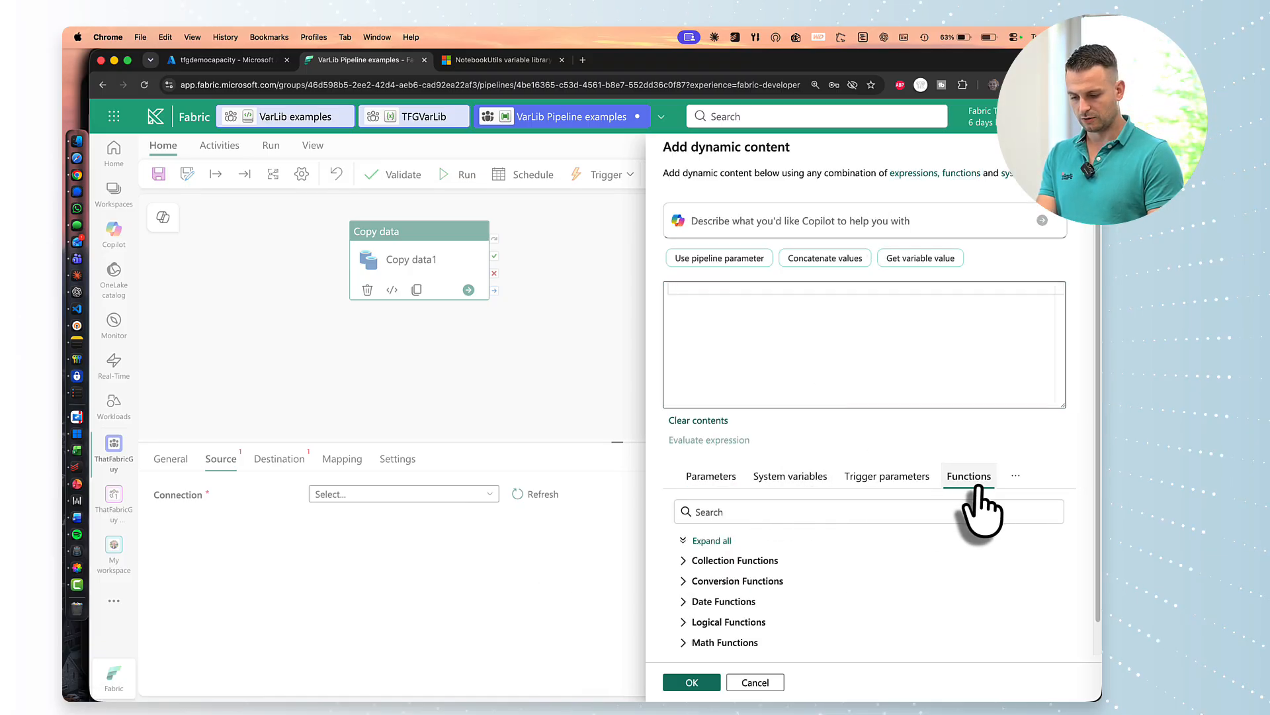
pyautogui.scroll(-1, 833, 652)
pyautogui.click(701, 588)
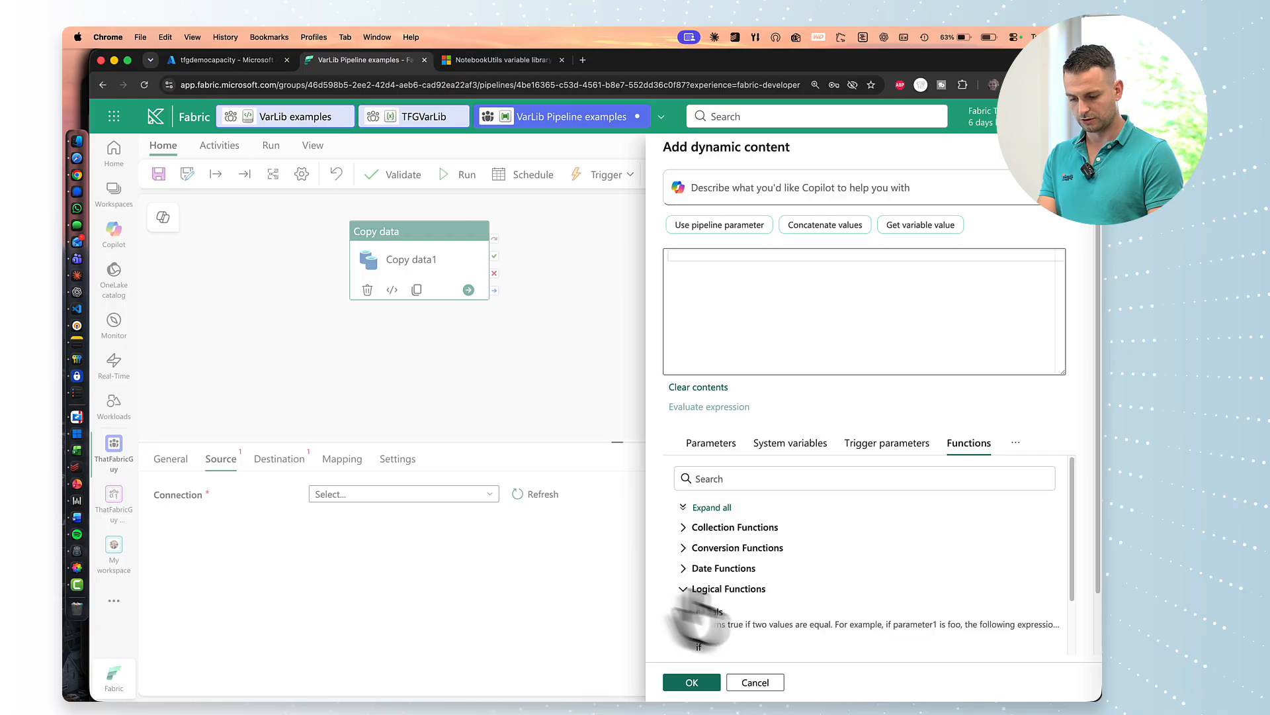
pyautogui.scroll(-3, 757, 604)
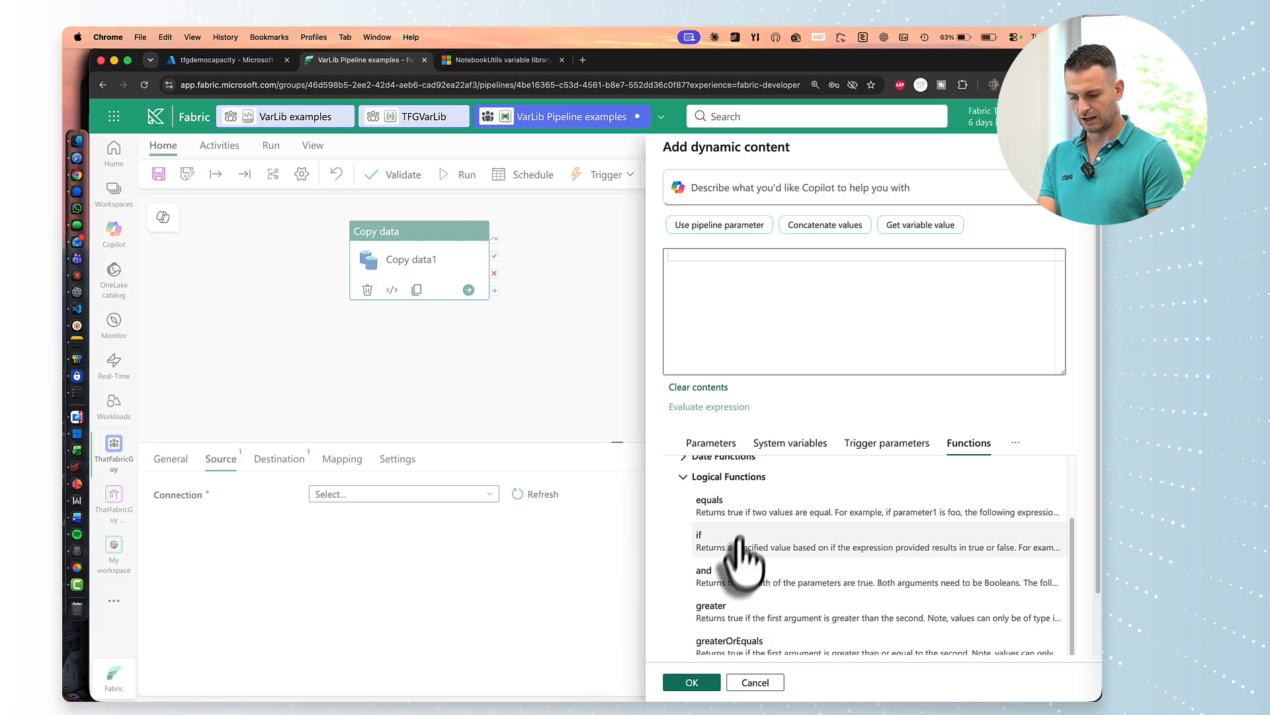
pyautogui.click(687, 256)
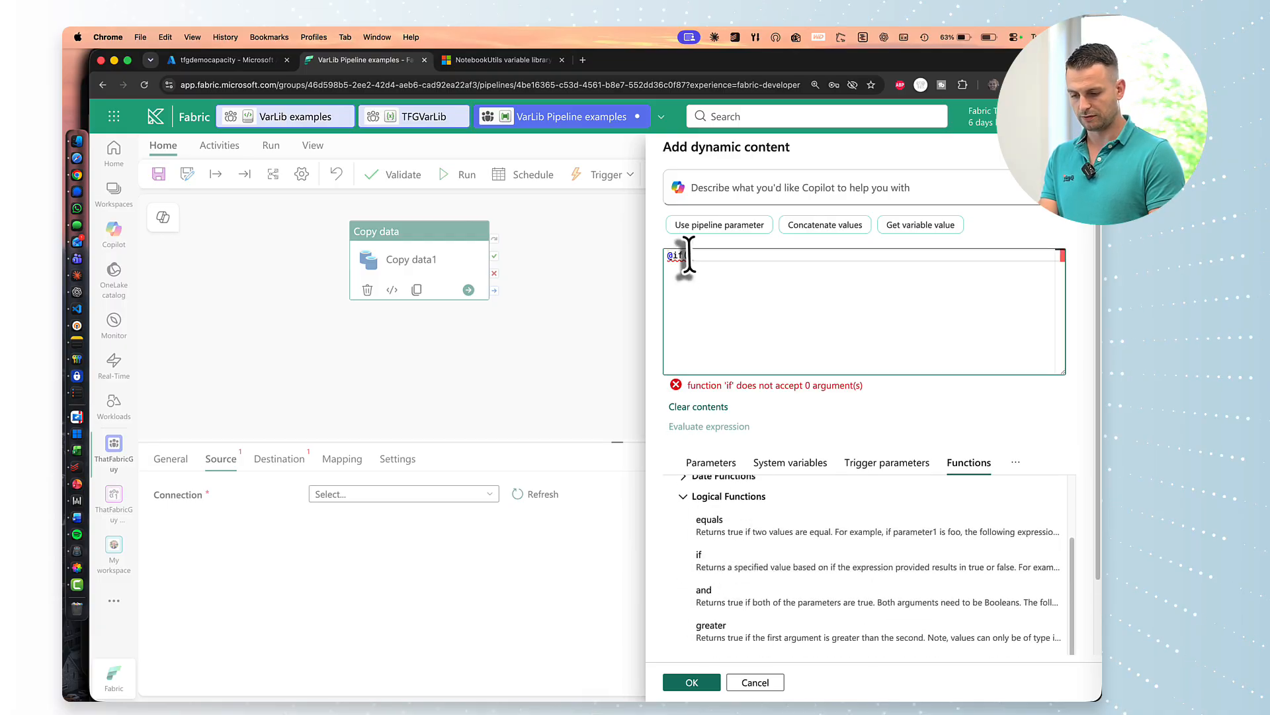
pyautogui.click(738, 533)
pyautogui.click(725, 255)
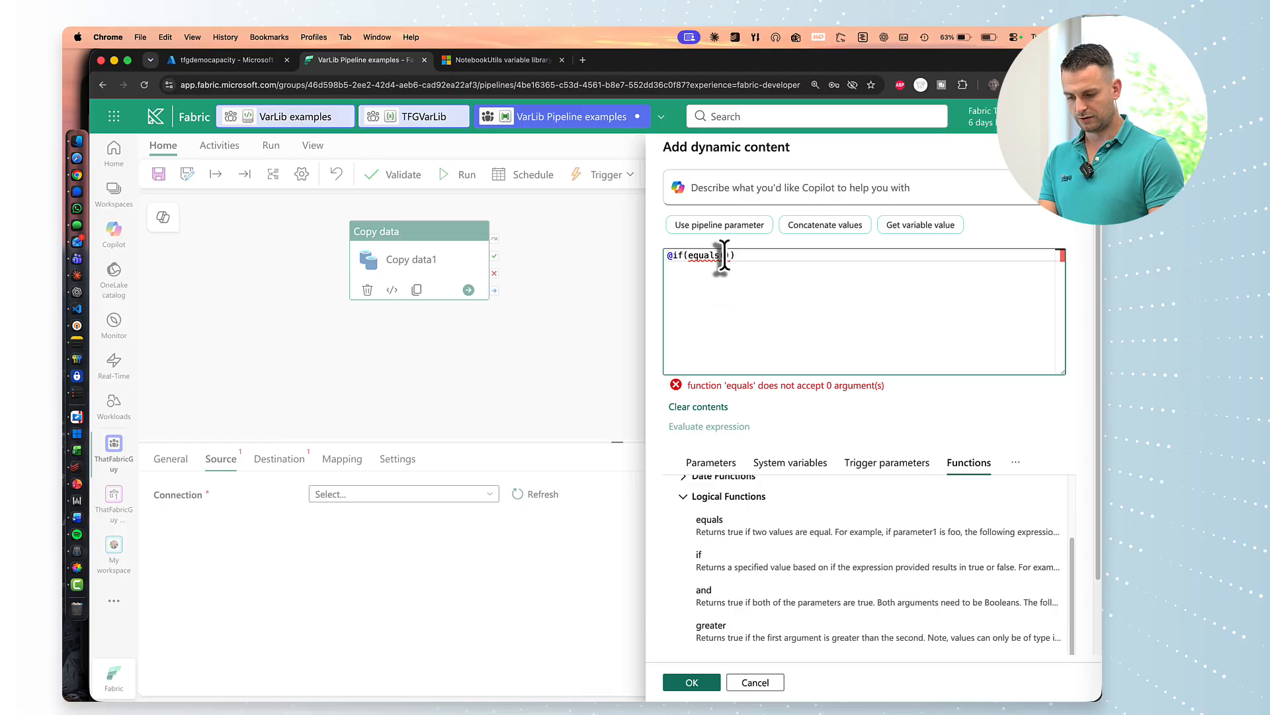
# Fill equals with the TFGVarLib_environment library variable and "dev".
pyautogui.click(1016, 462)
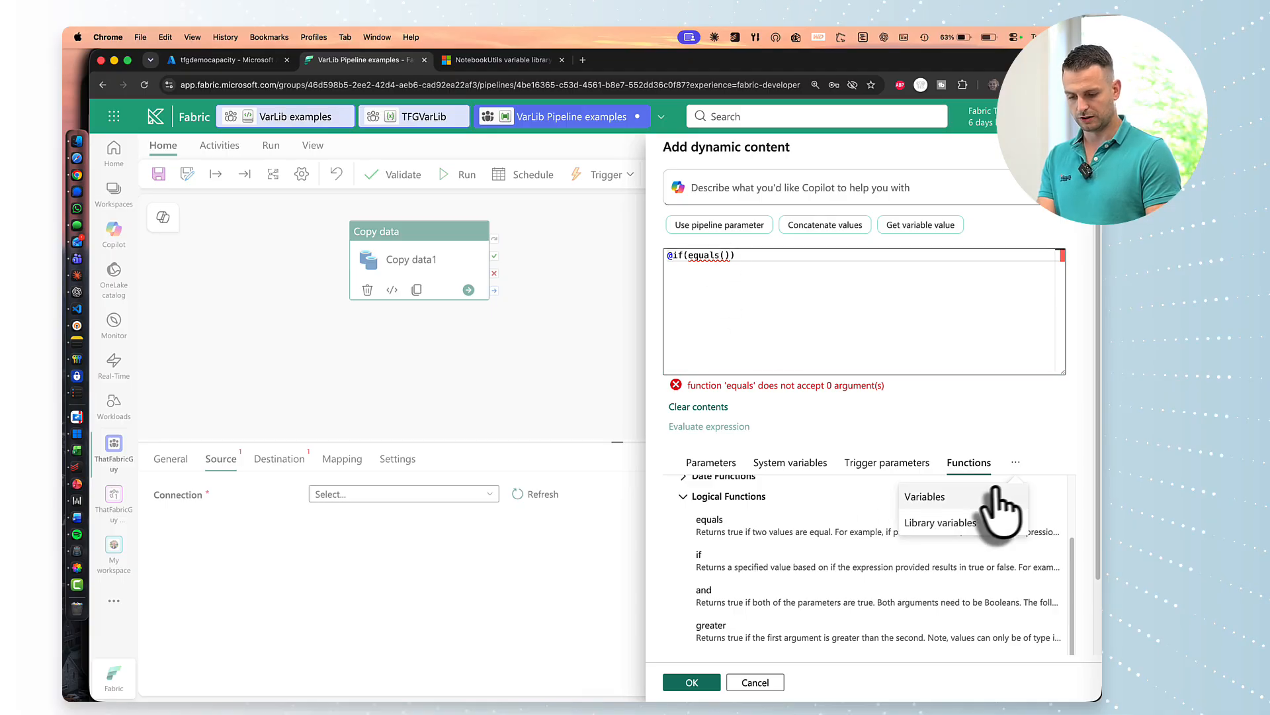
pyautogui.click(942, 522)
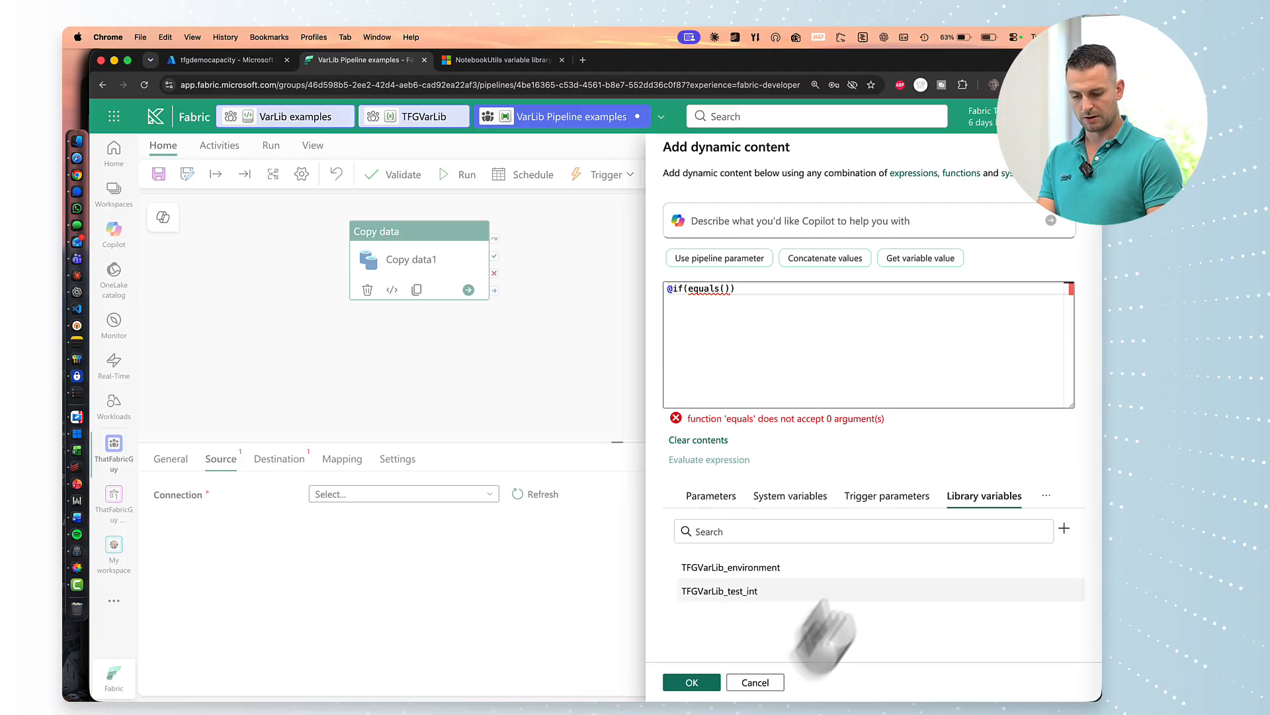
pyautogui.click(783, 573)
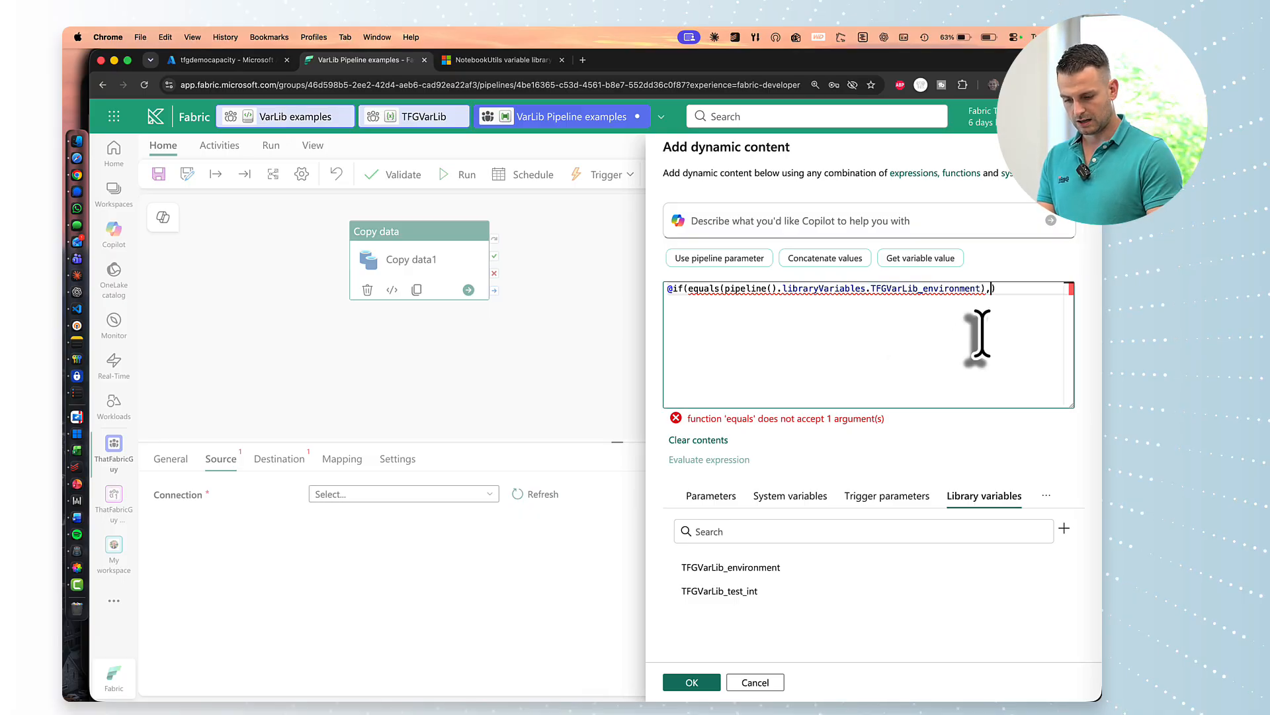
pyautogui.write('"')
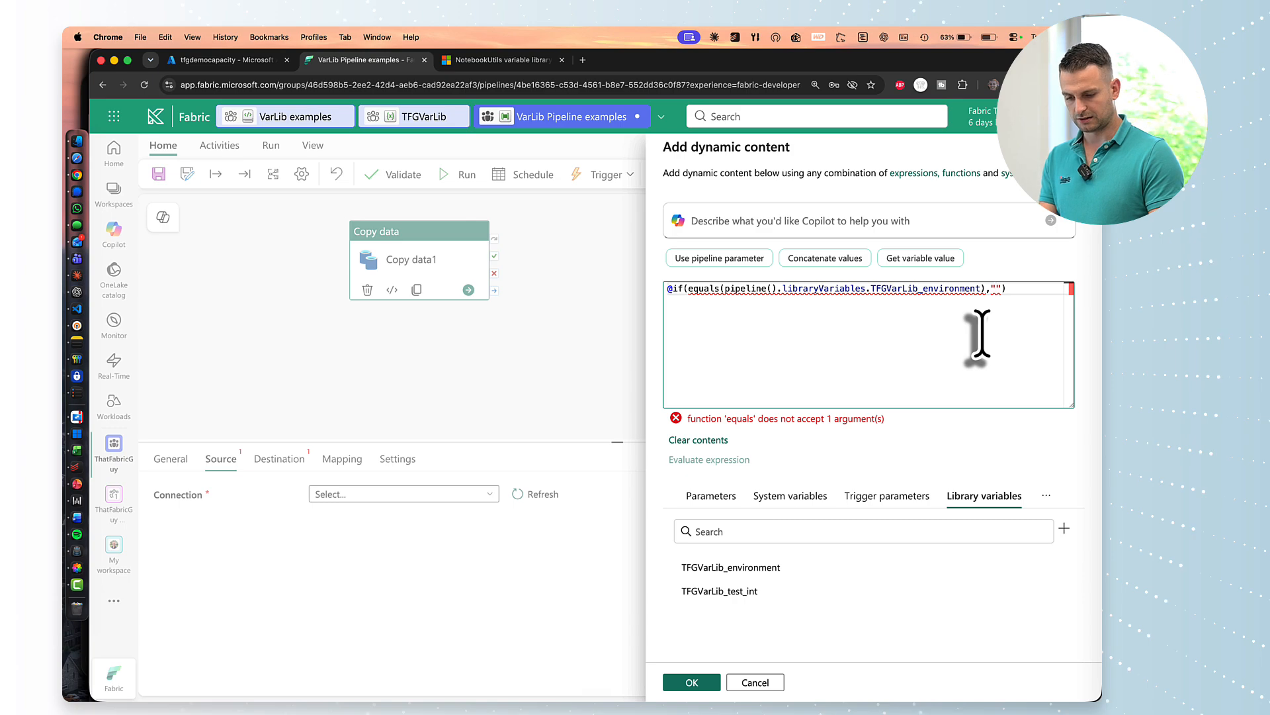
pyautogui.write('dev')
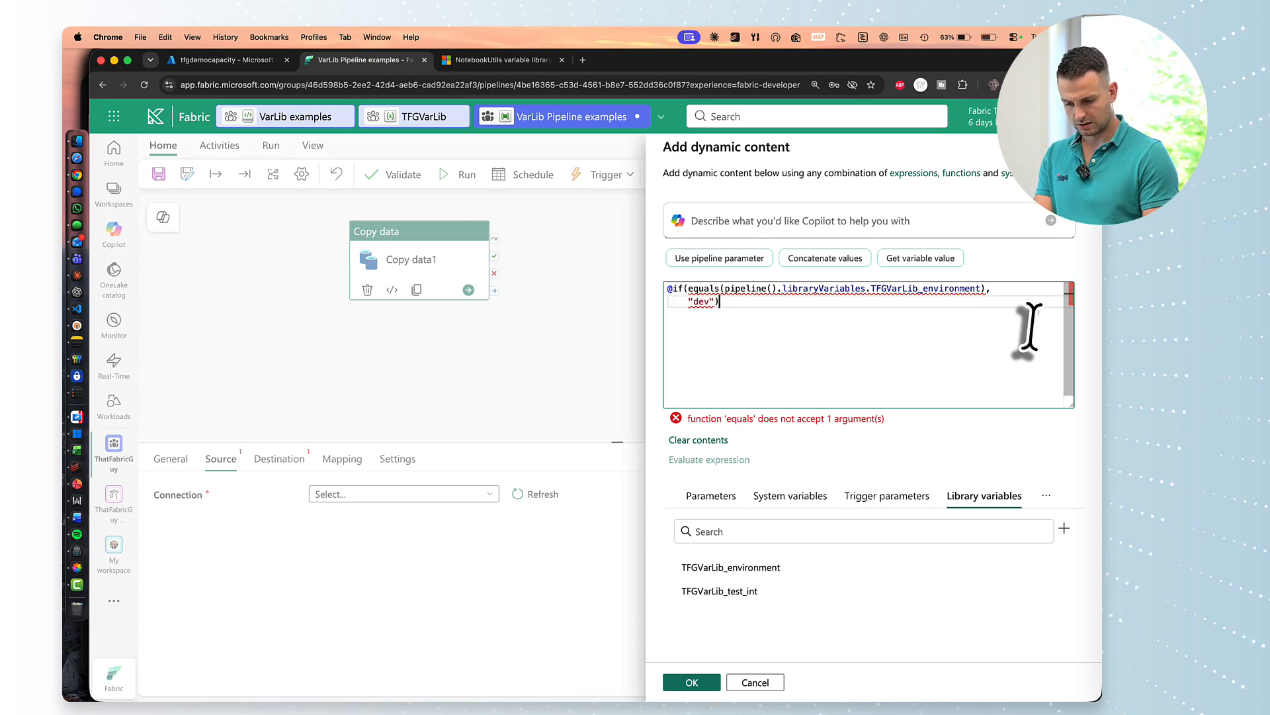
pyautogui.moveTo(700, 289)
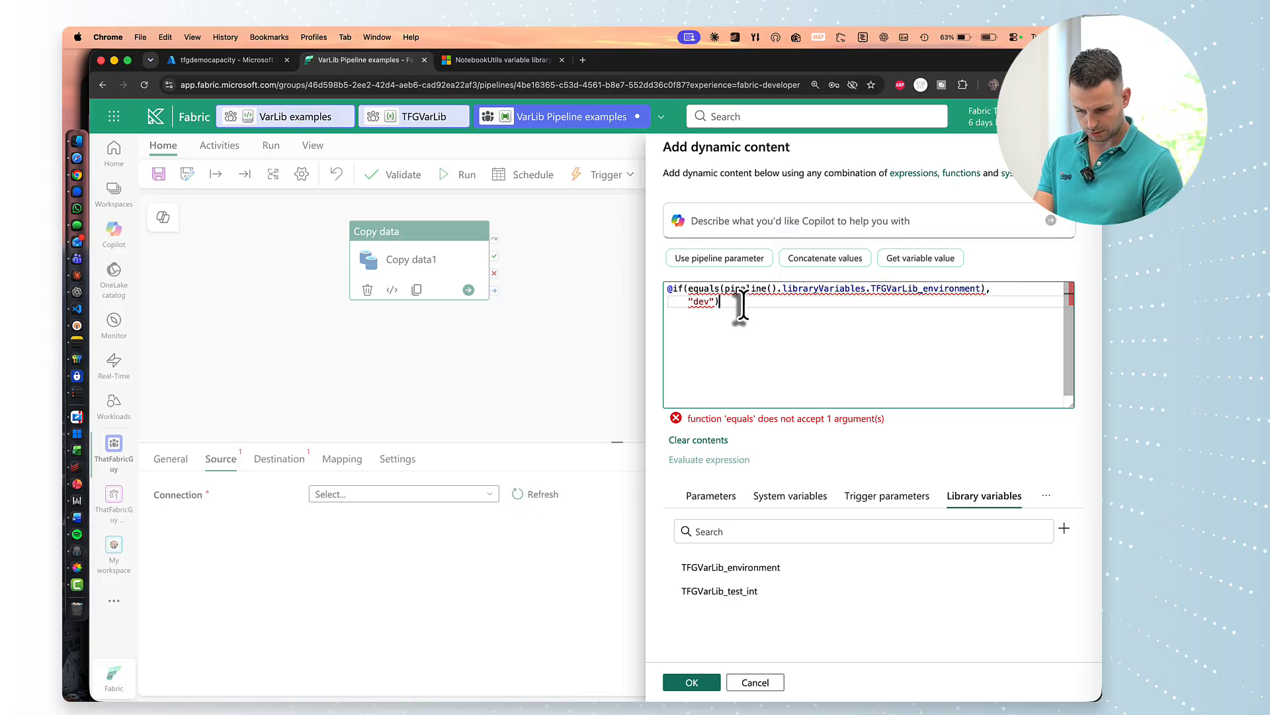
pyautogui.click(982, 290)
# Close equals with 'dev' in single quotes and format the expression across indented lines.
pyautogui.click(982, 308)
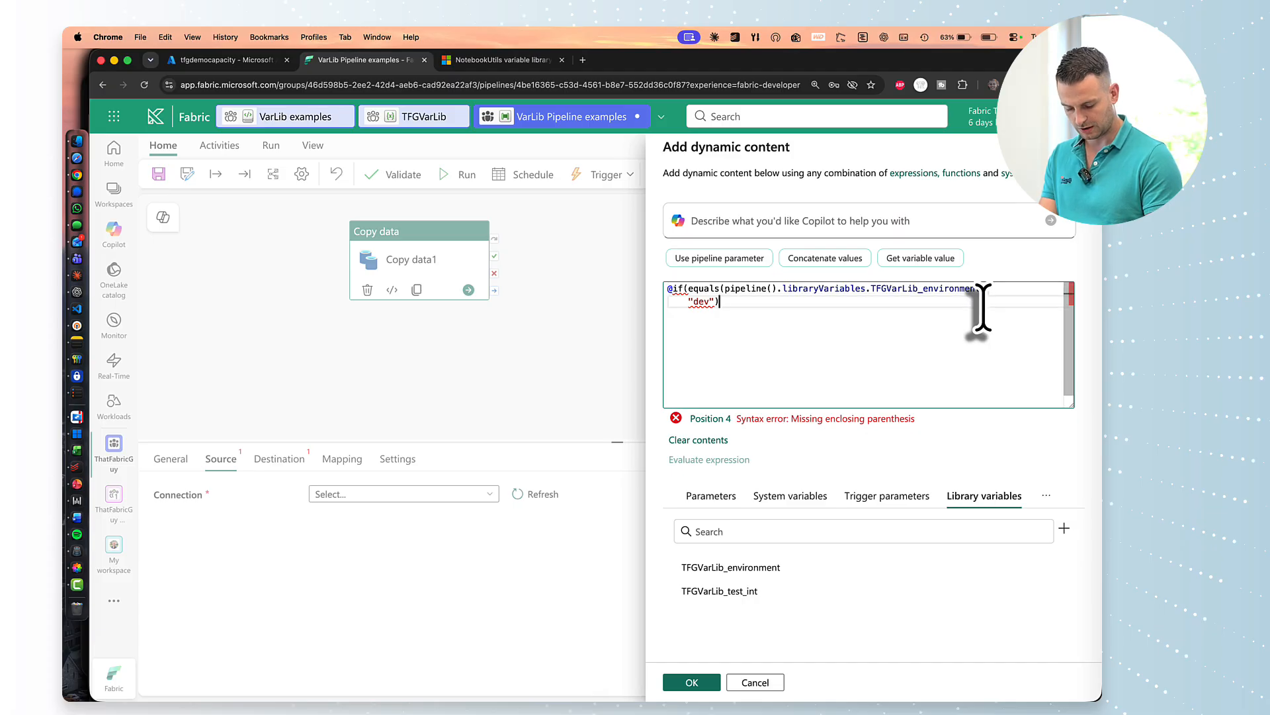
pyautogui.write(')')
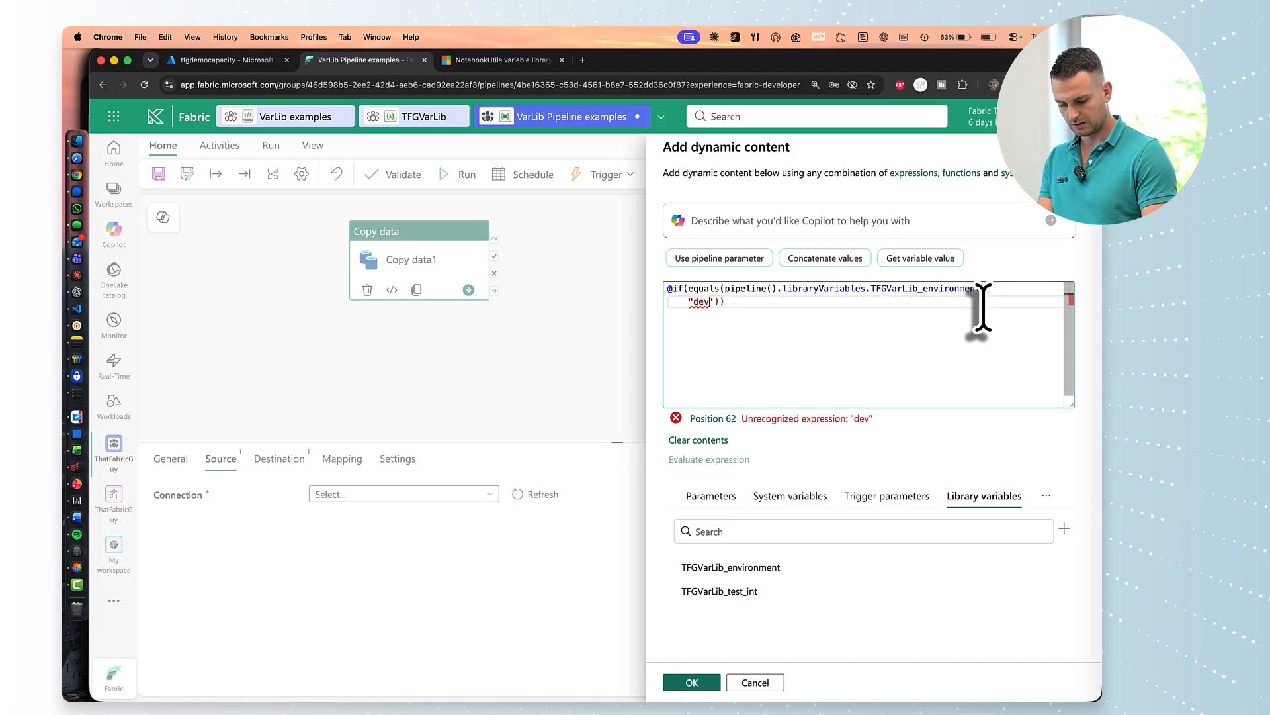
pyautogui.press('BackSpace')
pyautogui.write("'")
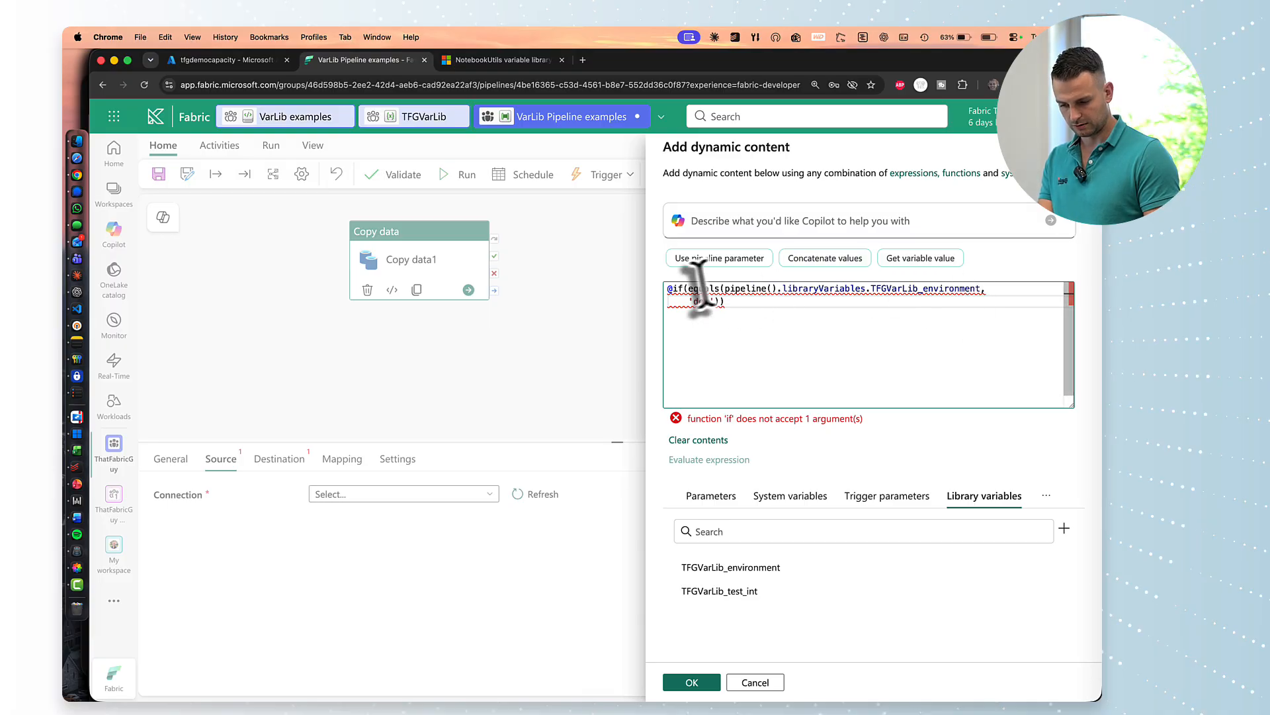
pyautogui.press('Return')
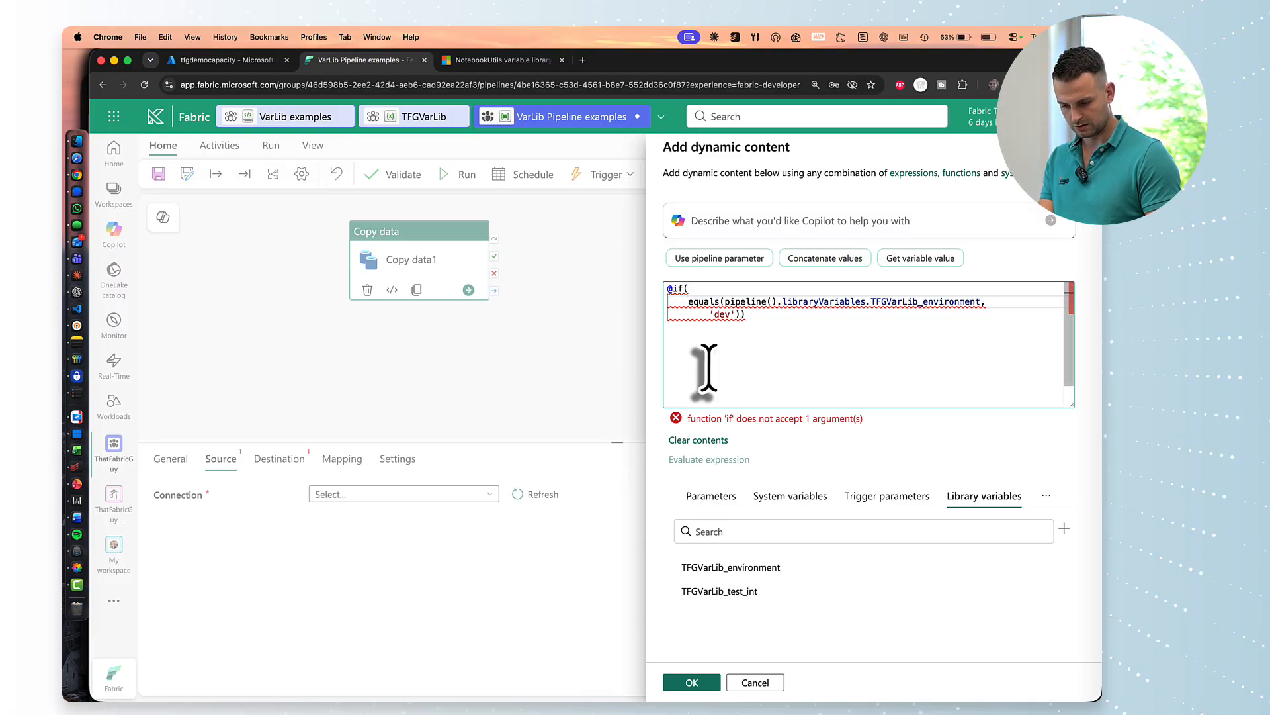
pyautogui.click(723, 302)
pyautogui.press('Return')
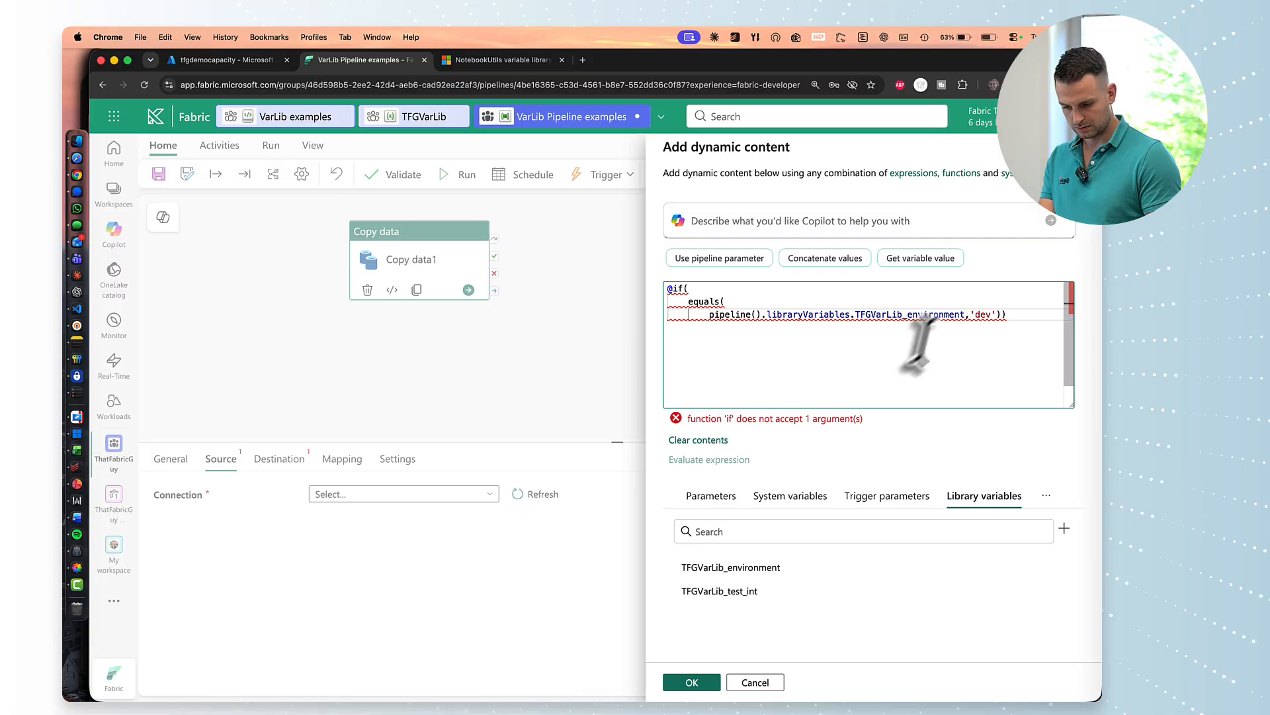
pyautogui.click(965, 315)
pyautogui.press('Return')
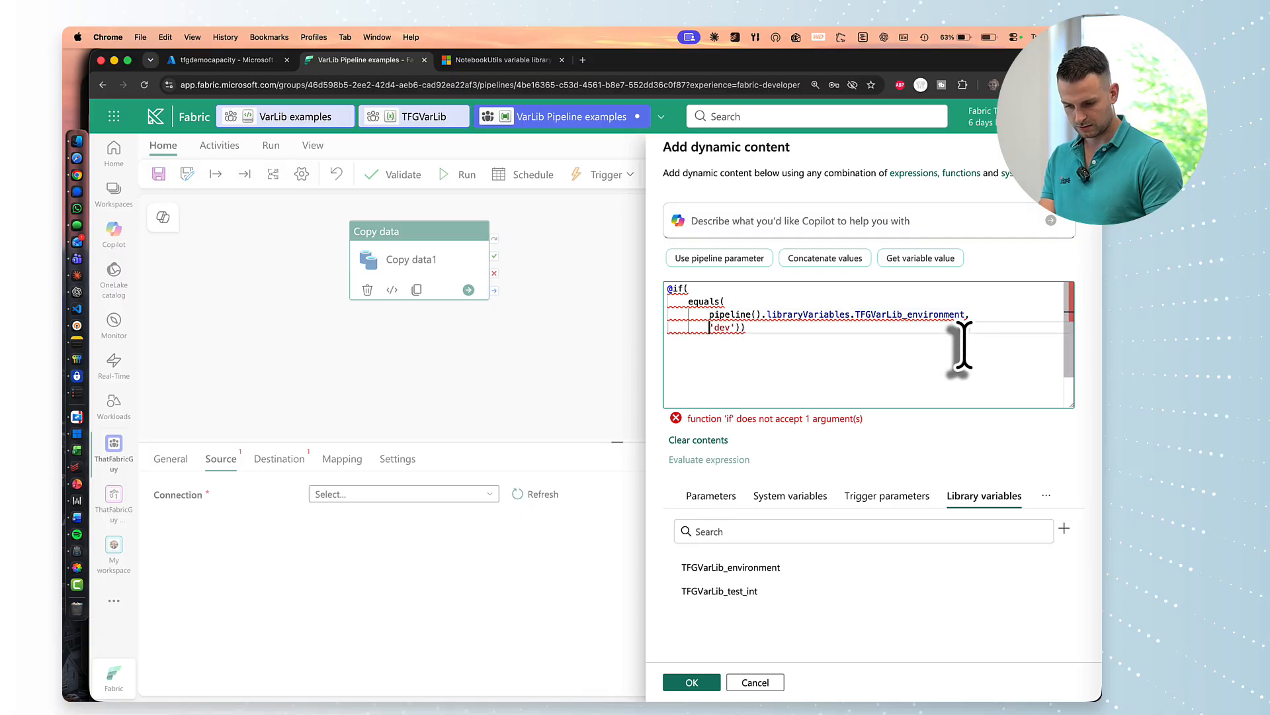
pyautogui.press('Return')
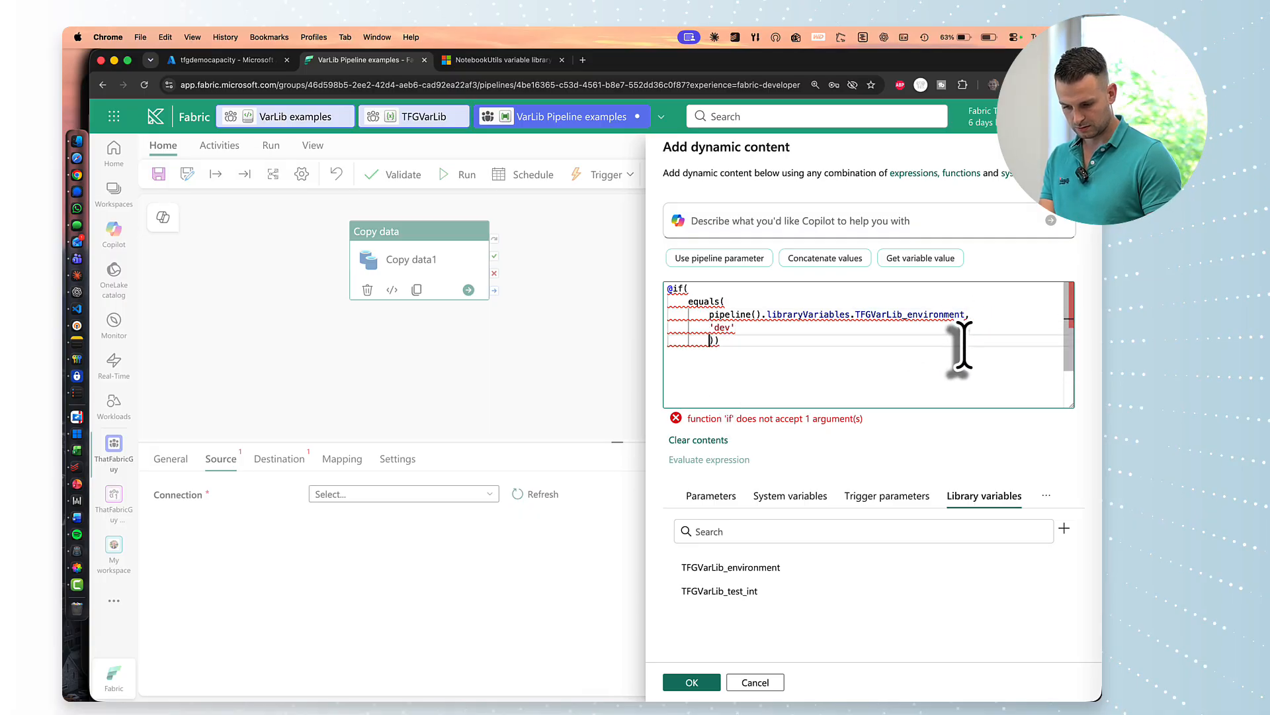
pyautogui.press('BackSpace')
pyautogui.press('BackSpace')
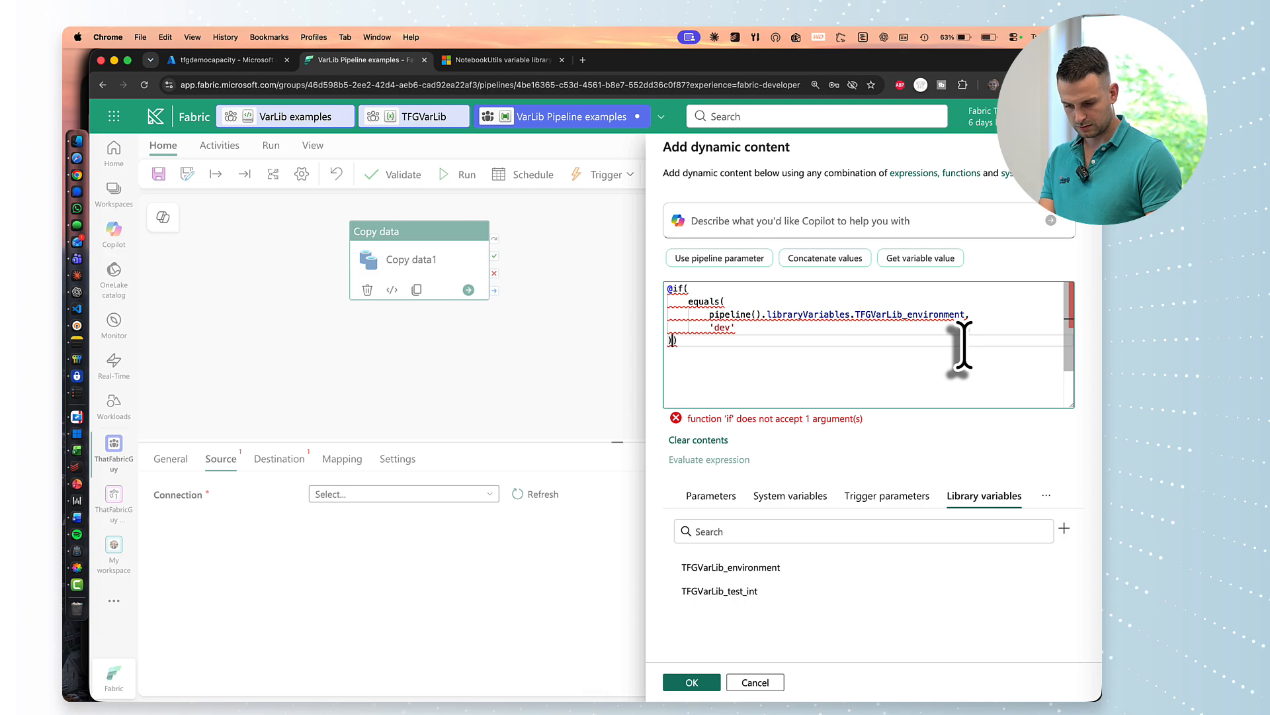
pyautogui.press('Tab')
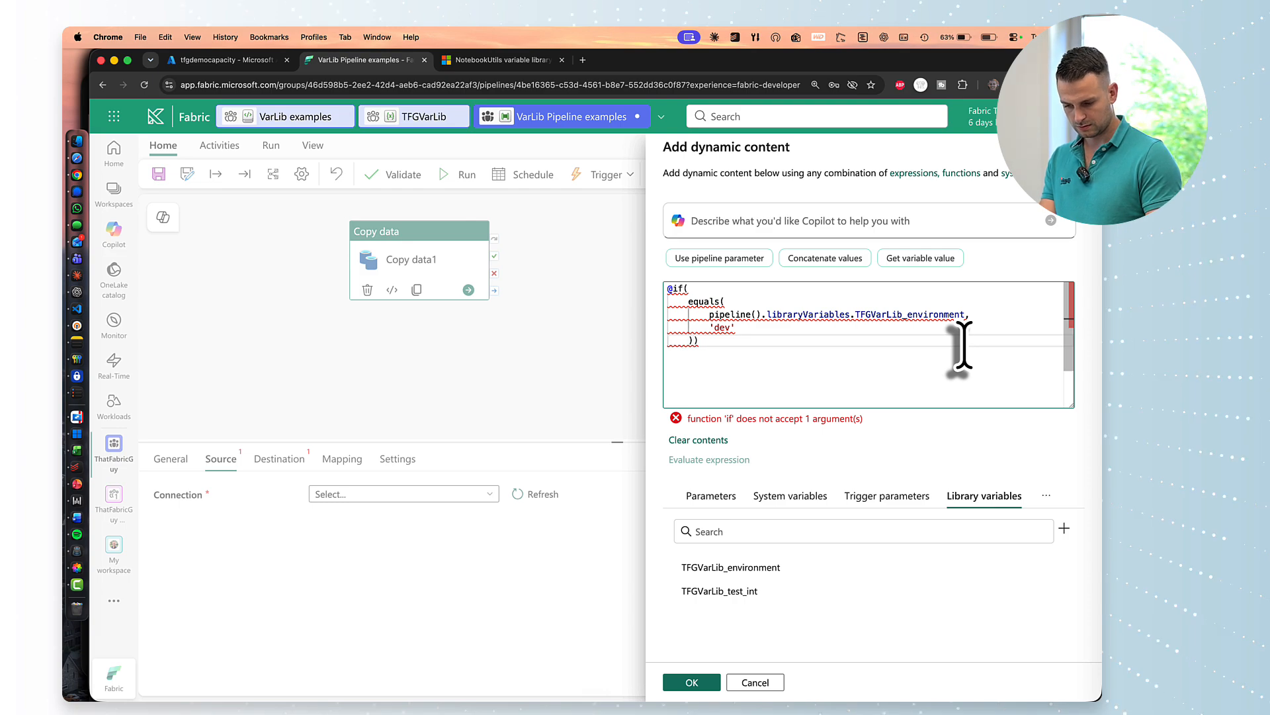
# Paste connection ID f4cb4685-c54b-4431-9ec4-5fca7bccd4ef as both if results and apply the expression.
pyautogui.write(',')
pyautogui.press('Return')
pyautogui.write("'")
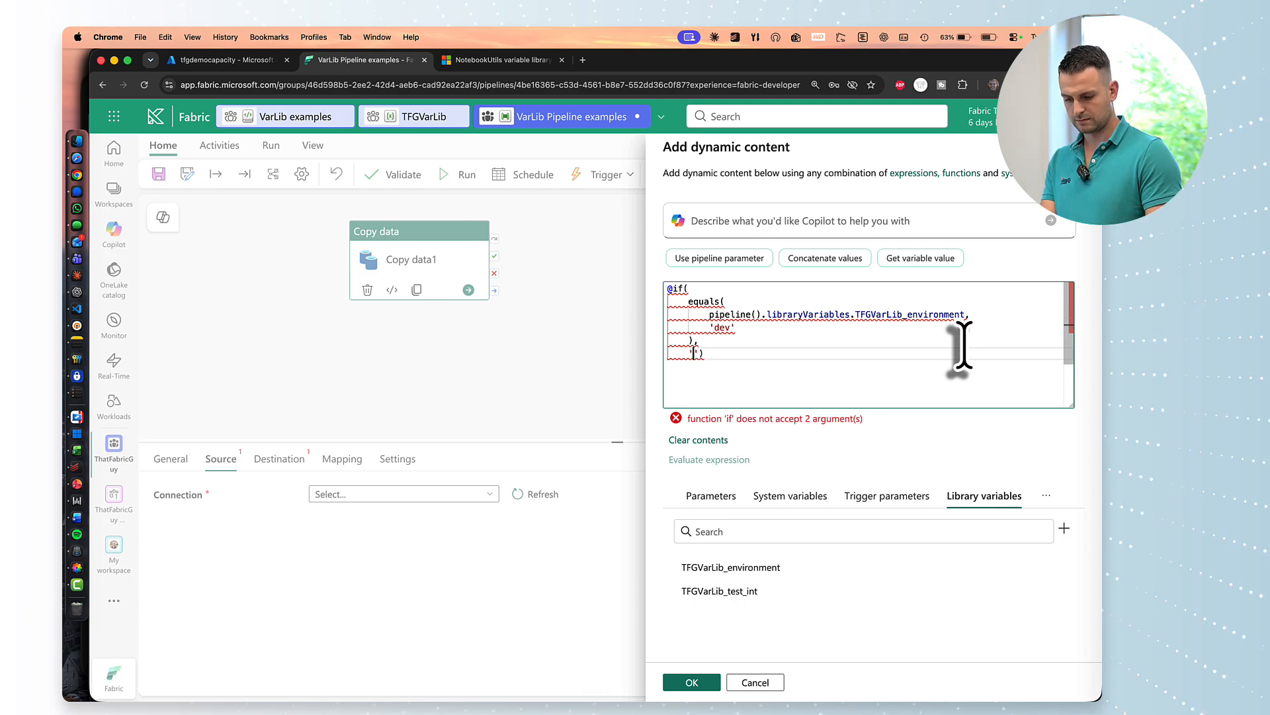
pyautogui.write('f4cb4685-c54b-4431-9ec4-5fca7bccd4ef')
pyautogui.press('Return')
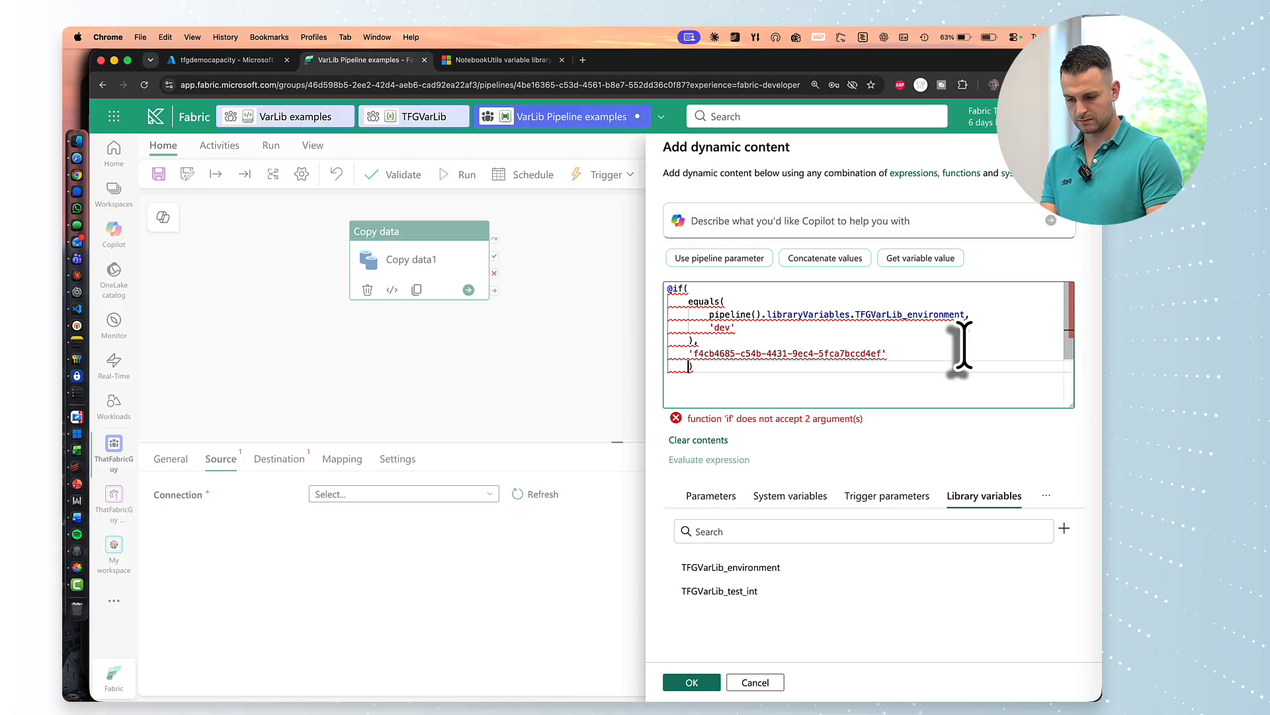
pyautogui.write("'")
pyautogui.write('f4cb4685-c54b-4431-9ec4-5fca7bccd4ef')
pyautogui.press('Up')
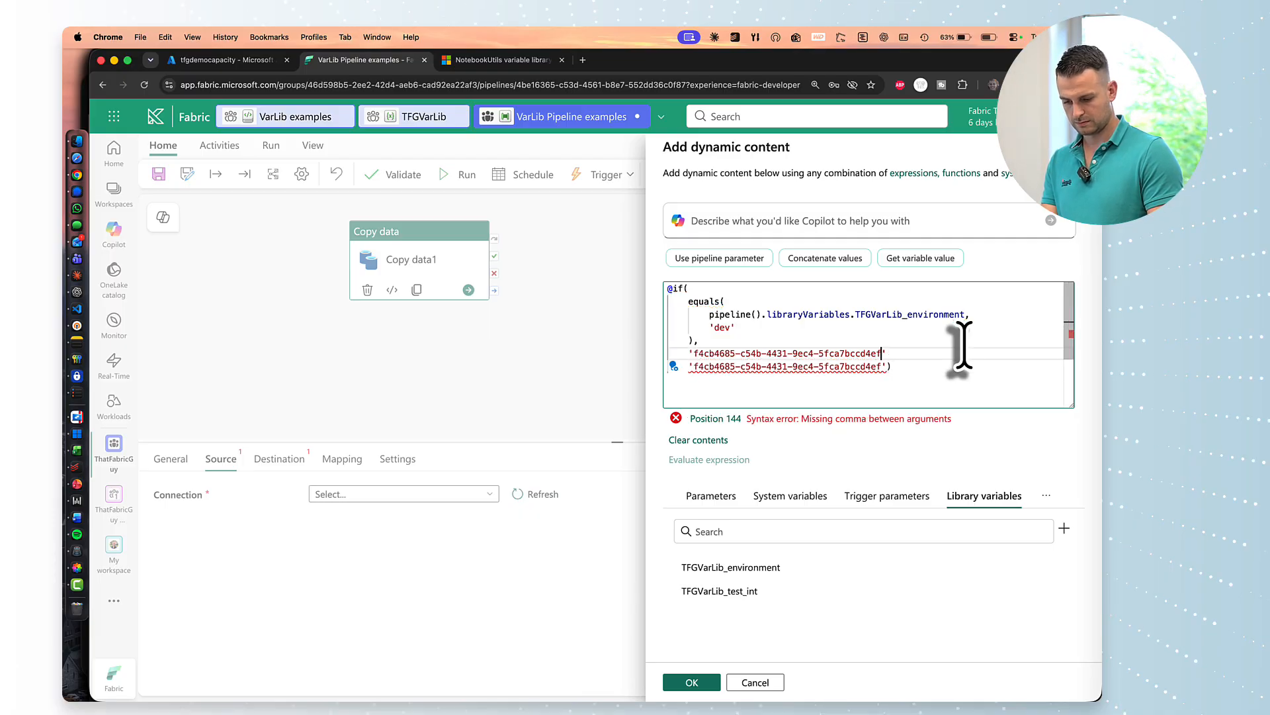
pyautogui.write(',')
pyautogui.press('Down')
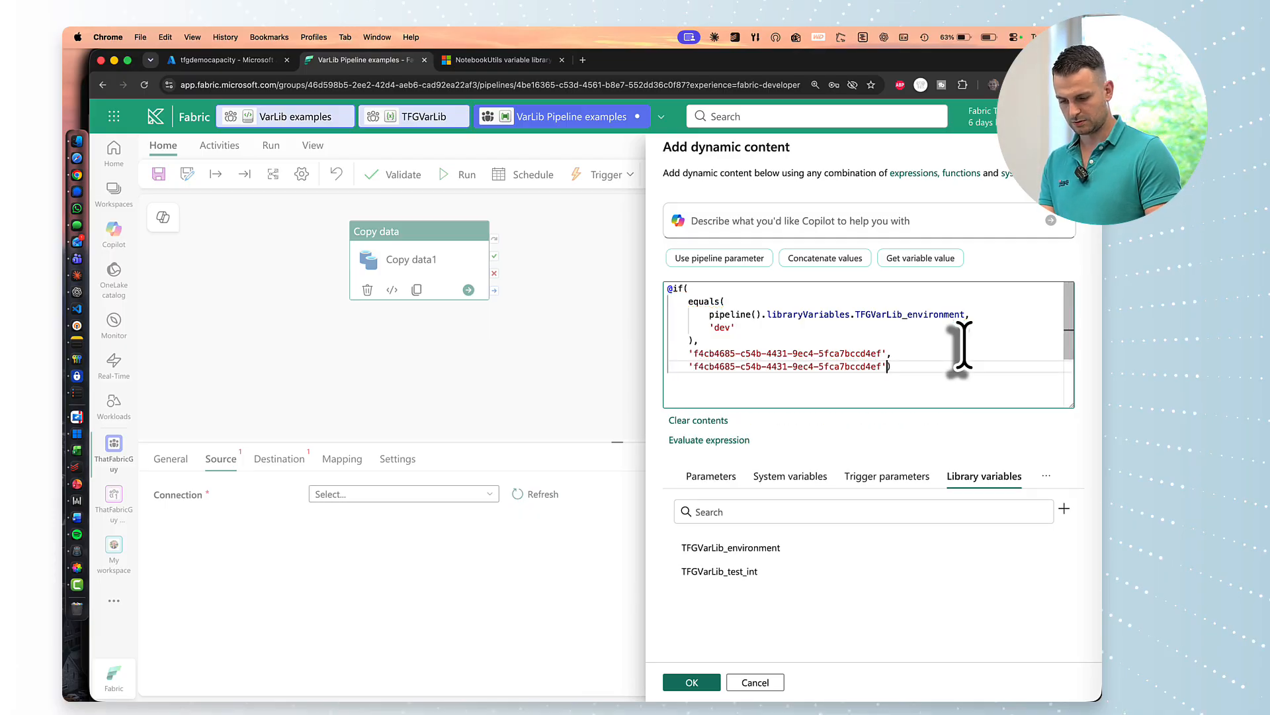
pyautogui.press('Return')
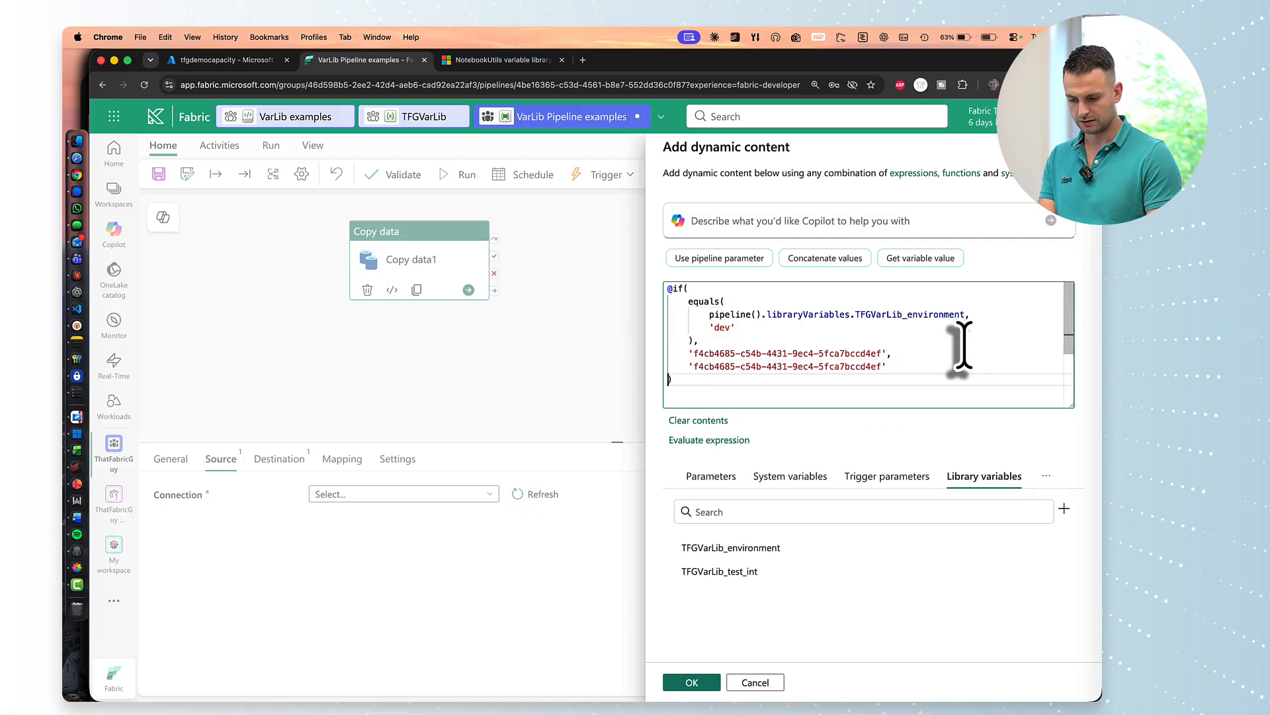
pyautogui.click(692, 682)
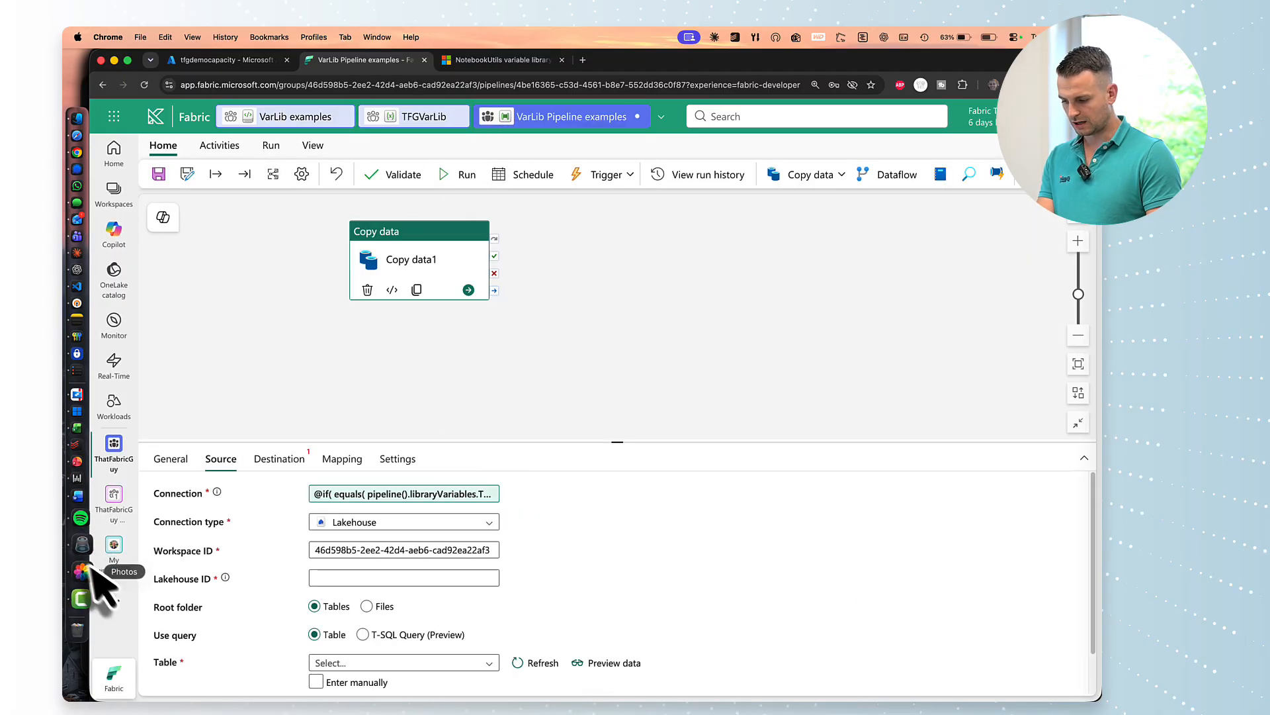
# Go to the Manage connections and gateways page through Fabric settings.
pyautogui.click(116, 447)
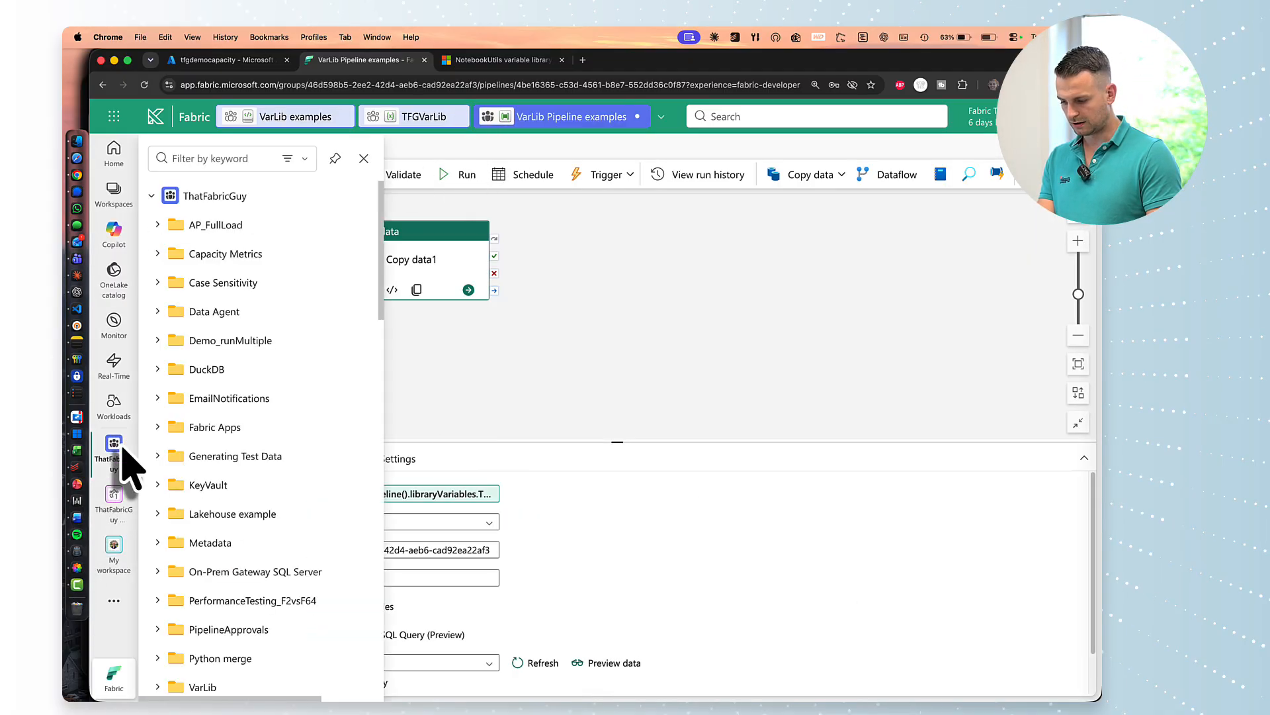
pyautogui.click(638, 397)
pyautogui.click(1024, 116)
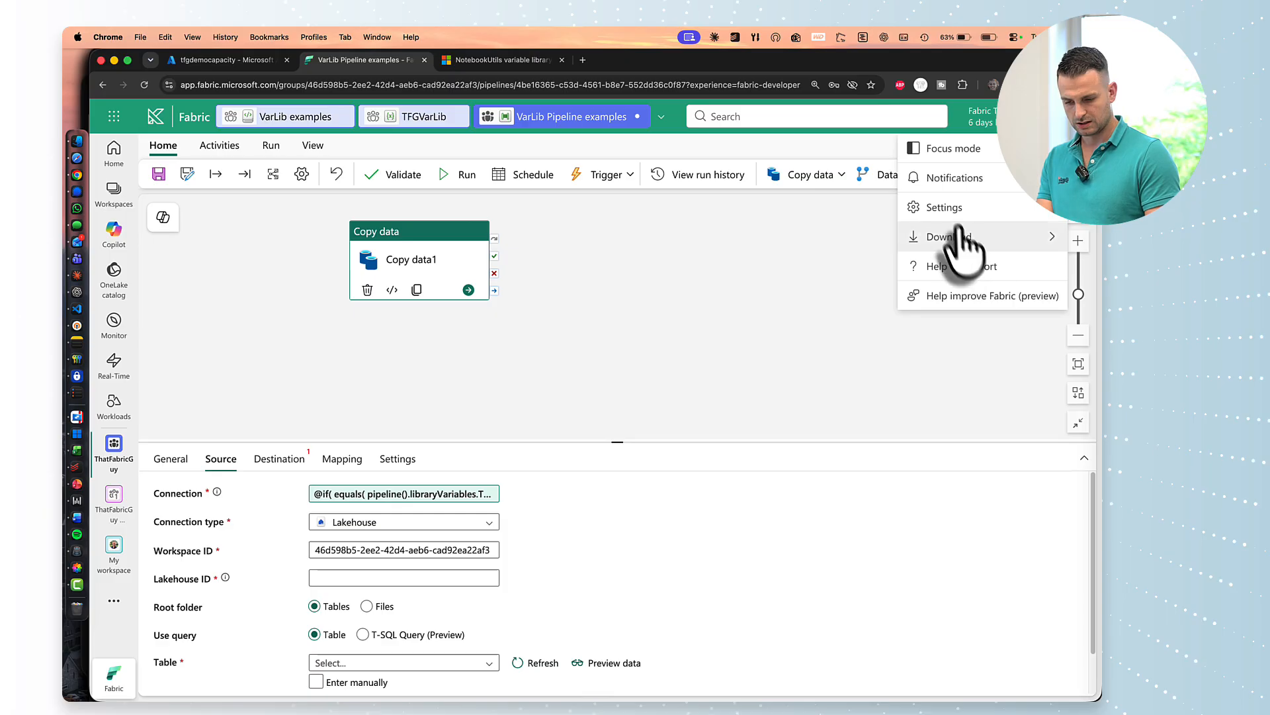
pyautogui.click(953, 211)
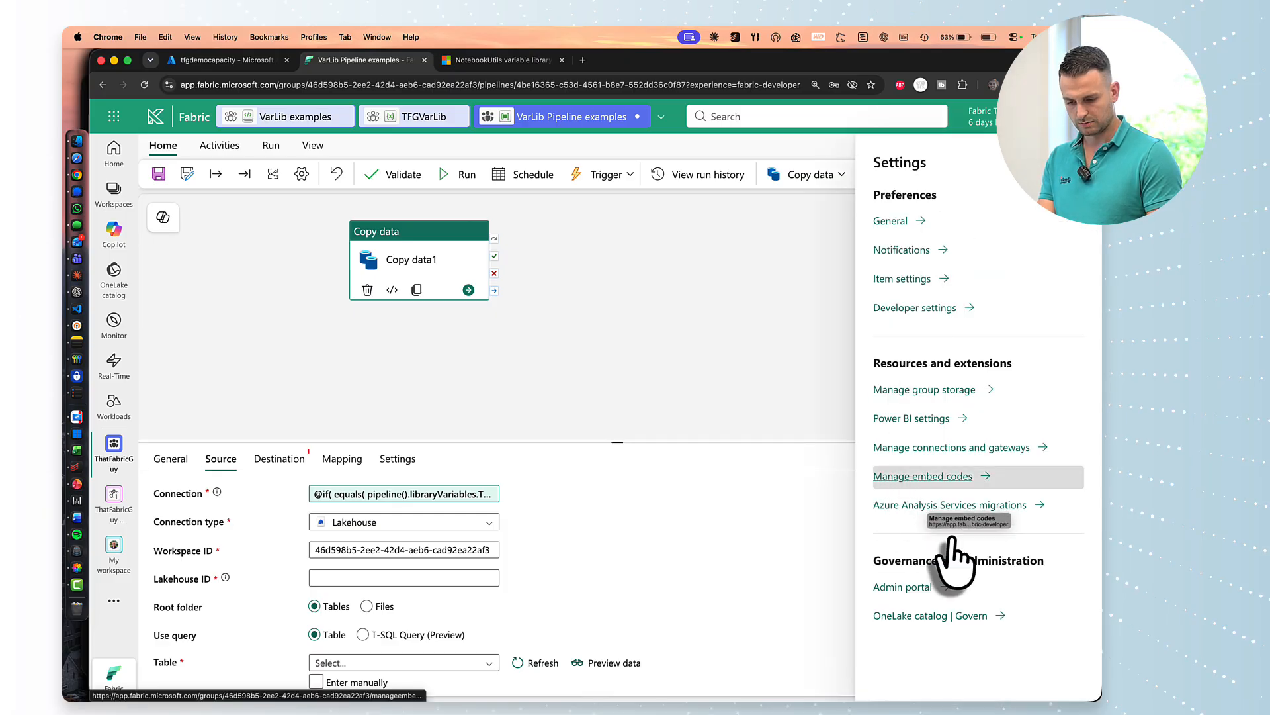
pyautogui.click(951, 447)
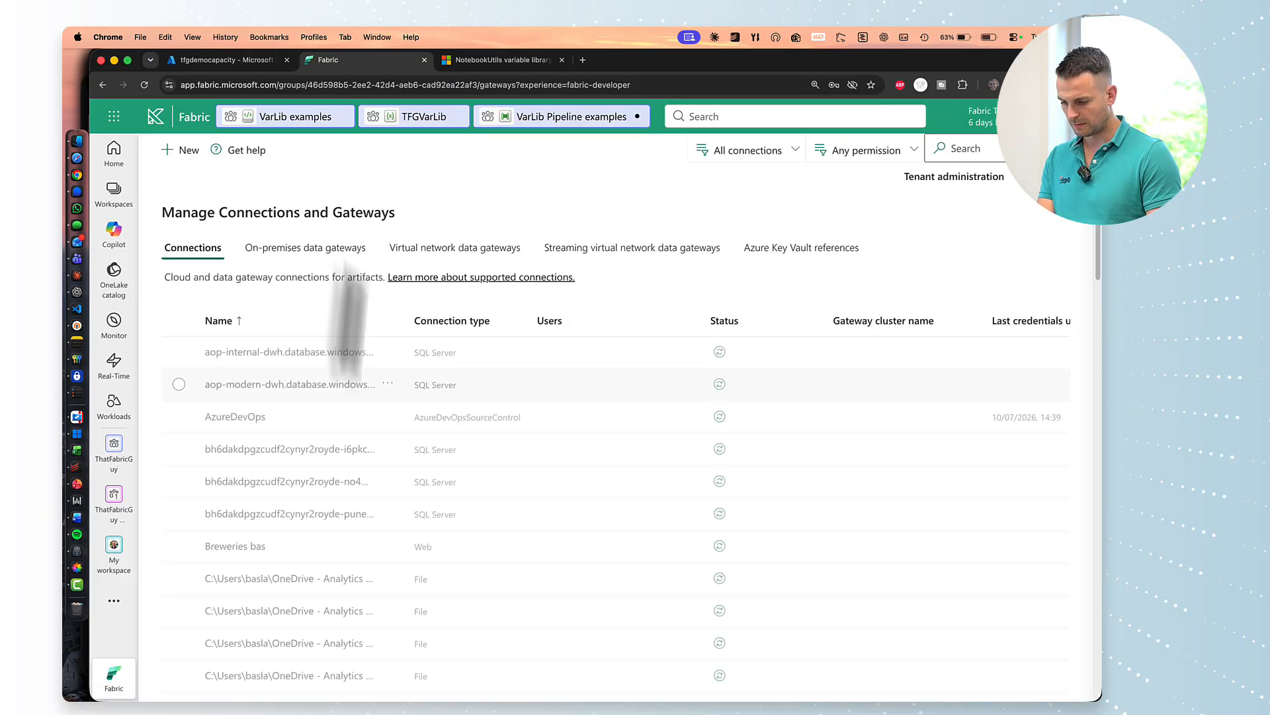
# Copy the Connection ID from the aop-modern-dwh connection's settings and close the pane.
pyautogui.click(387, 384)
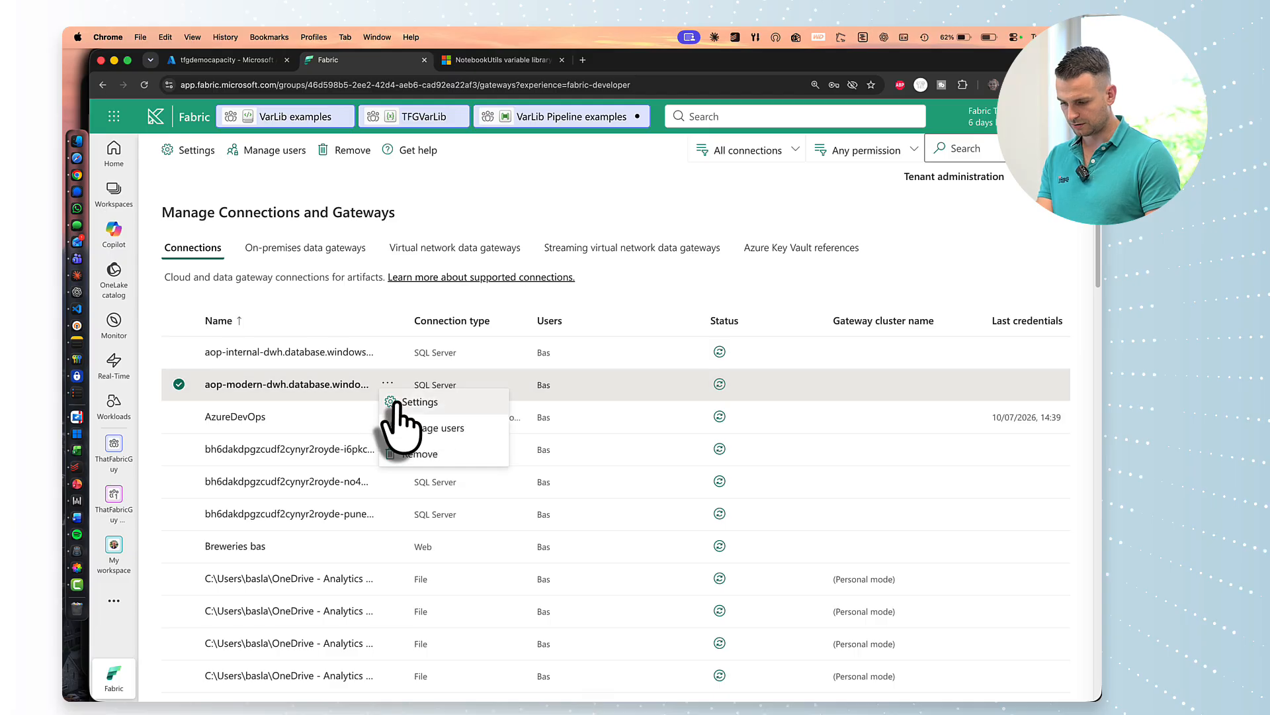
pyautogui.click(413, 412)
pyautogui.tripleClick(804, 354)
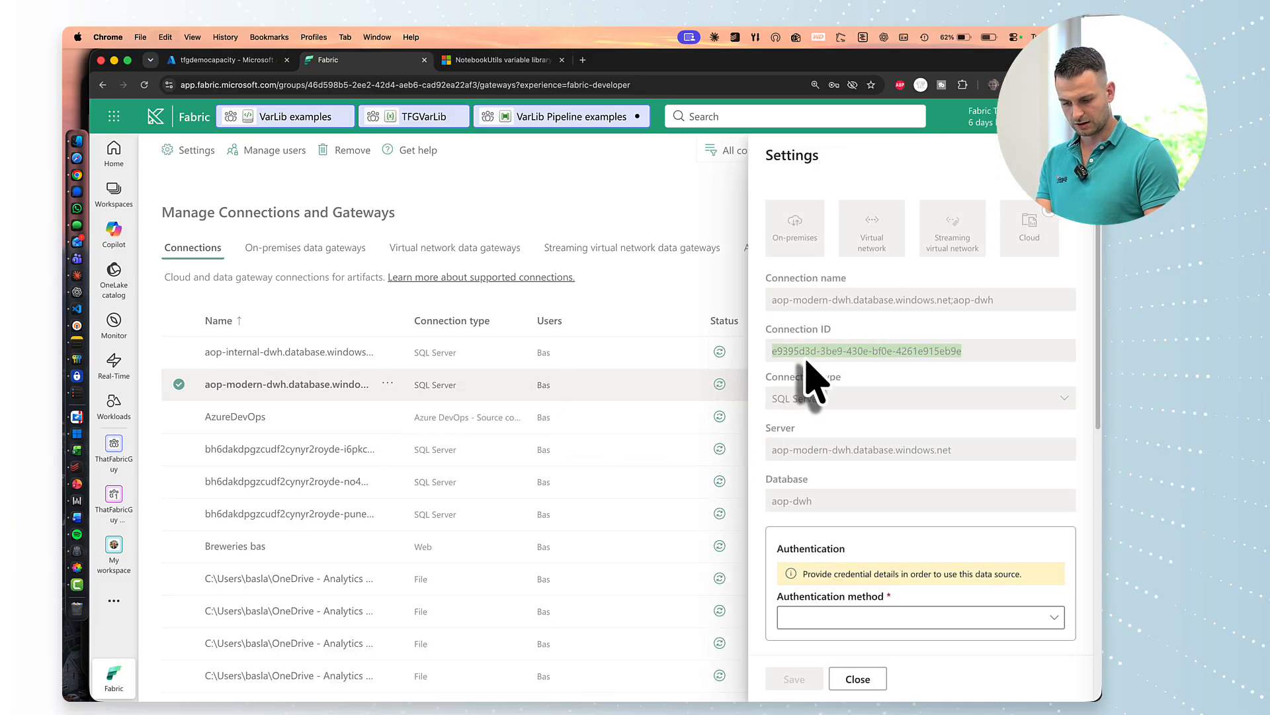
pyautogui.press('Escape')
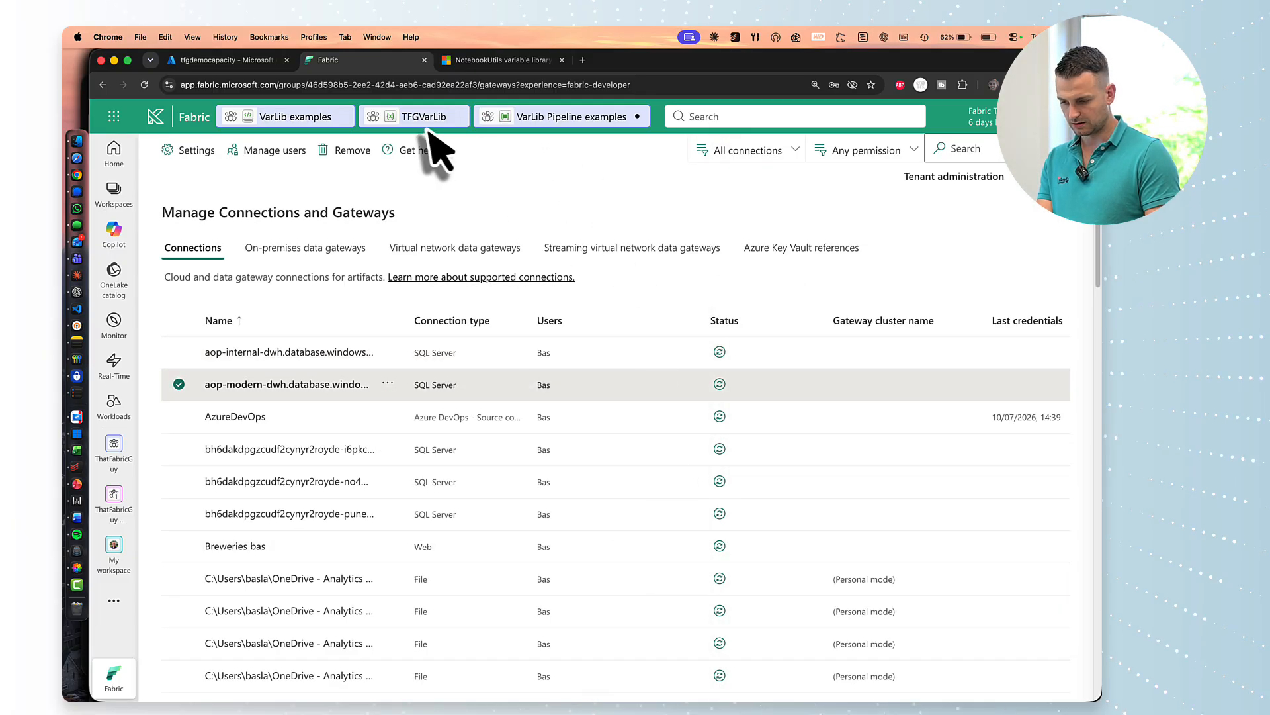
# Replace the fallback GUID in Copy data1's connection expression with aop-modern-dwh's ID e9395d3d-3be9-430e-bf0e-4261e915eb9e.
pyautogui.click(537, 123)
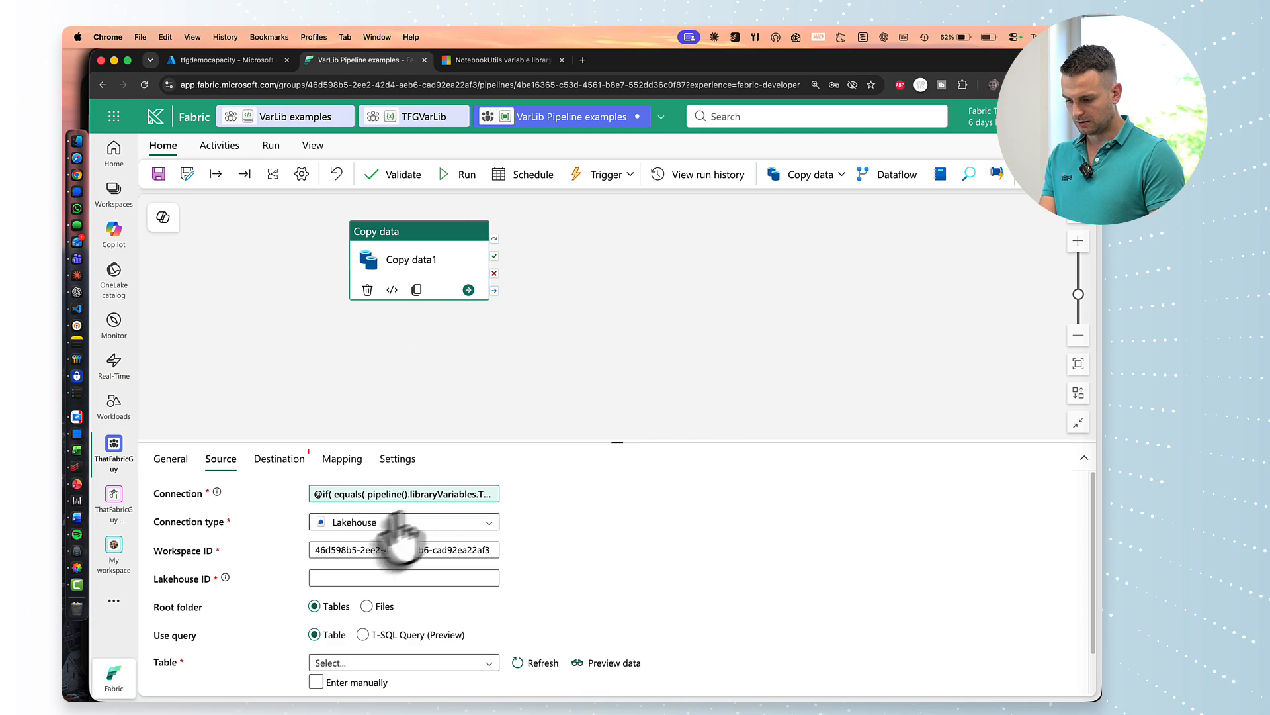
pyautogui.click(431, 493)
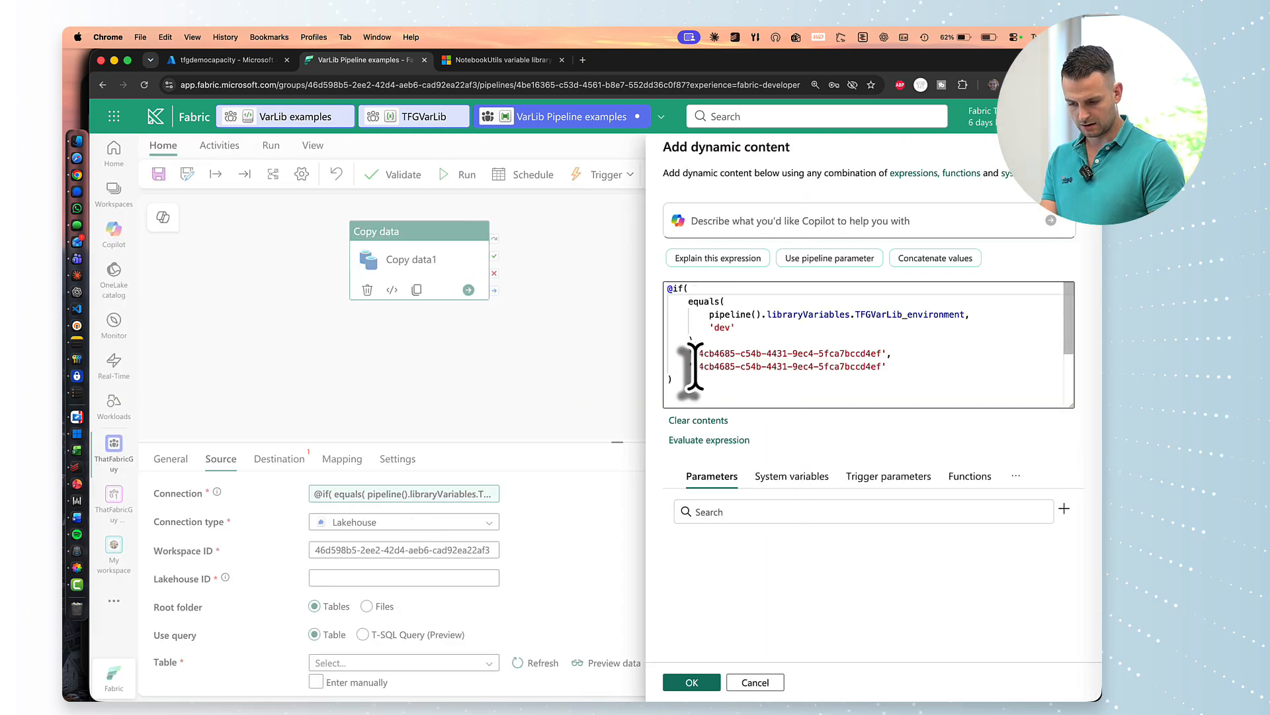
pyautogui.moveTo(692, 365); pyautogui.dragTo(880, 367)
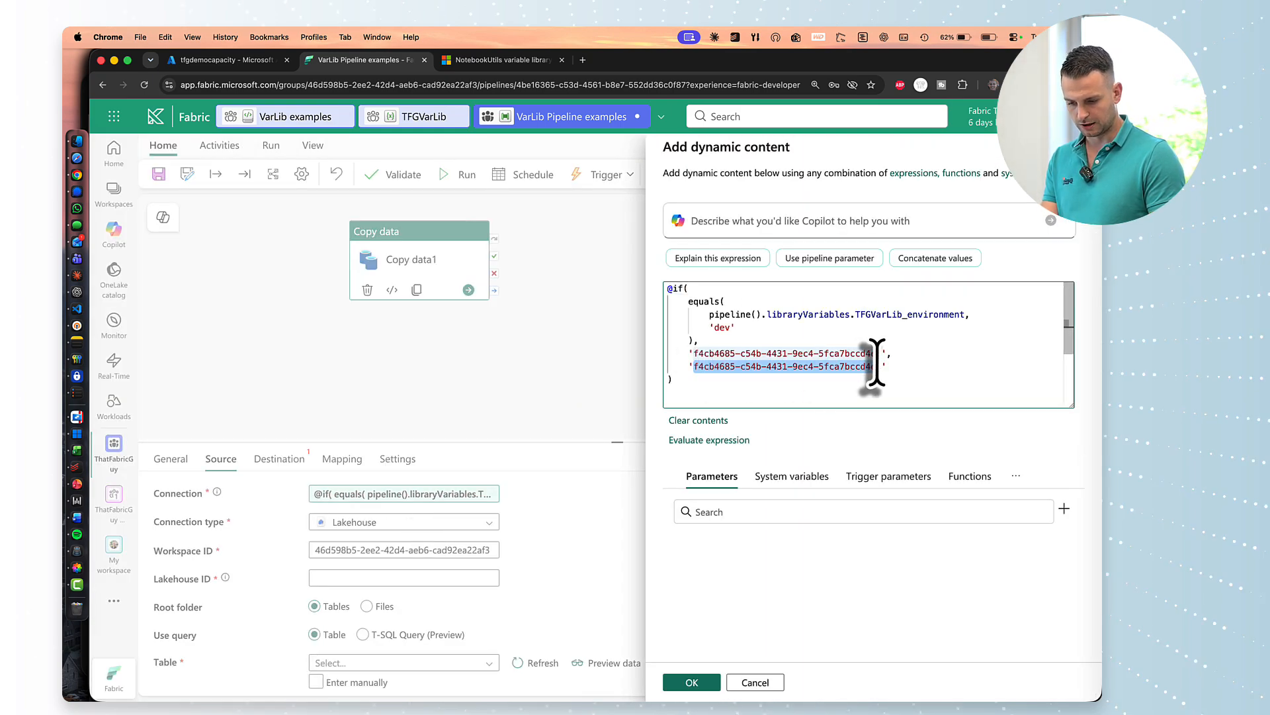
pyautogui.press('BackSpace')
pyautogui.press('super+v')
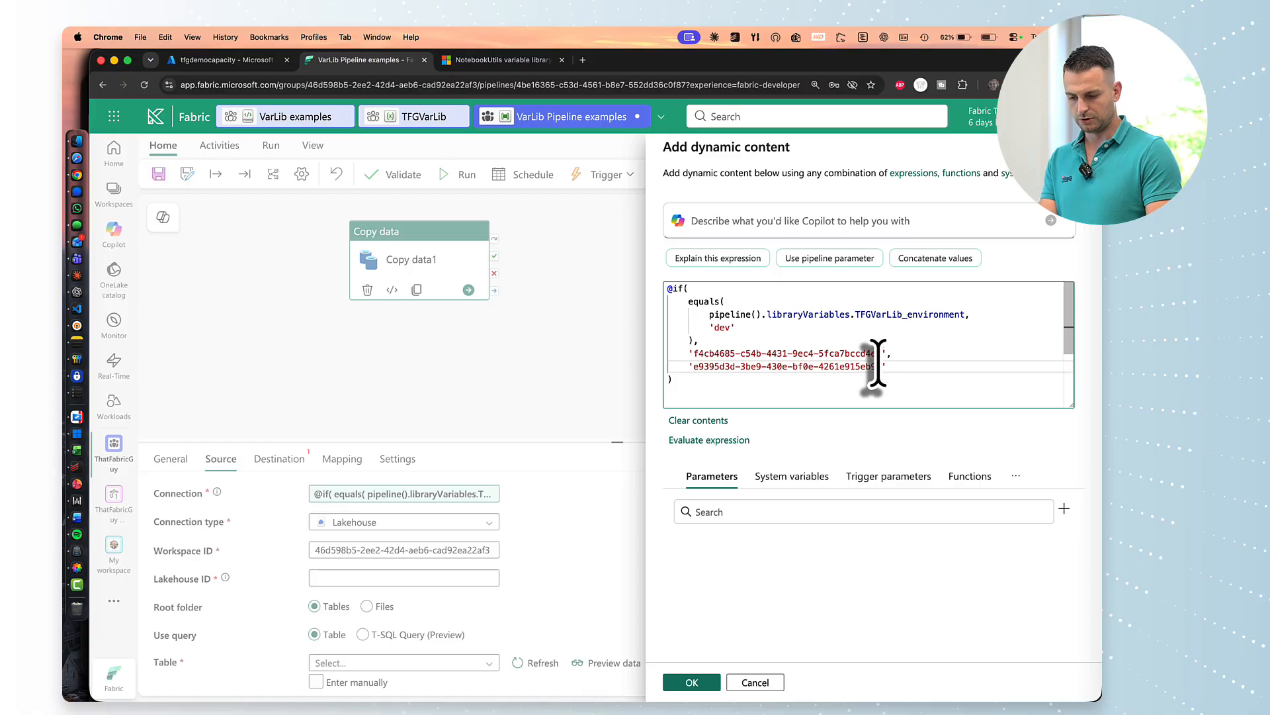
pyautogui.click(785, 395)
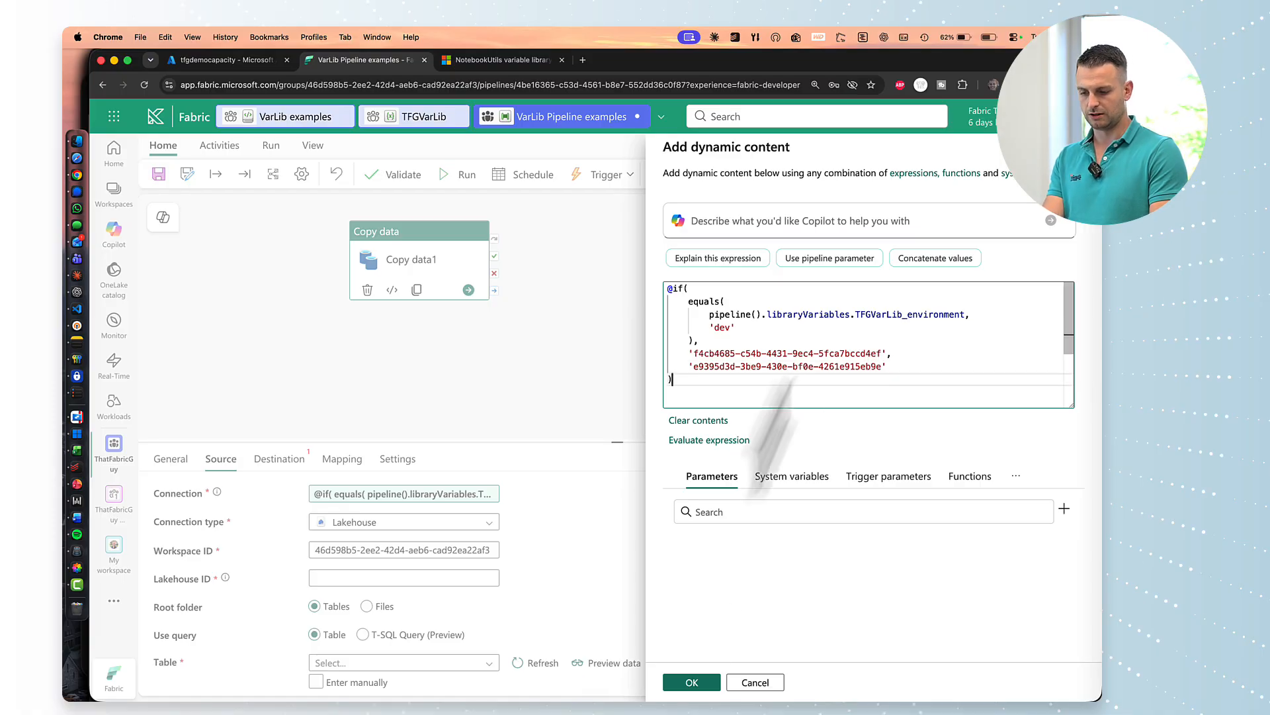
pyautogui.click(692, 682)
pyautogui.click(499, 391)
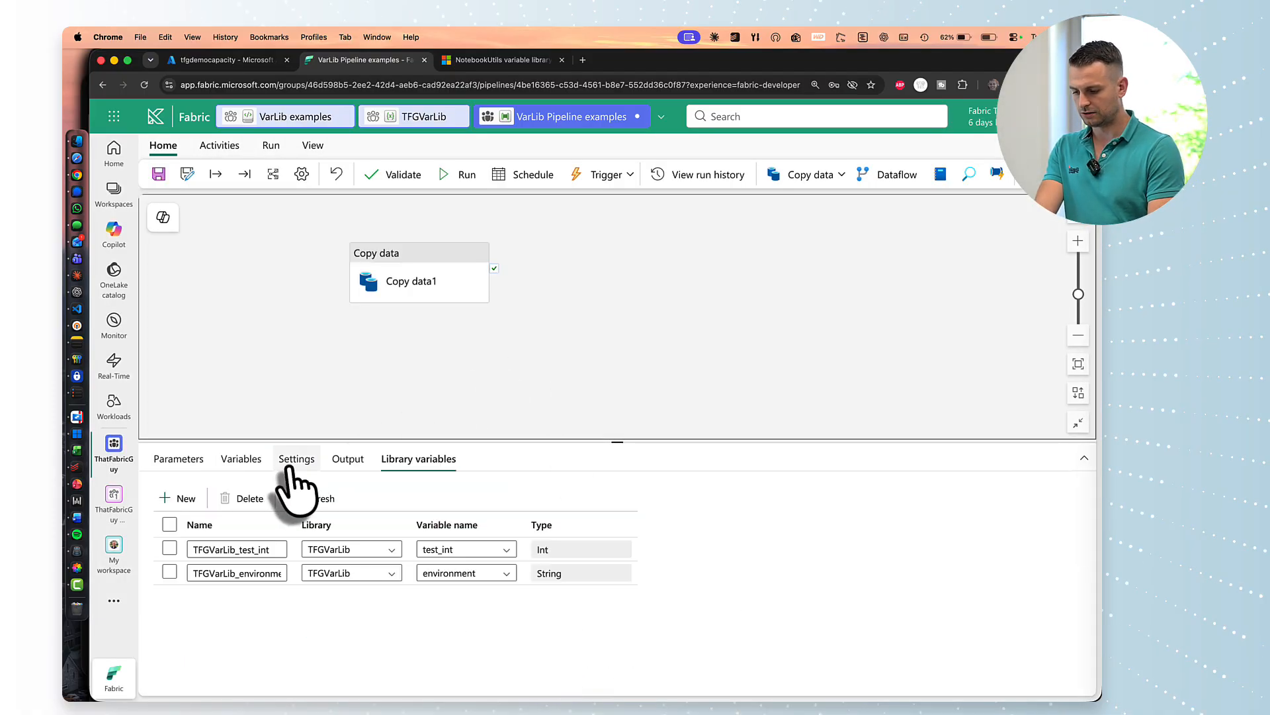
pyautogui.click(244, 459)
pyautogui.click(407, 275)
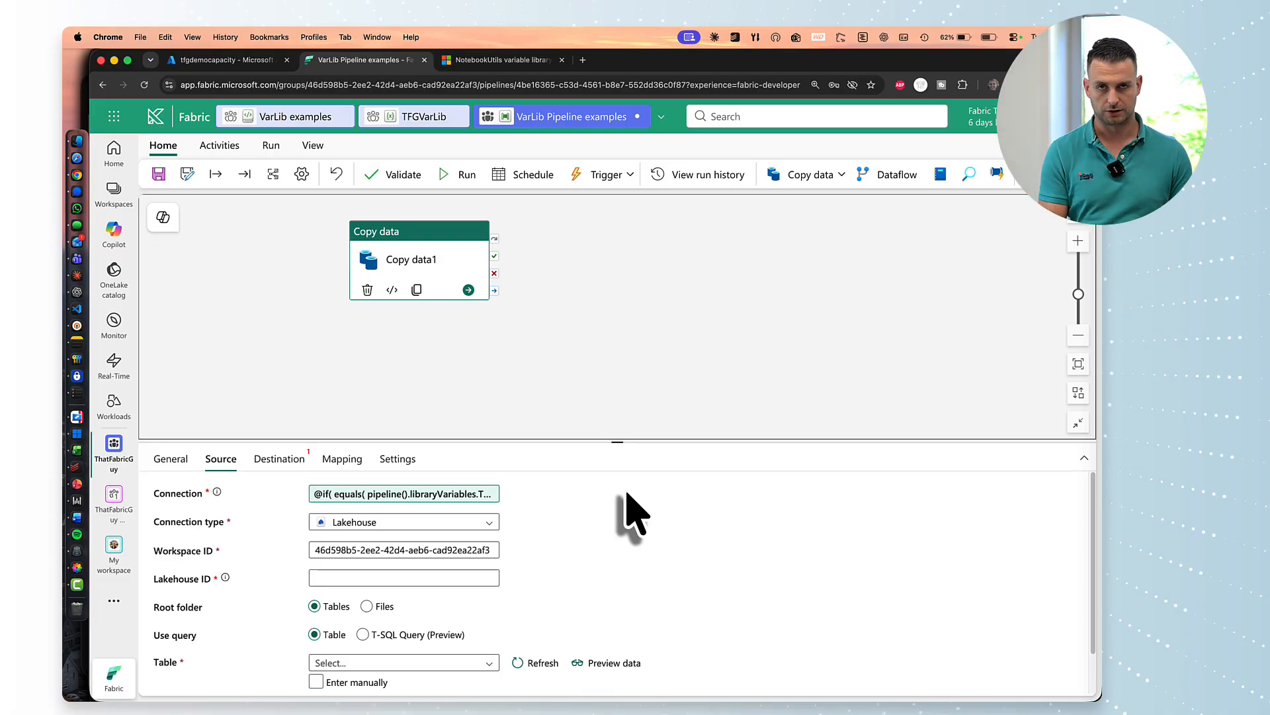
pyautogui.click(404, 495)
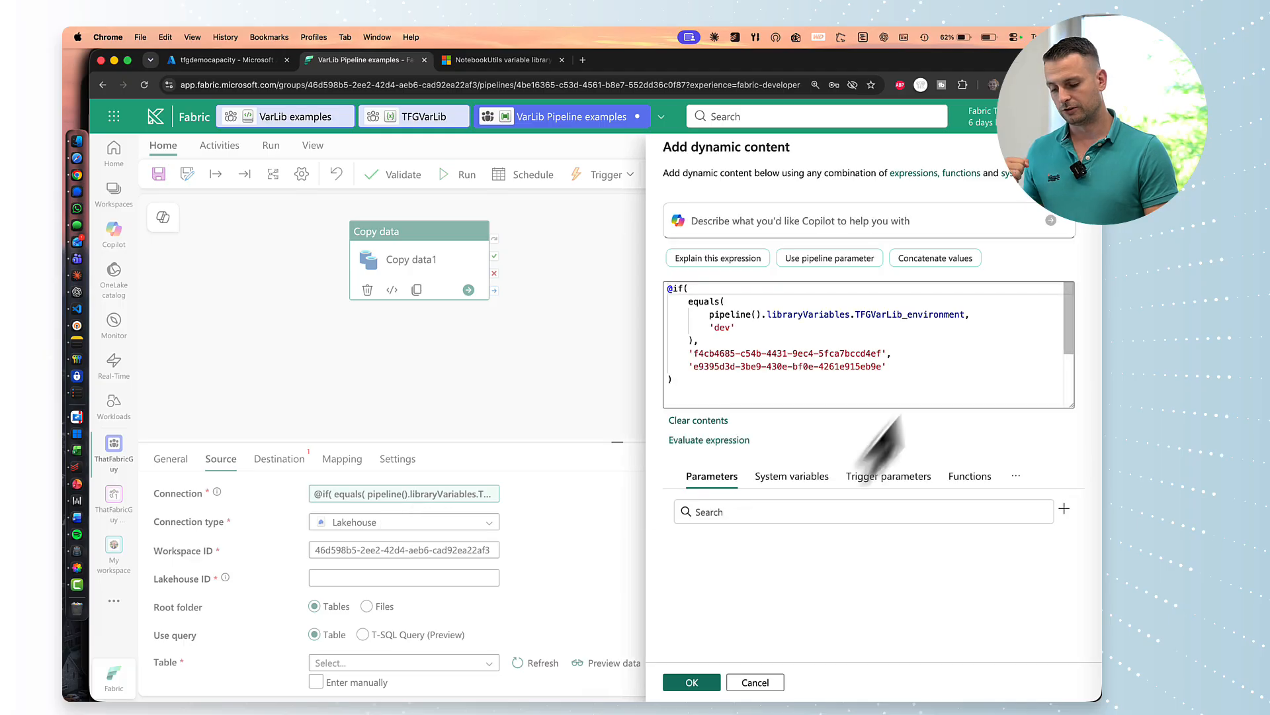
pyautogui.click(834, 366)
pyautogui.moveTo(691, 353); pyautogui.dragTo(879, 358)
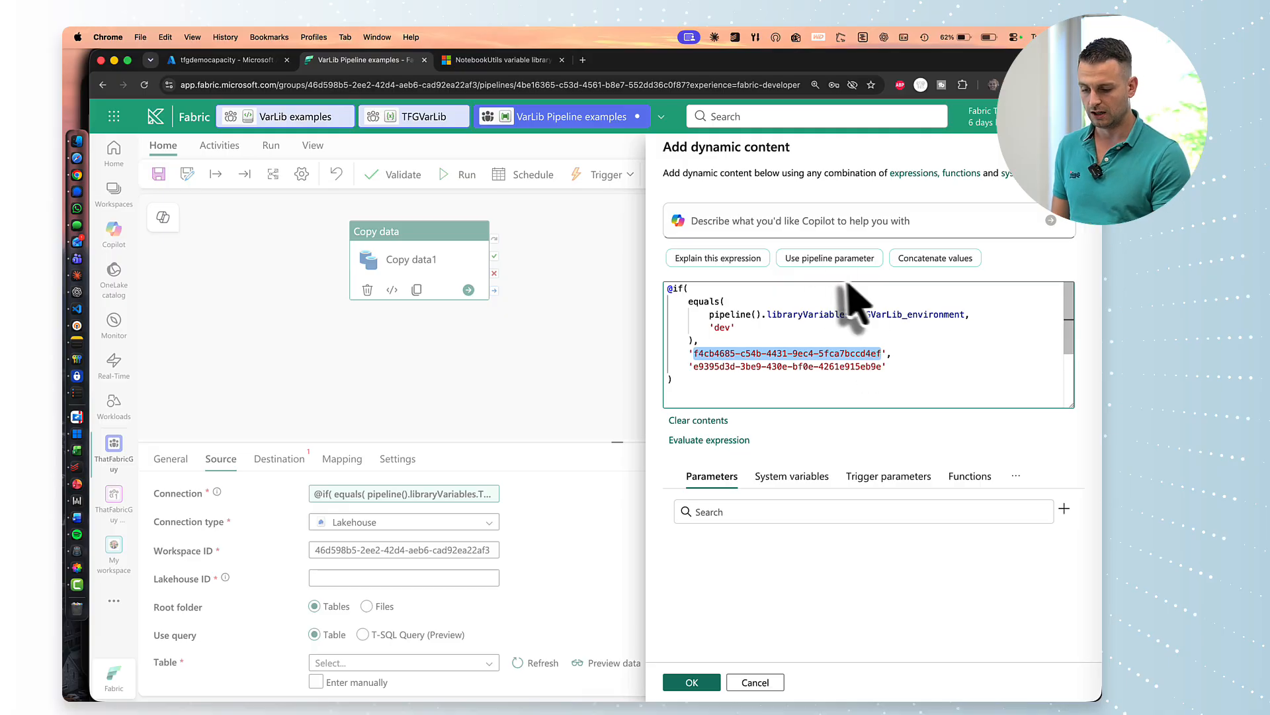
pyautogui.moveTo(709, 315); pyautogui.dragTo(963, 315)
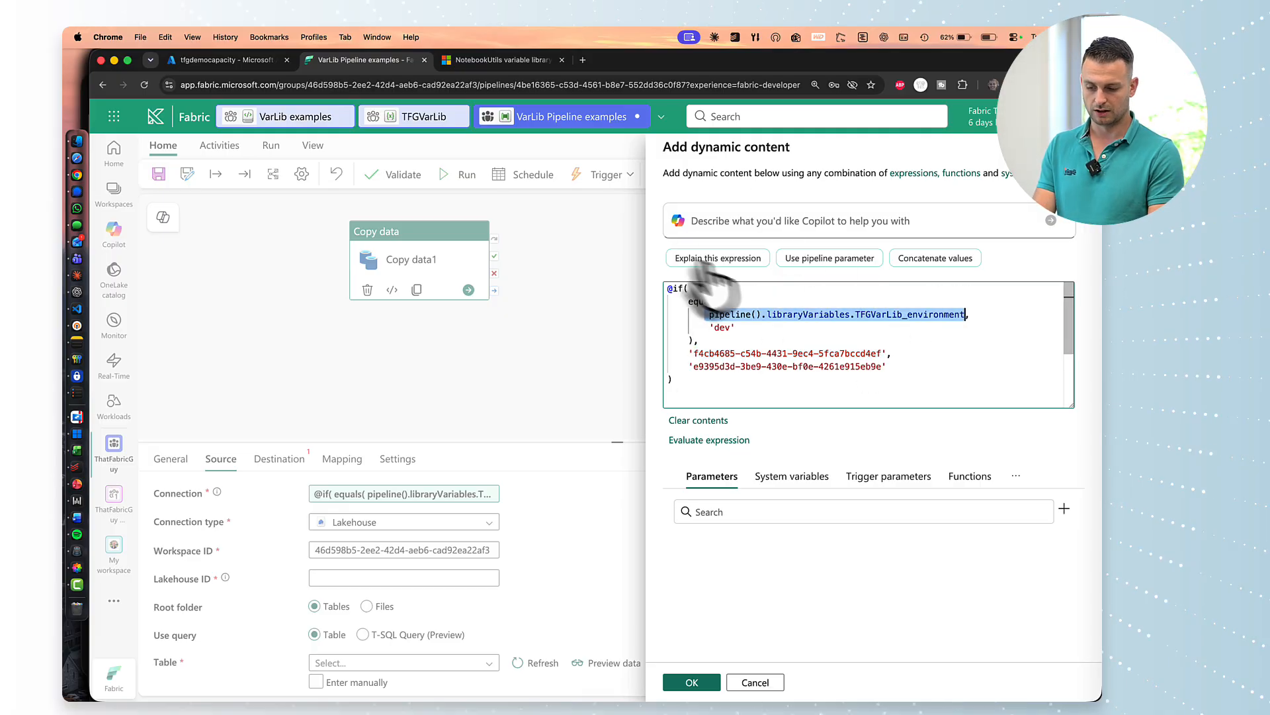
pyautogui.click(766, 683)
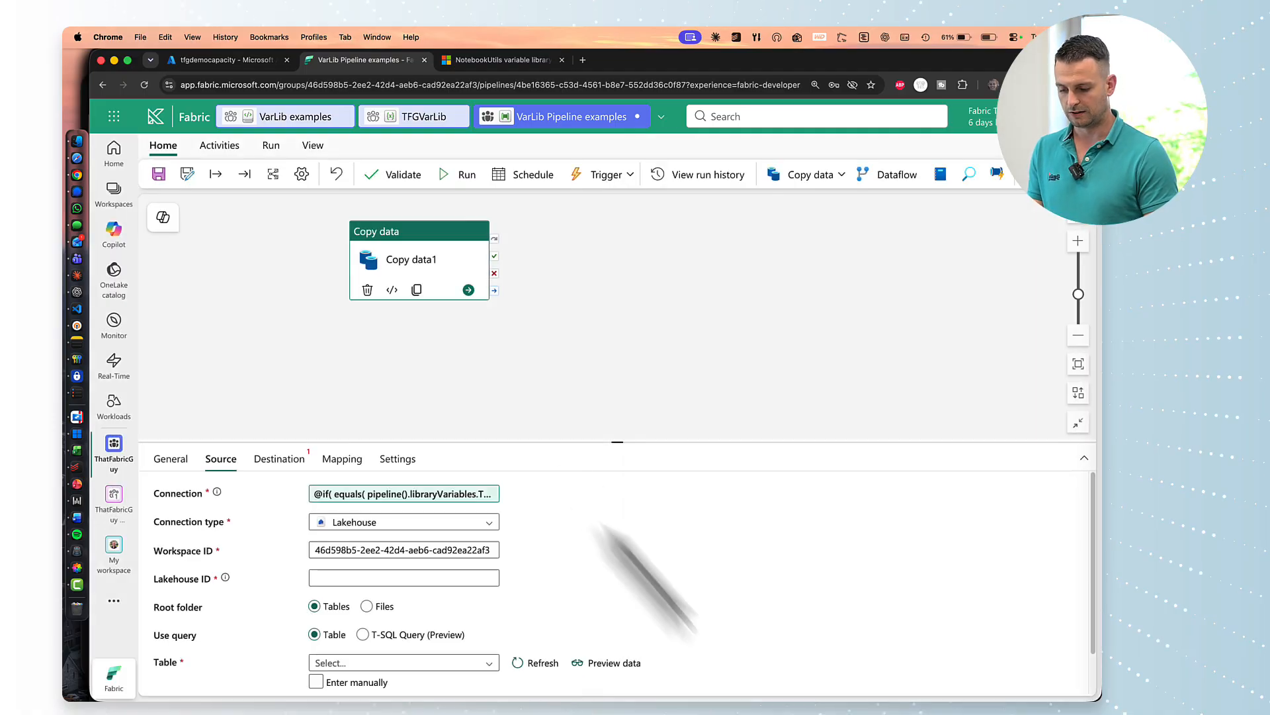
pyautogui.press('super+Tab')
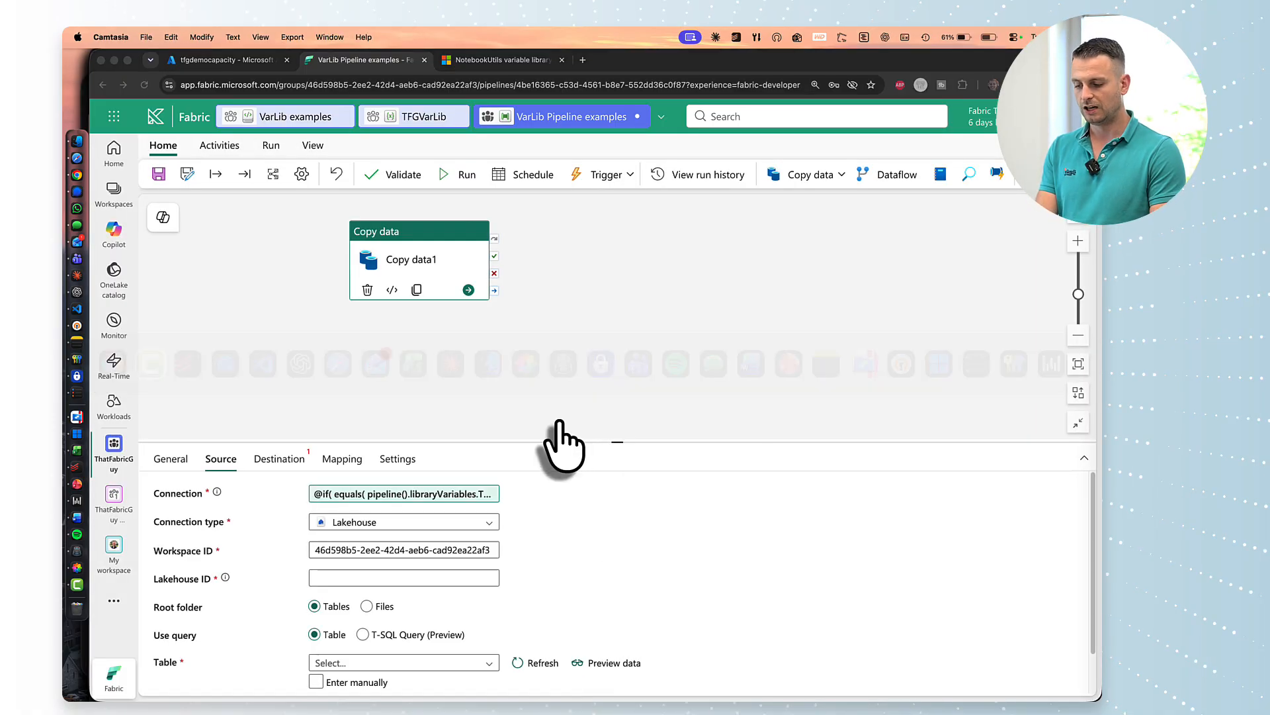